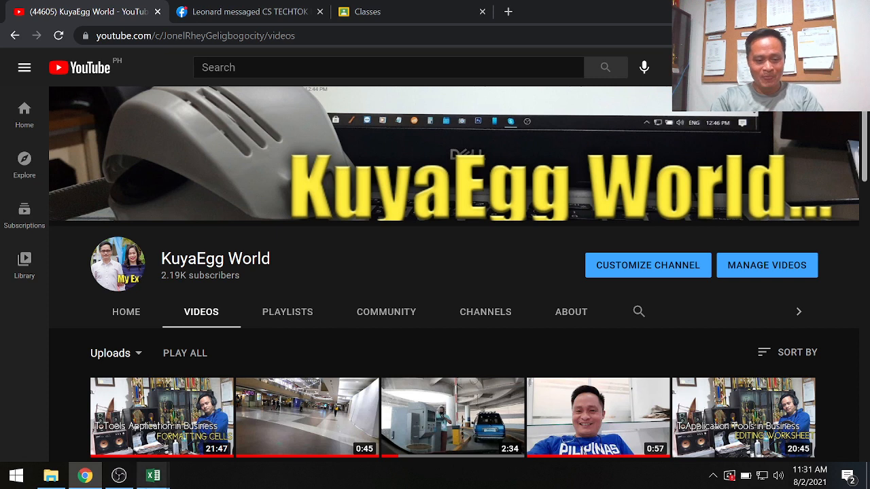
mouse_move(154, 478)
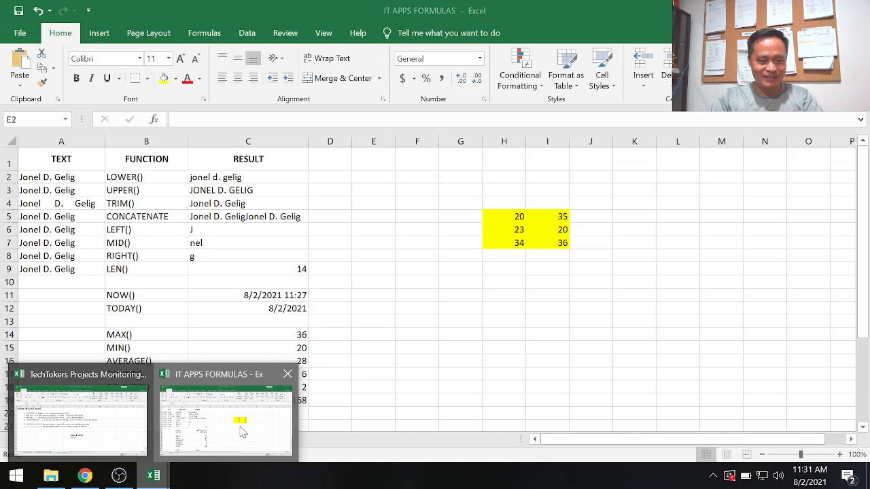
left_click(243, 433)
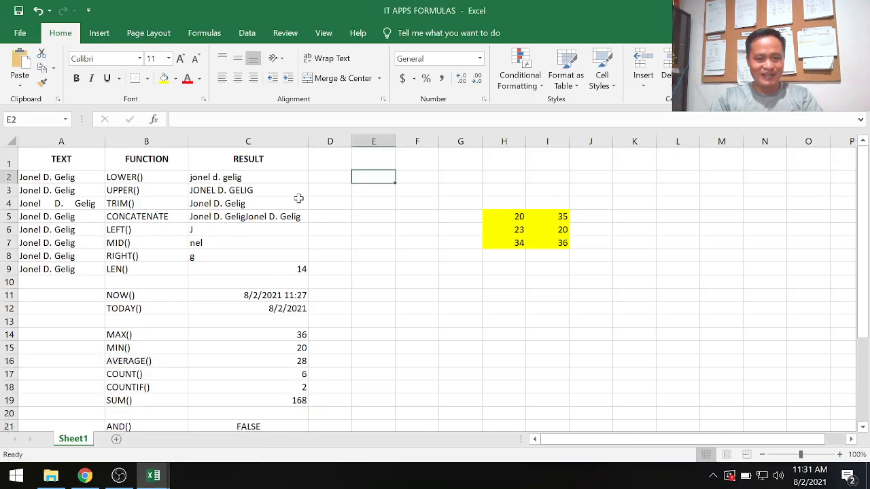
left_click(85, 476)
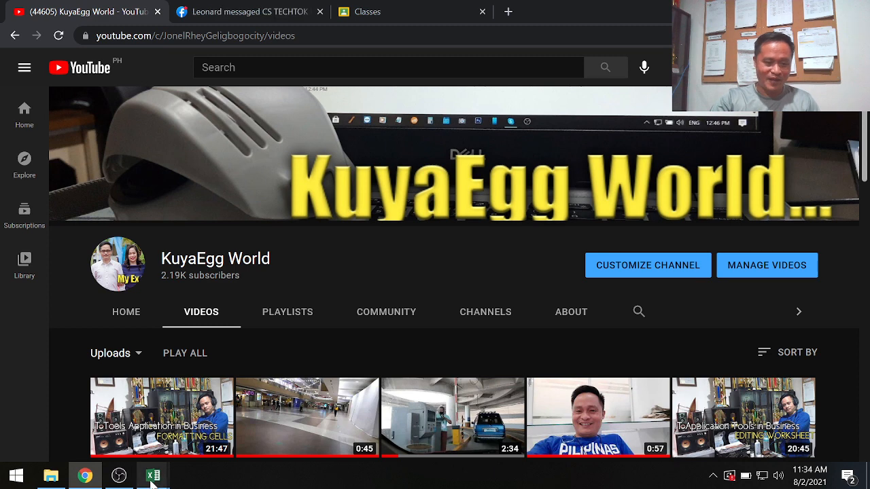
Switch to the IT APPS FORMULAS workbook in Excel and add a new blank worksheet.
mouse_move(153, 480)
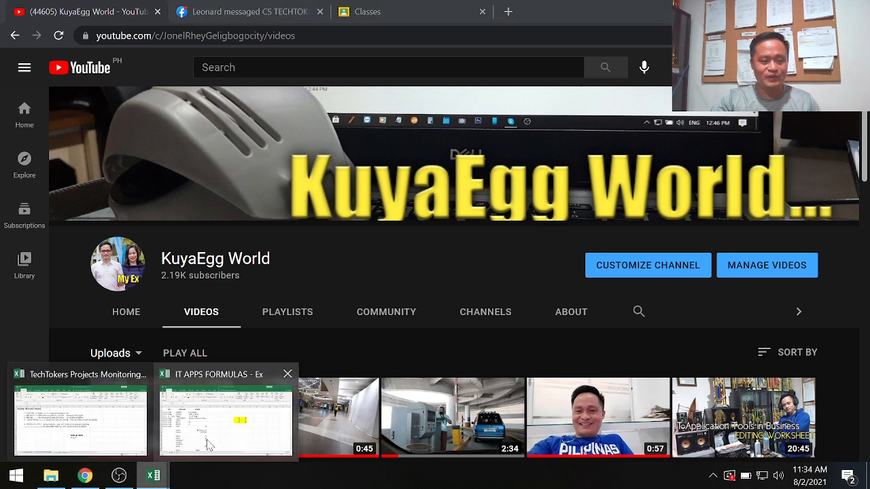
left_click(221, 414)
scroll(501, 303, "down", 1)
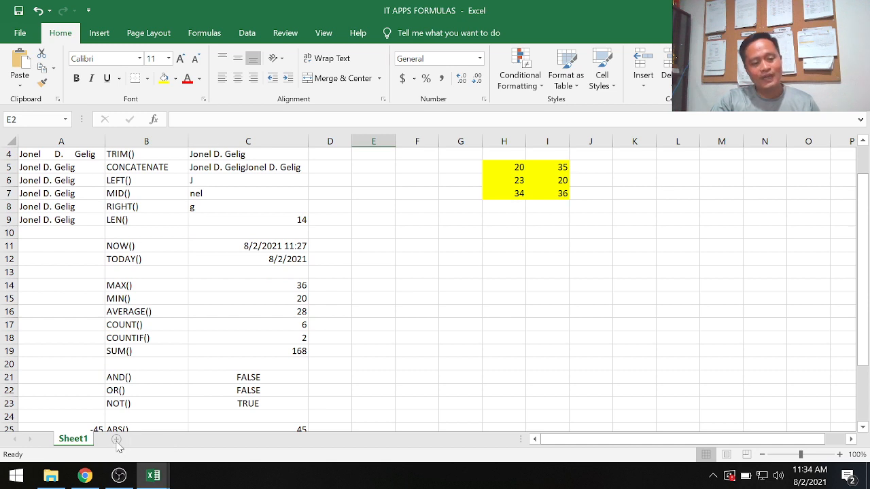
key("shift+F11")
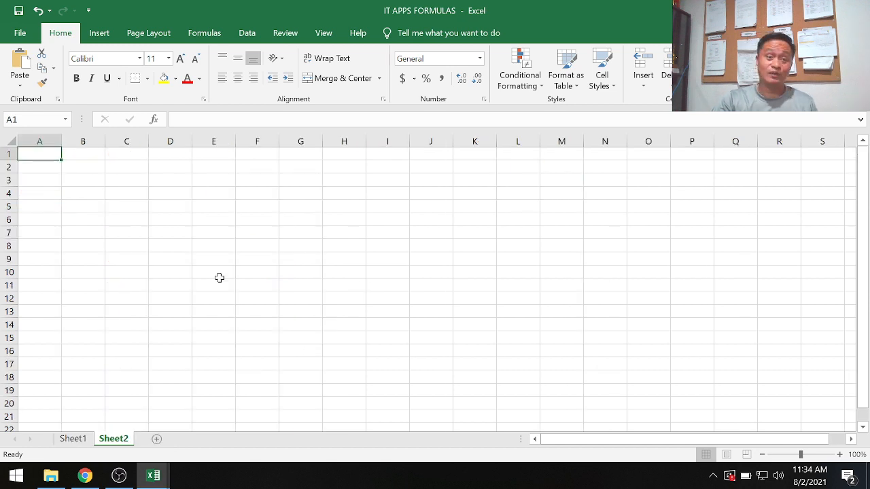
Enter the numbers 65 in cell D4 and 78 in cell E4 of the new sheet.
left_click(160, 192)
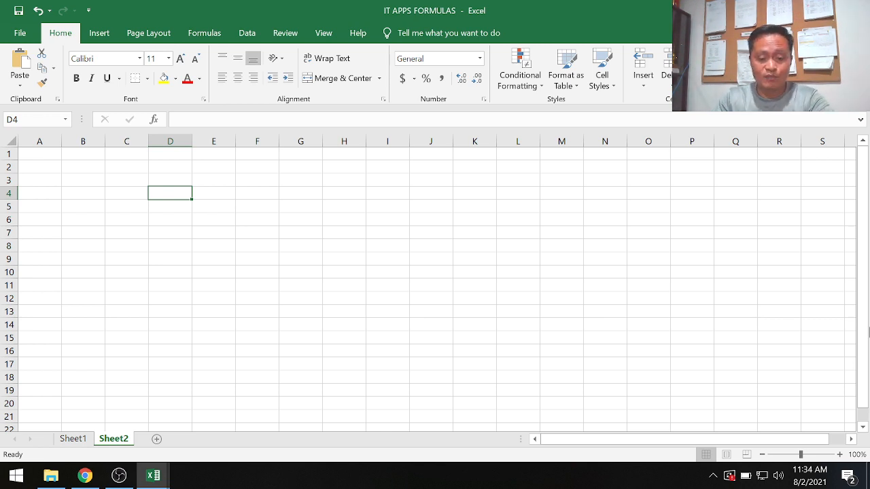
type("65")
key("Tab")
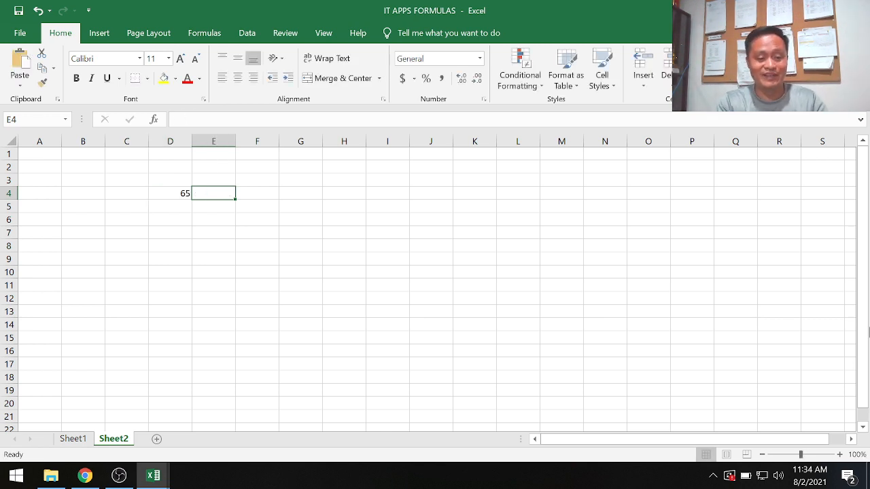
type("78")
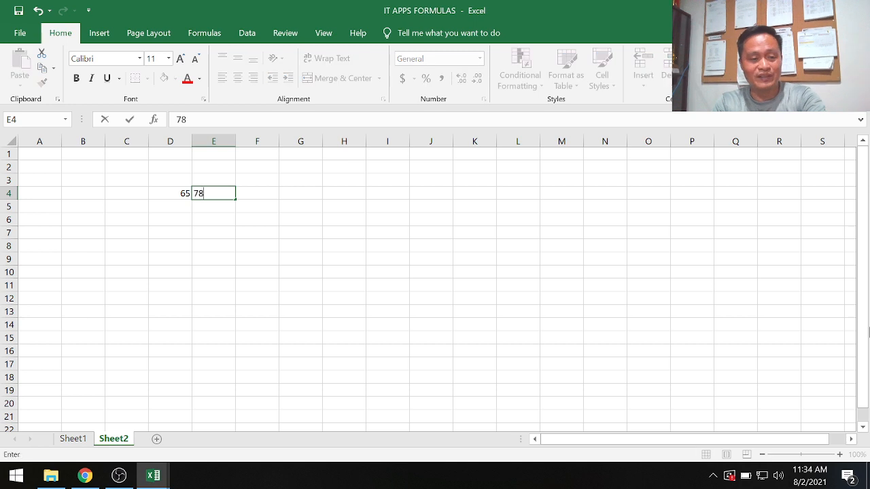
key("Down")
Enter the numbers 43 in cell D5 and 56 in cell E5.
key("Left")
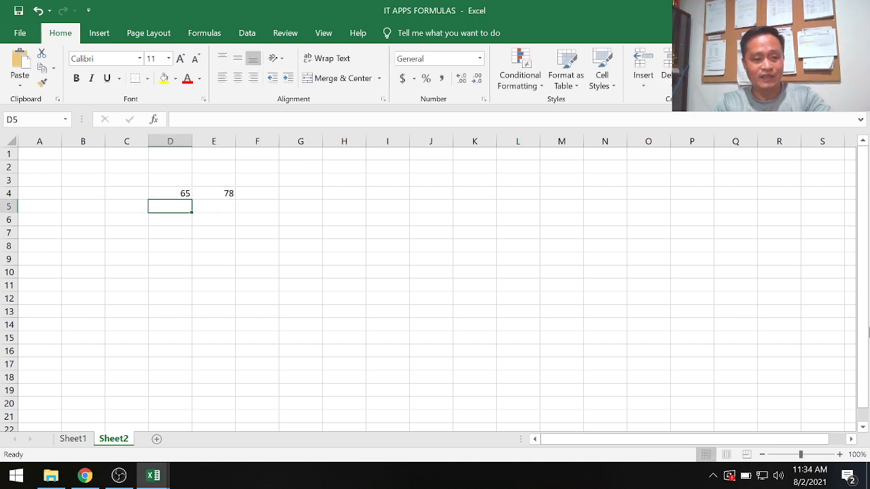
type("43")
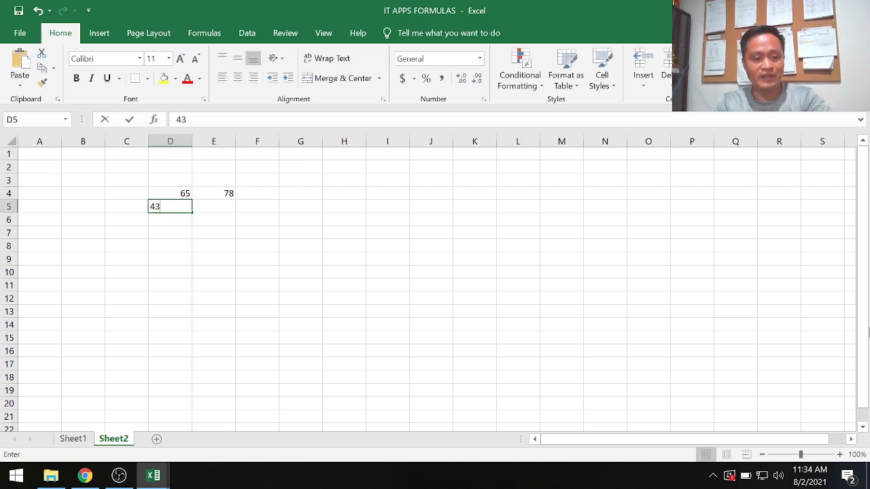
key("ctrl+Return")
key("Right")
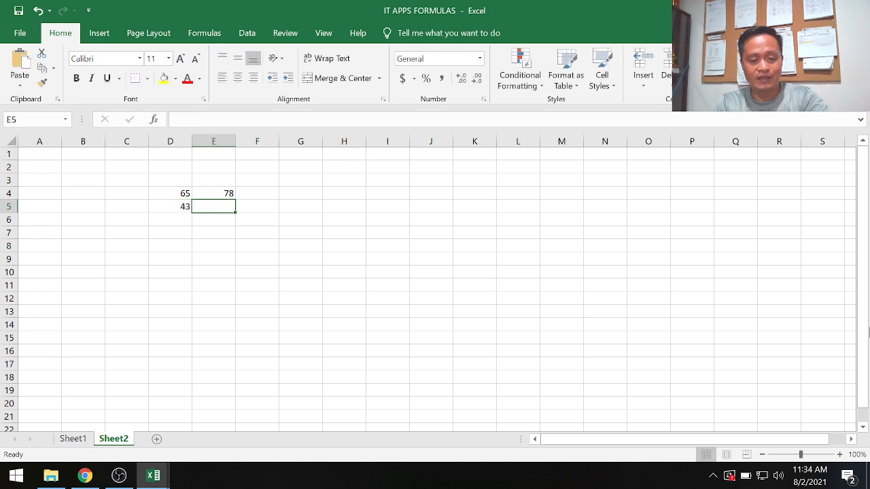
type("56")
key("Return")
Enter the numbers 87 in cell D6 and 32 in cell E6.
key("Left")
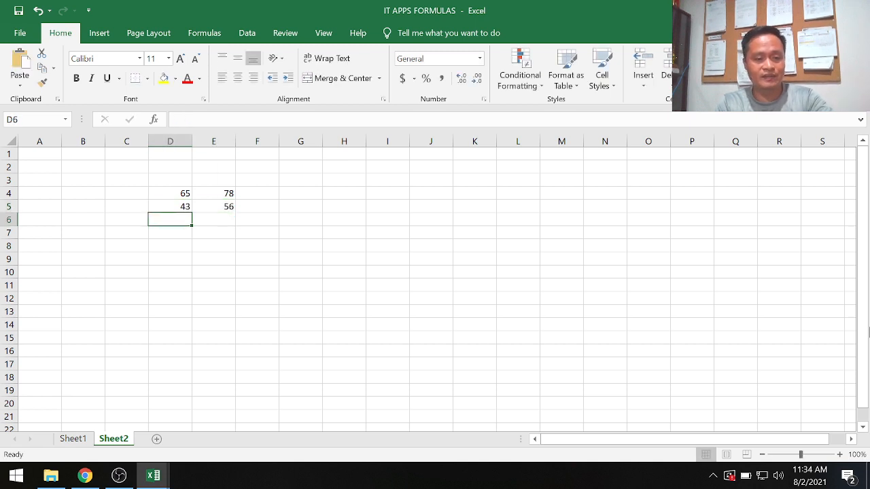
type("87")
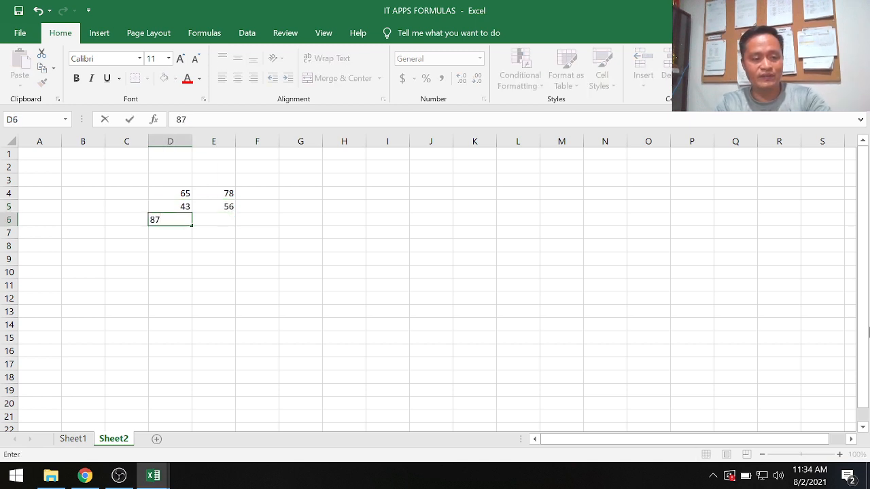
key("ctrl+Return")
key("Right")
type("32")
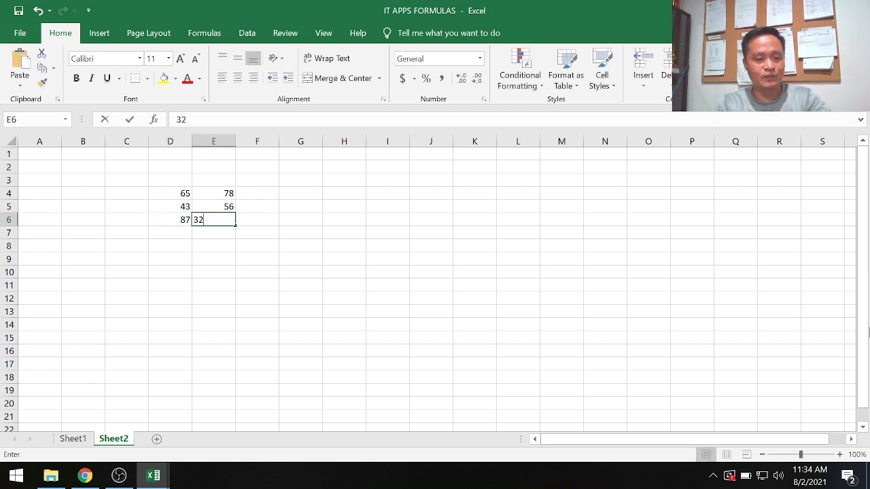
key("ctrl+Return")
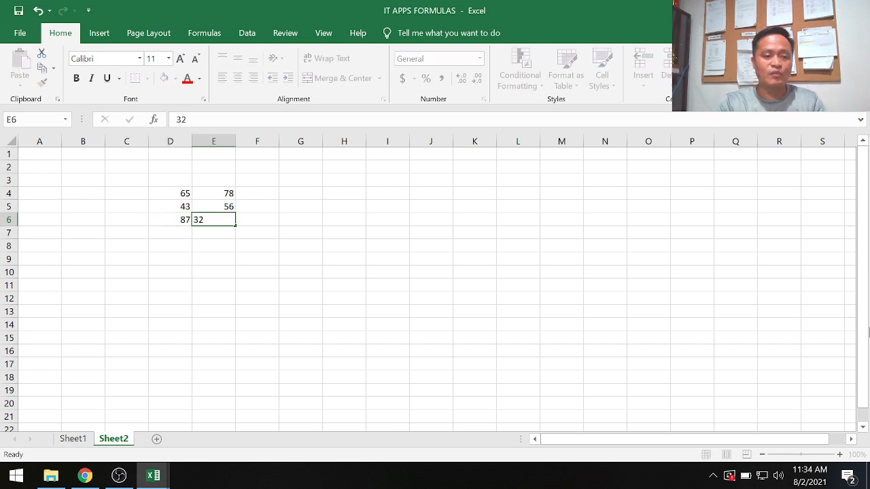
Add the first row's two numbers in cell G4 with the constant formula =65+78.
key("Right")
key("Right")
key("Up")
key("Up")
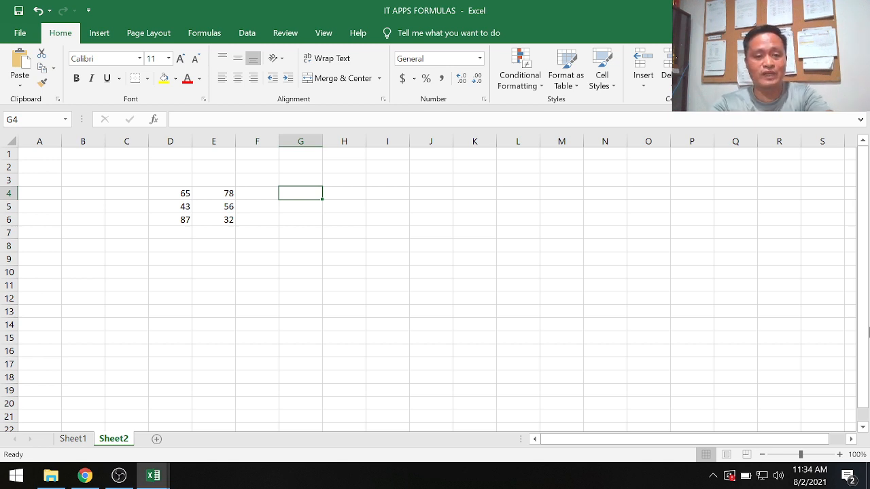
type("=")
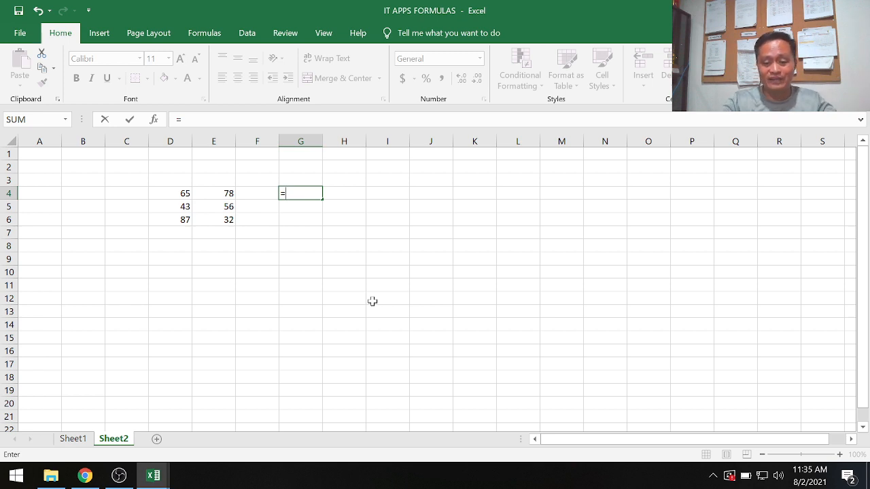
type("65")
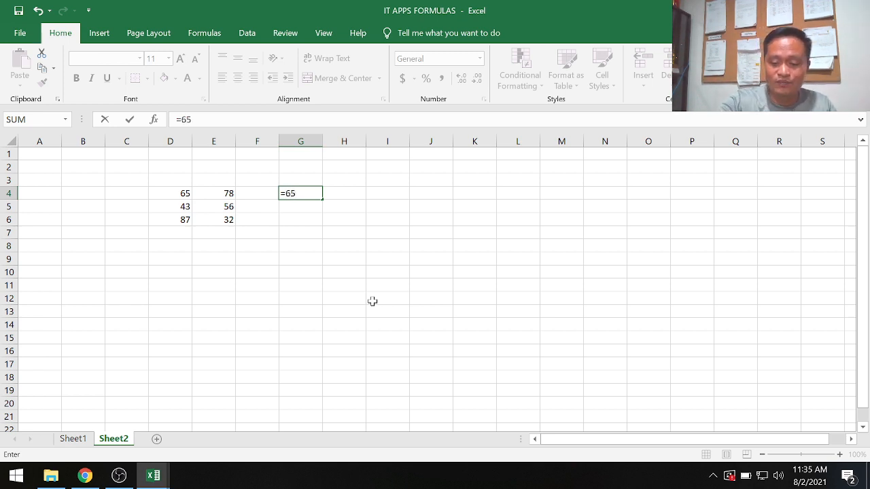
type("+")
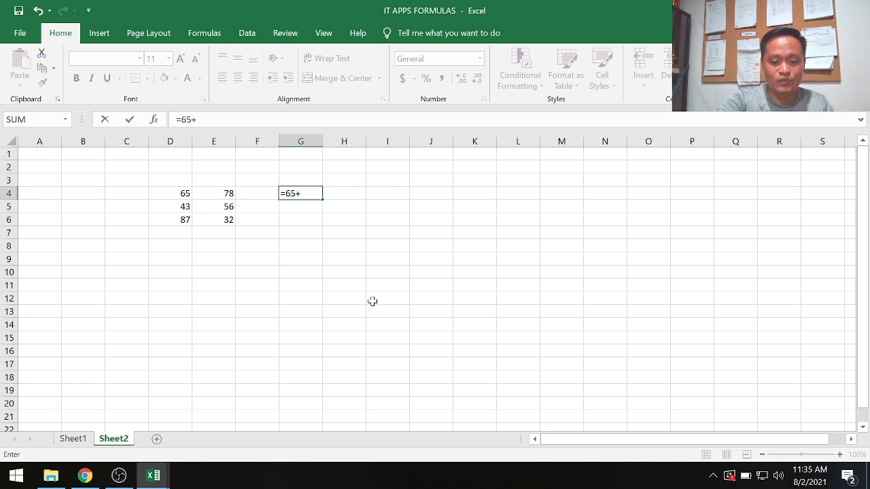
type("78")
key("Return")
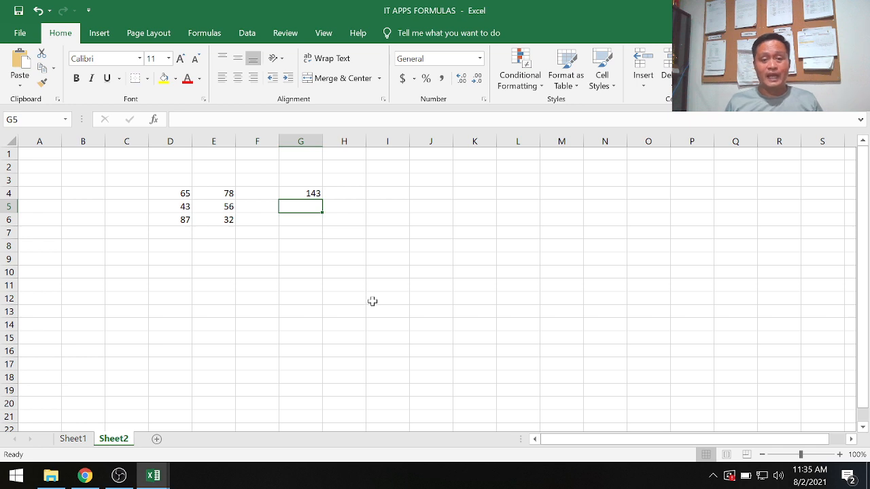
Replace the constants in cell G4 with cell references, using the formula =D4+E4.
key("Up")
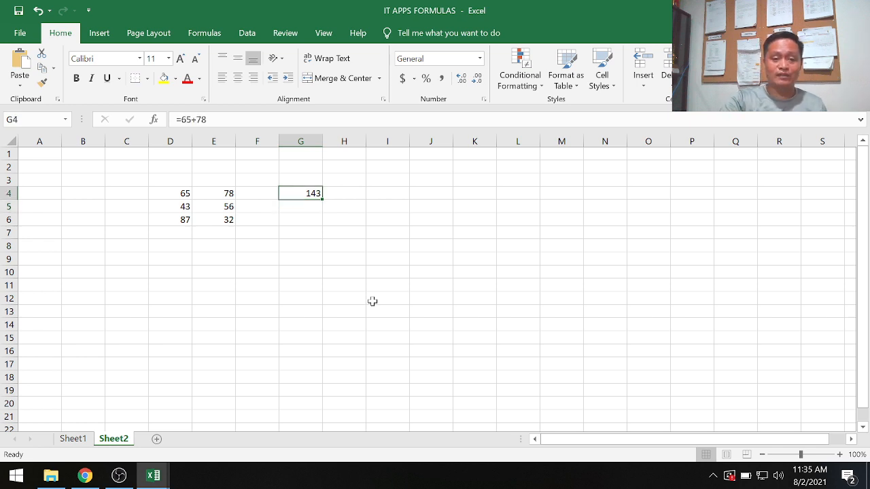
type("=")
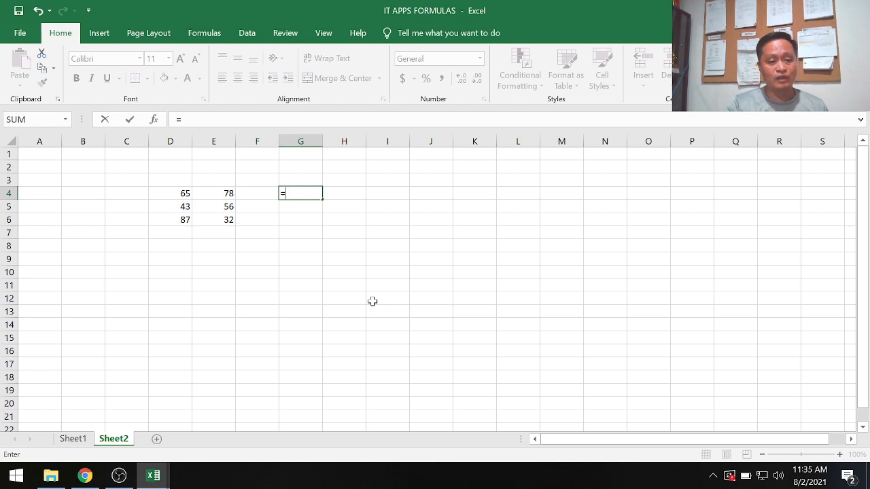
type("d4")
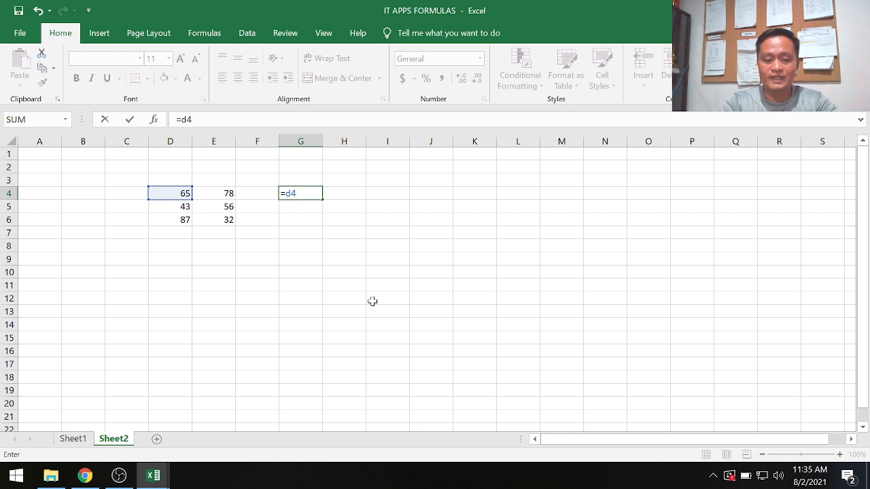
type("+ed")
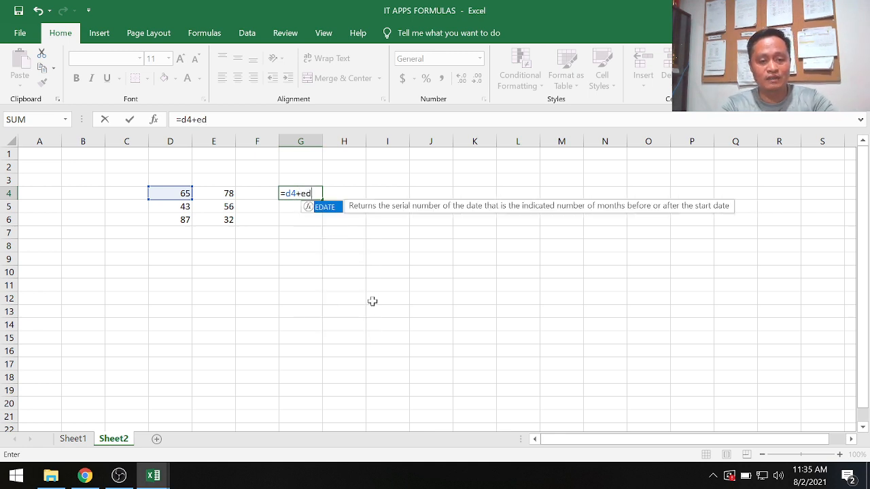
key("BackSpace")
type("4")
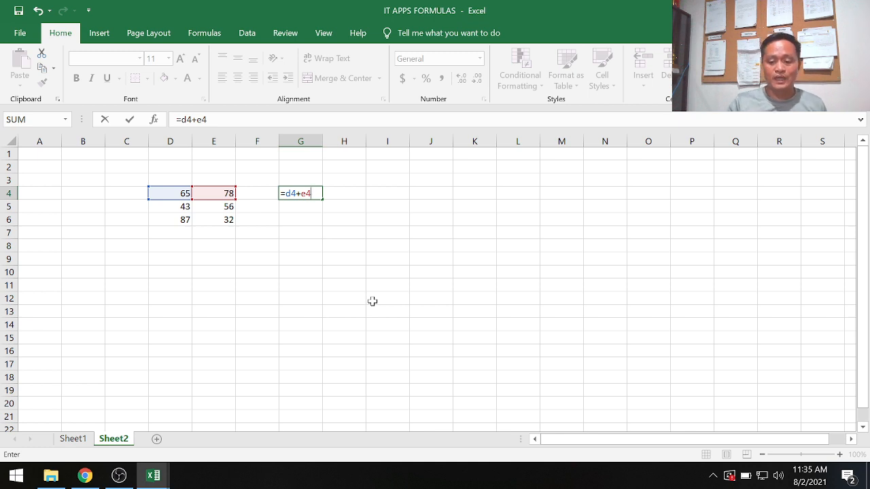
key("Return")
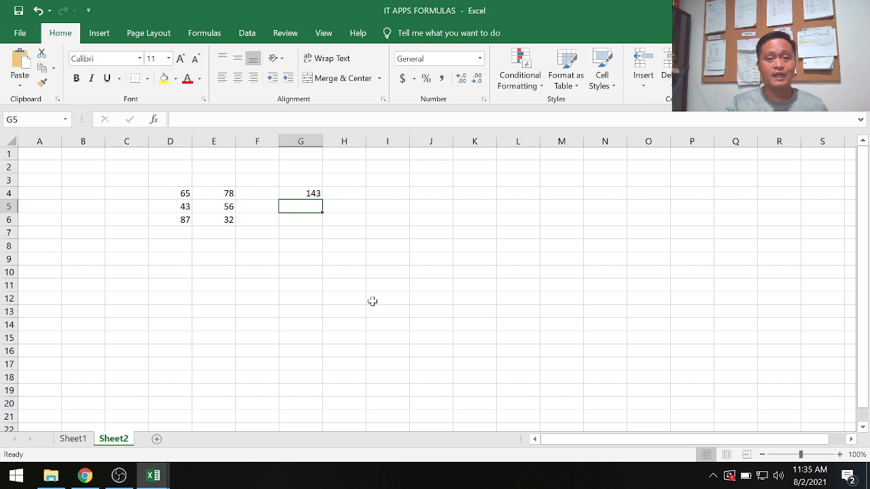
Rebuild the G4 formula as =D4+E4, picking cells D4 and E4 on the sheet as its references.
key("Up")
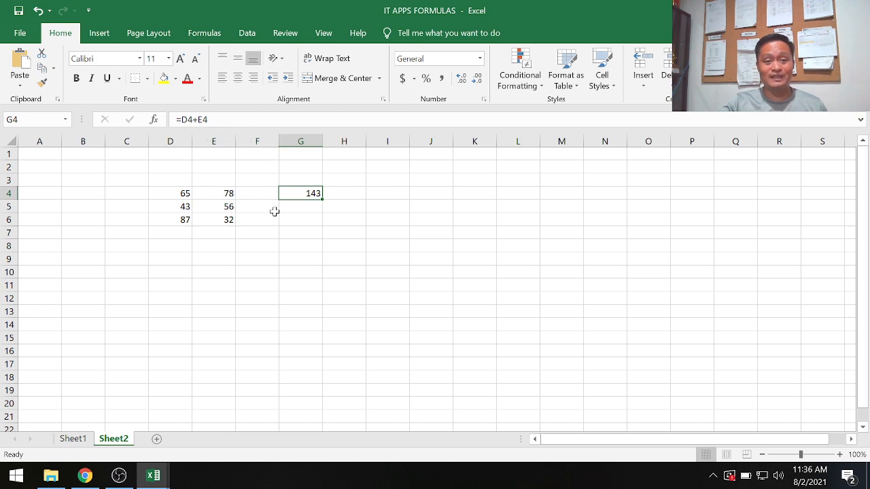
left_click(303, 297)
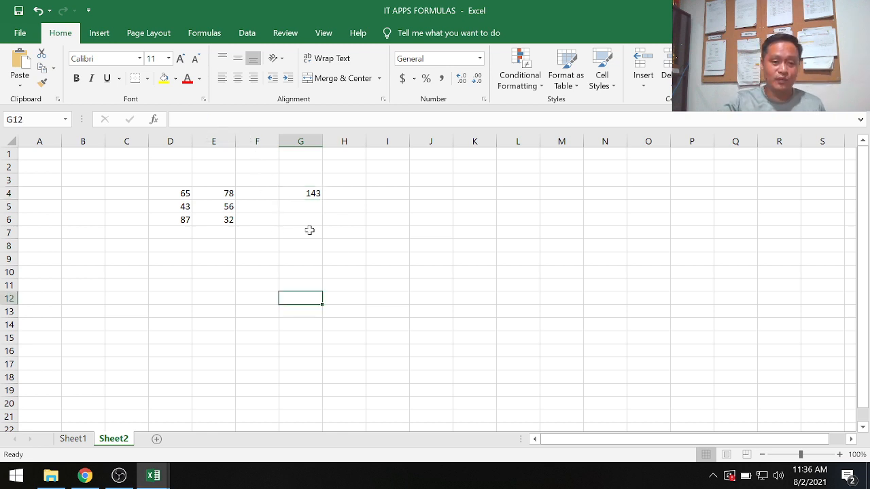
left_click(309, 193)
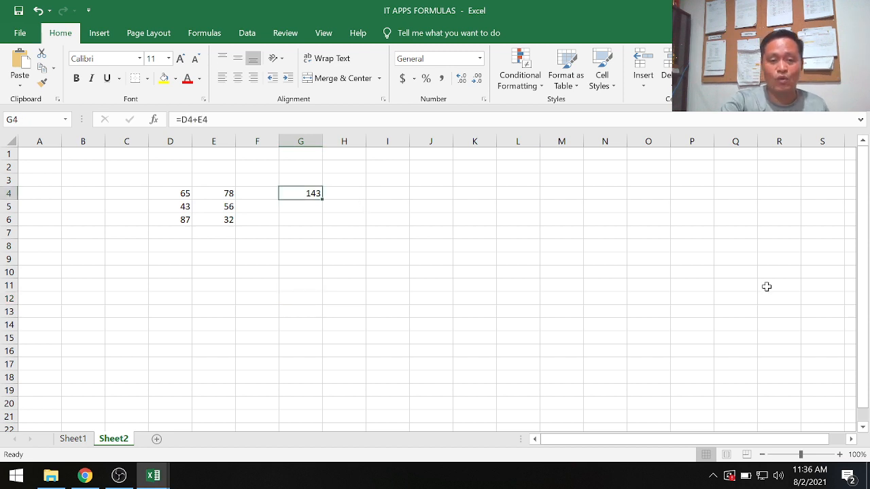
type("=")
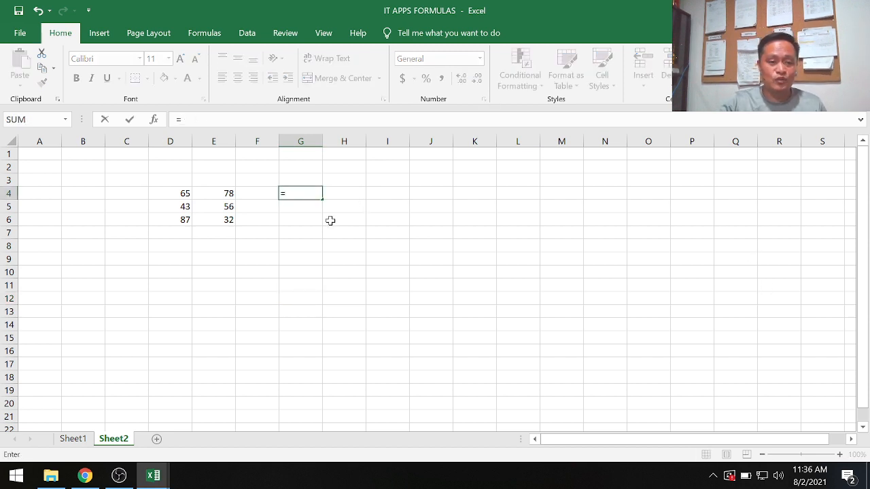
left_click(167, 195)
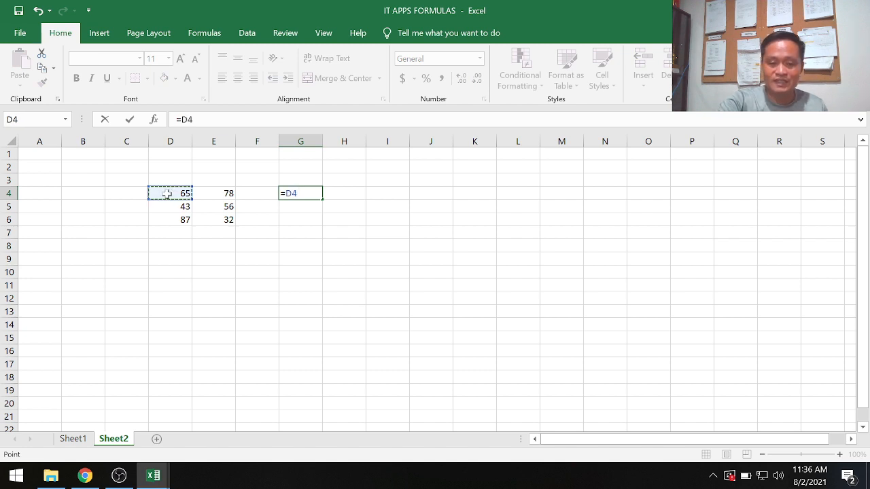
type("+")
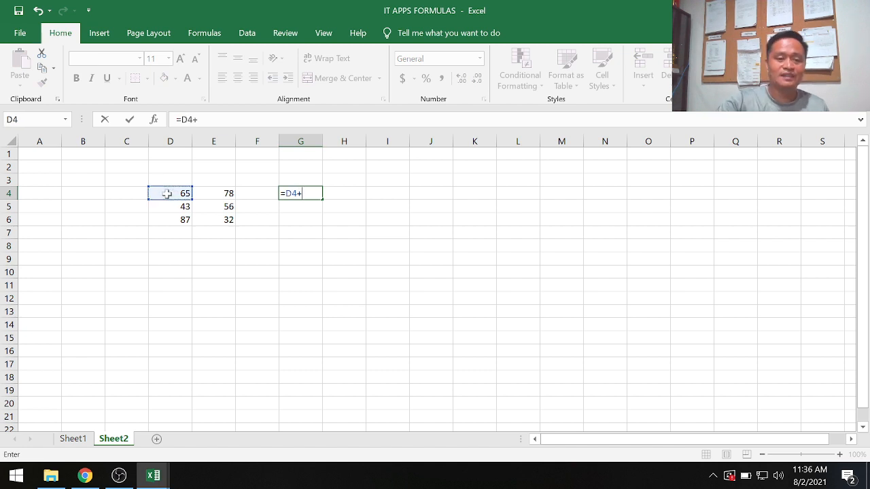
left_click(223, 193)
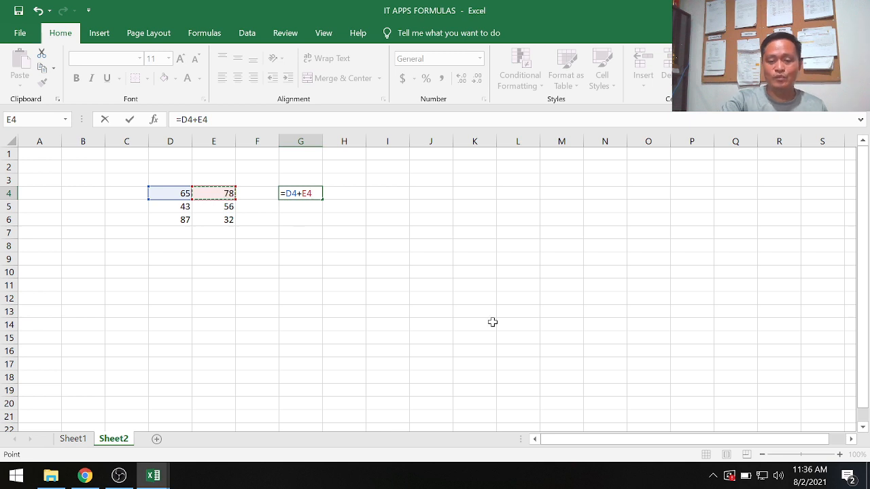
key("Return")
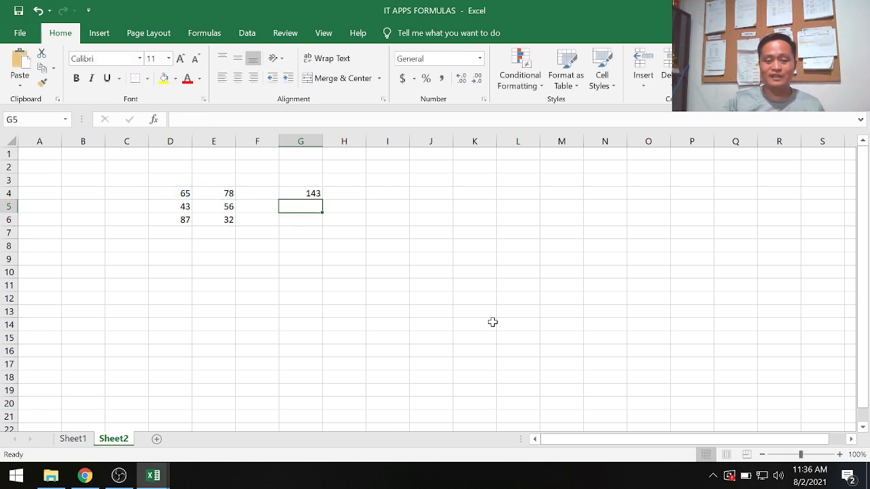
key("Up")
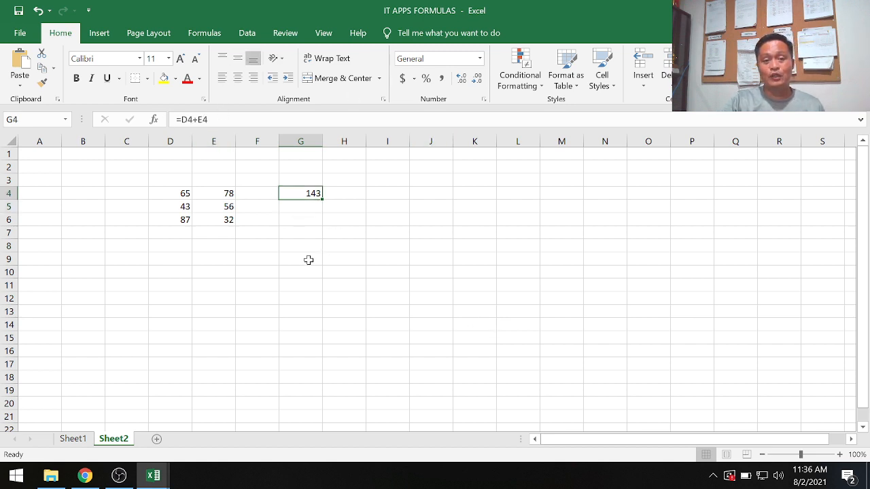
left_click(306, 259)
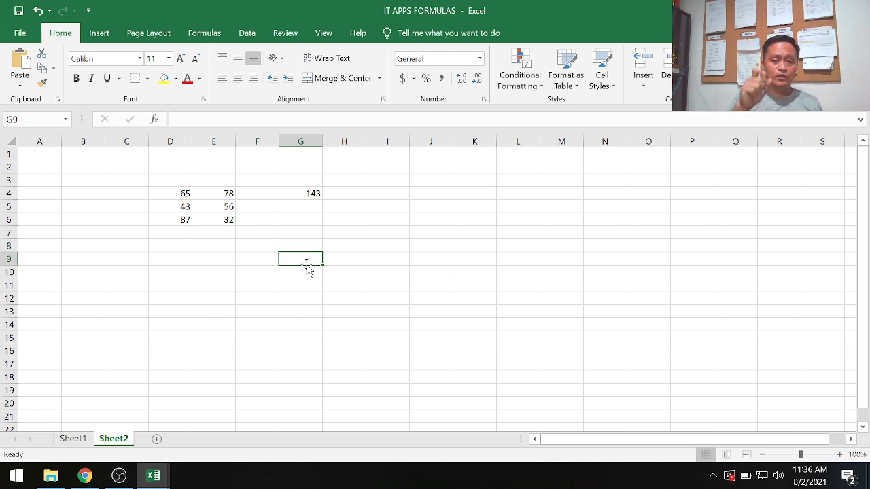
left_click(304, 194)
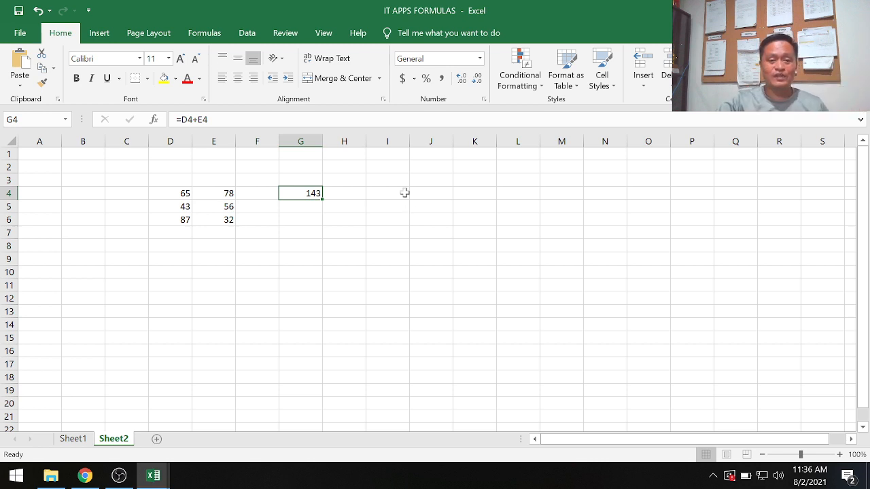
left_click(282, 288)
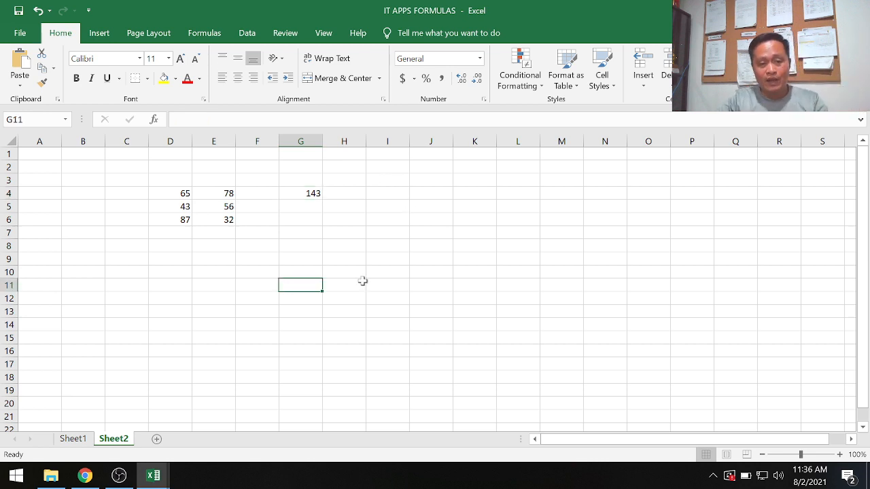
left_click(299, 193)
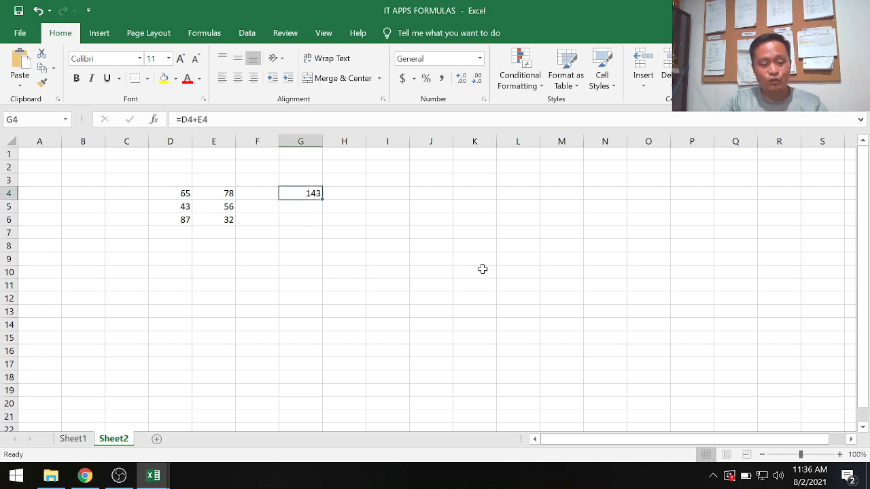
right_click(296, 195)
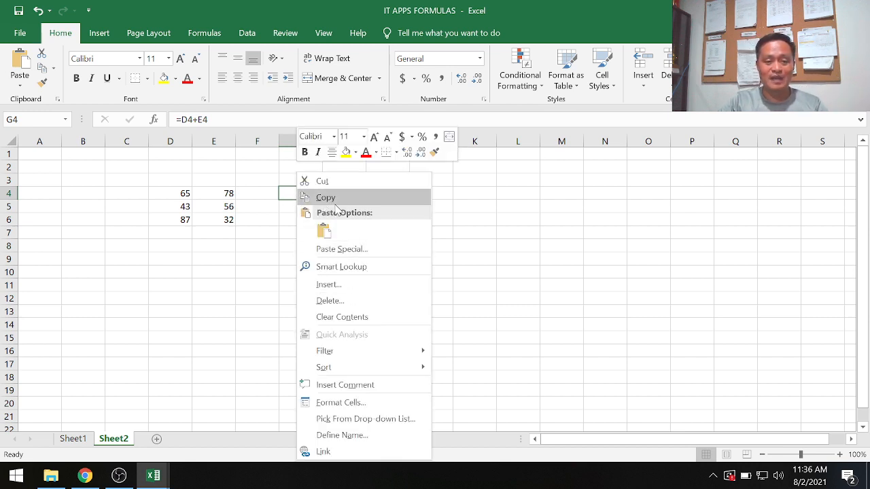
left_click(503, 278)
left_click(309, 323)
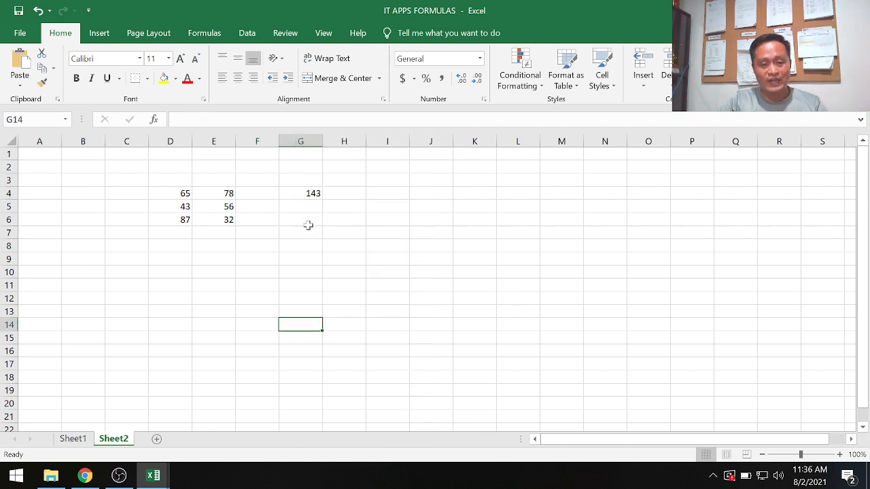
Copy the formula from cell G4 and paste it into cell G5.
left_click(300, 193)
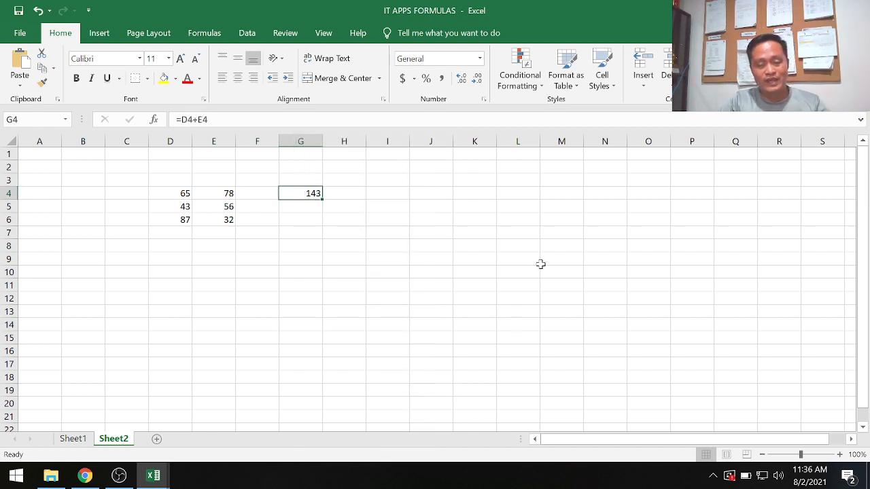
key("ctrl+c")
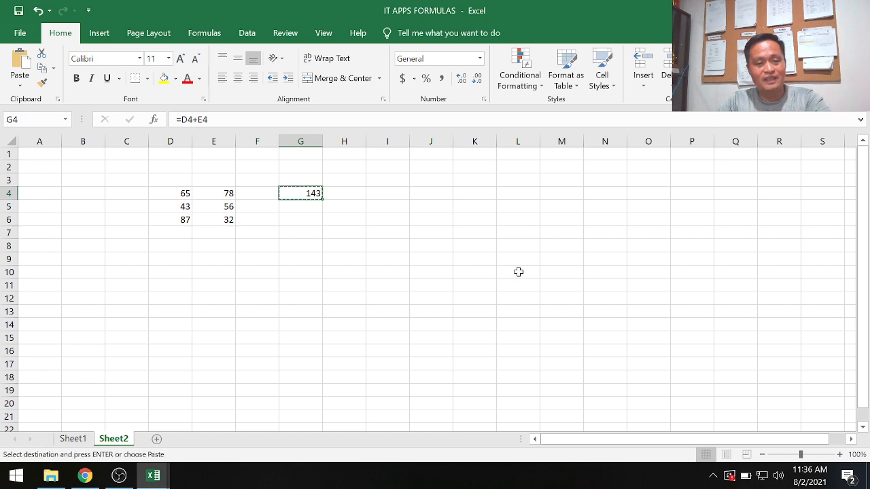
left_click(295, 206)
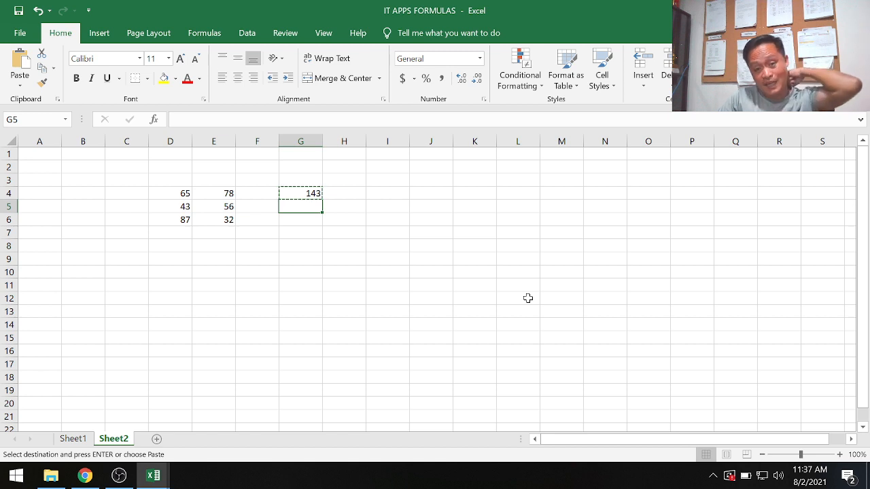
left_click(301, 329)
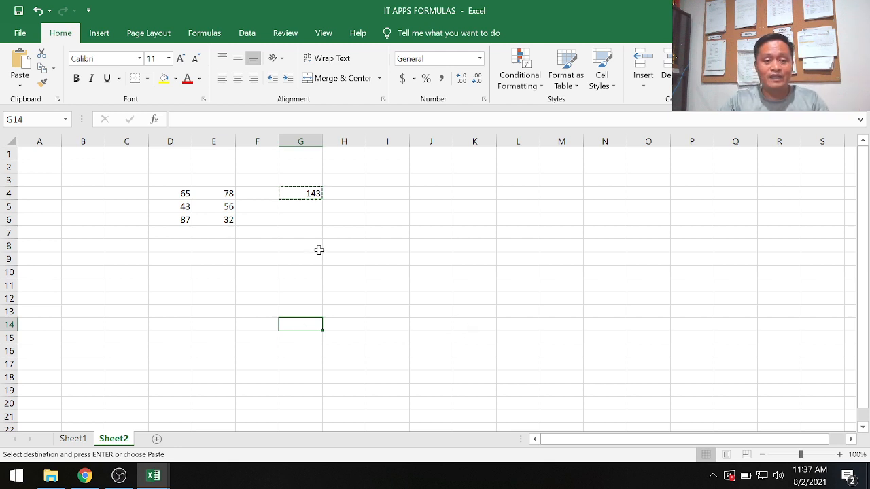
left_click(307, 207)
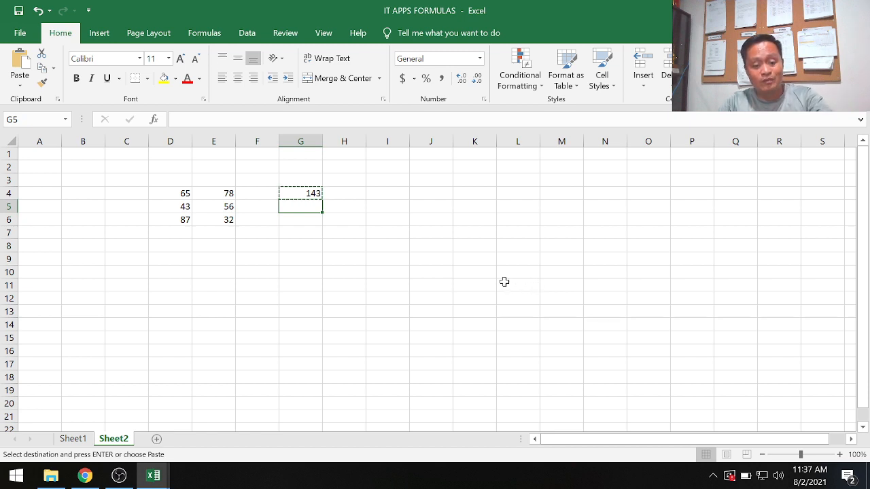
key("ctrl+v")
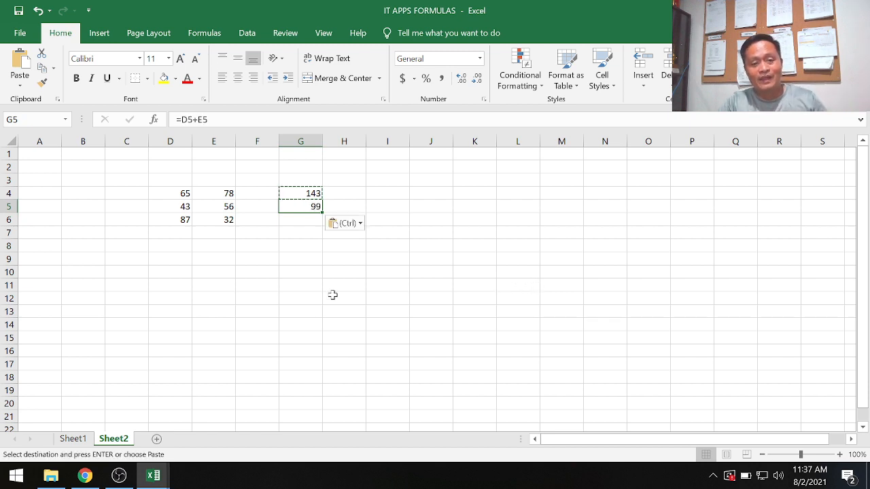
left_click(306, 302)
key("Escape")
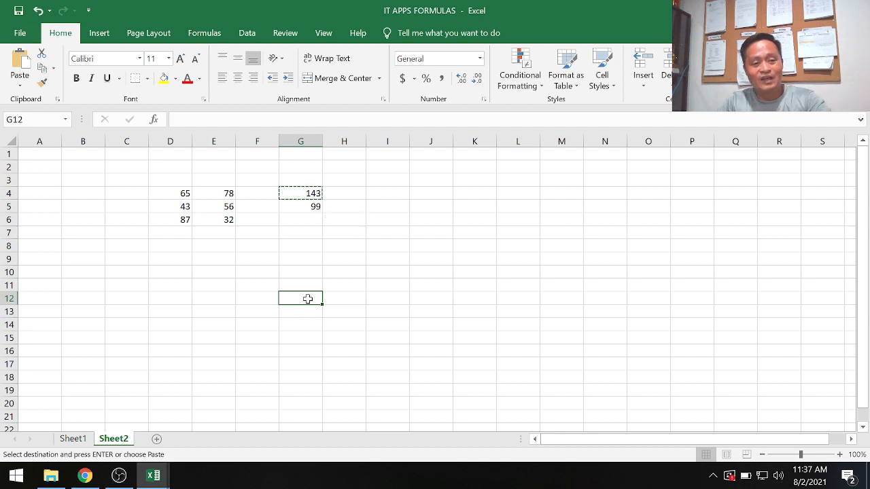
Compare the cell references in the G4 formula with those in the copied G5 formula.
left_click(316, 208)
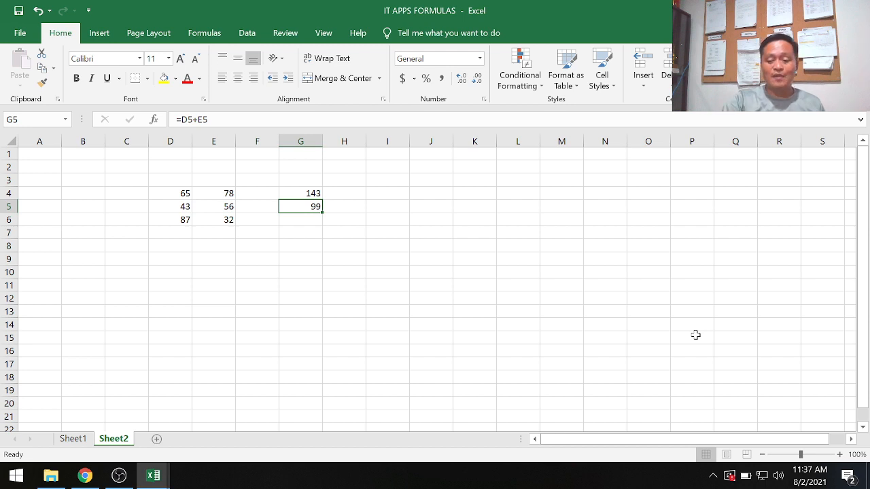
key("Up")
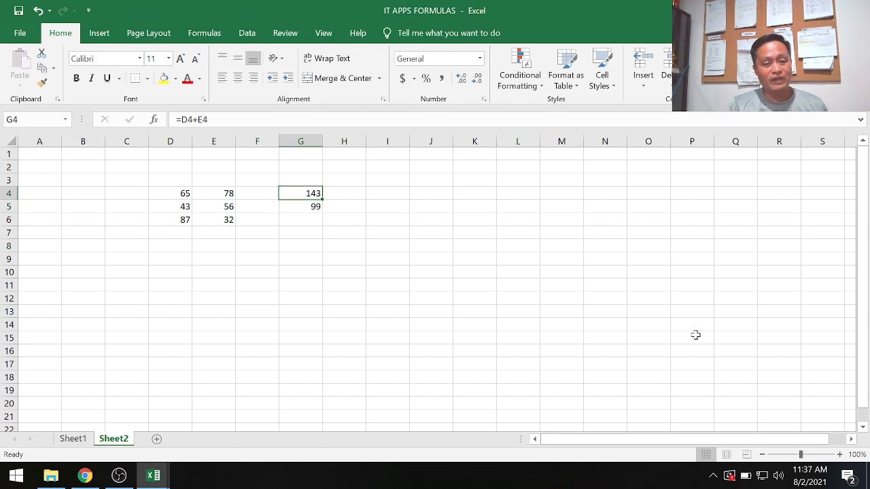
key("Down")
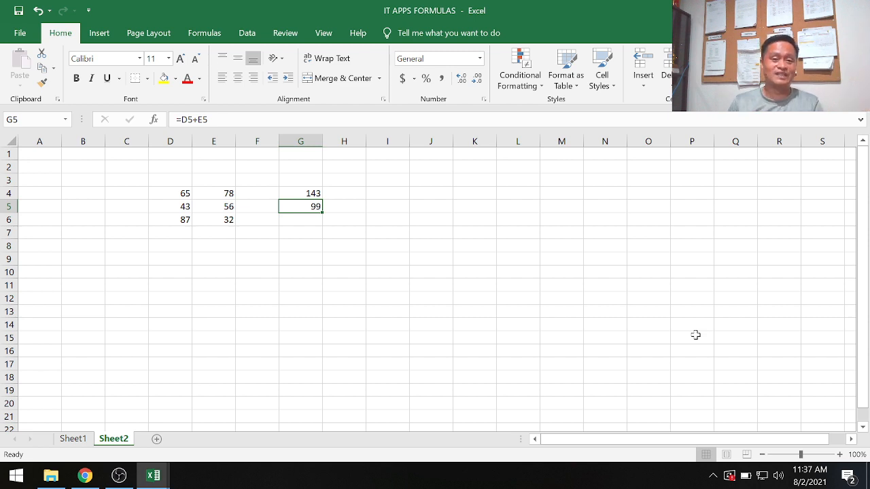
key("Up")
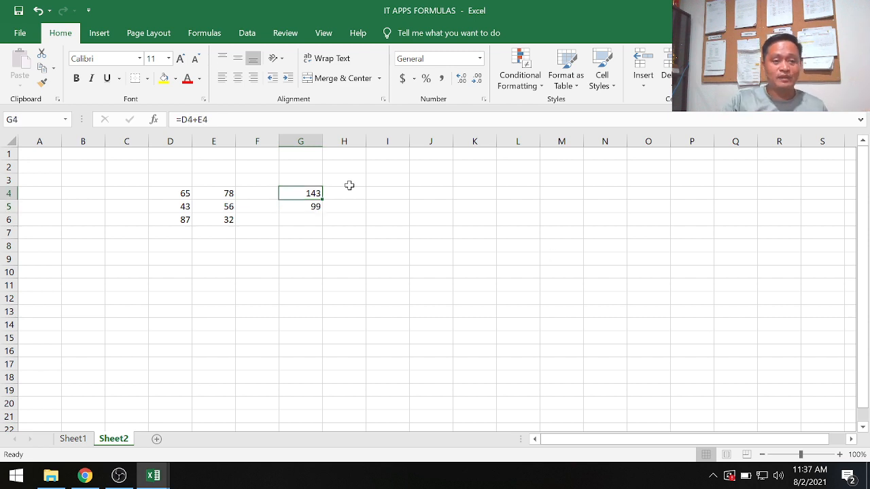
left_click(299, 207)
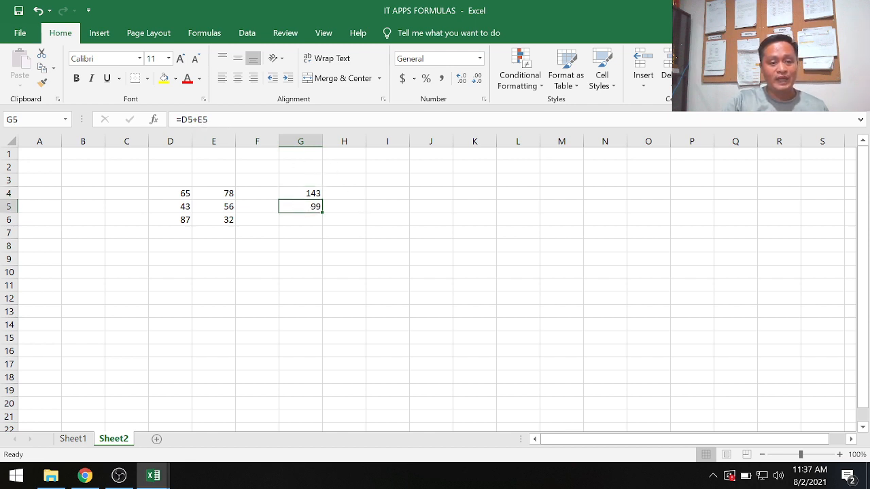
left_click_drag(210, 120, 176, 120)
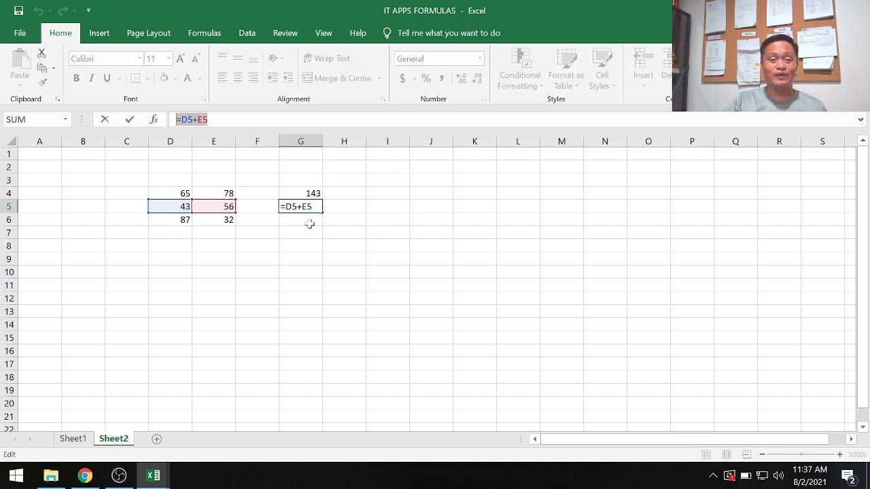
left_click(234, 254)
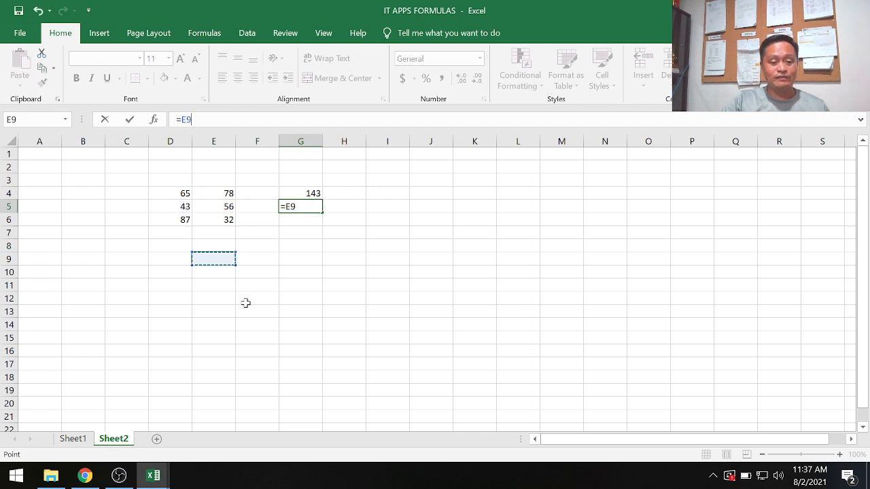
key("Escape")
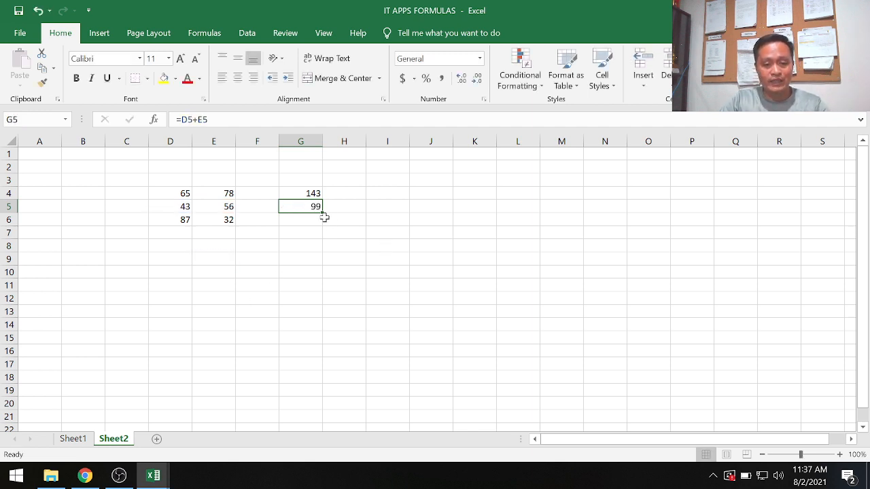
Fill the G5 formula down through cell G12 and check the copied formulas below row 6.
left_click_drag(322, 212, 314, 312)
left_click(398, 310)
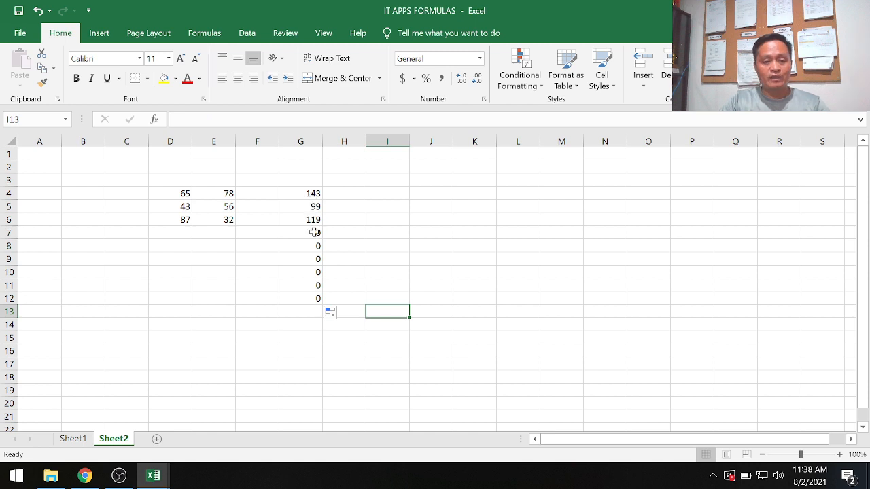
left_click(316, 234)
left_click(315, 246)
left_click(316, 272)
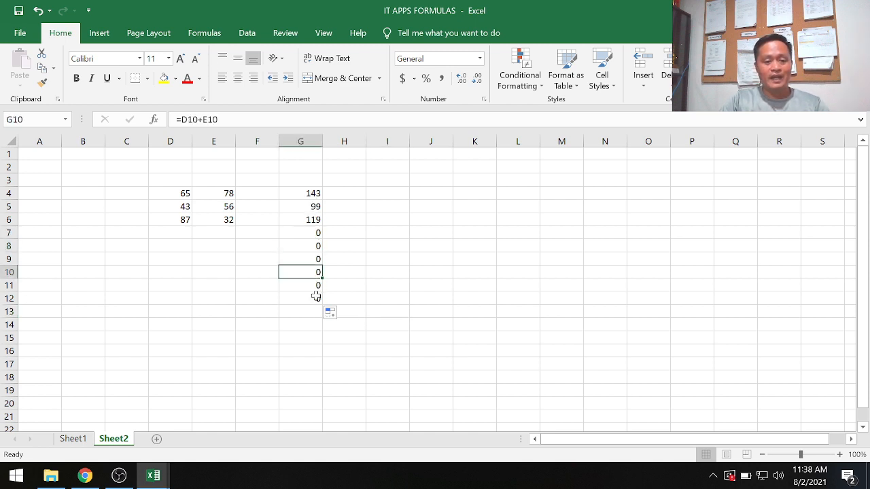
left_click(317, 298)
left_click(308, 286)
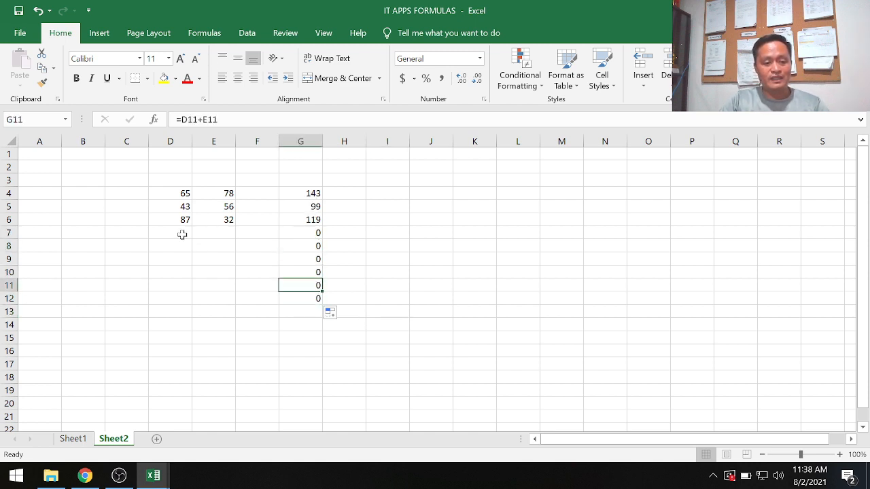
Enter the numbers 2 in cell D9 and 56 in cell E9.
left_click(177, 260)
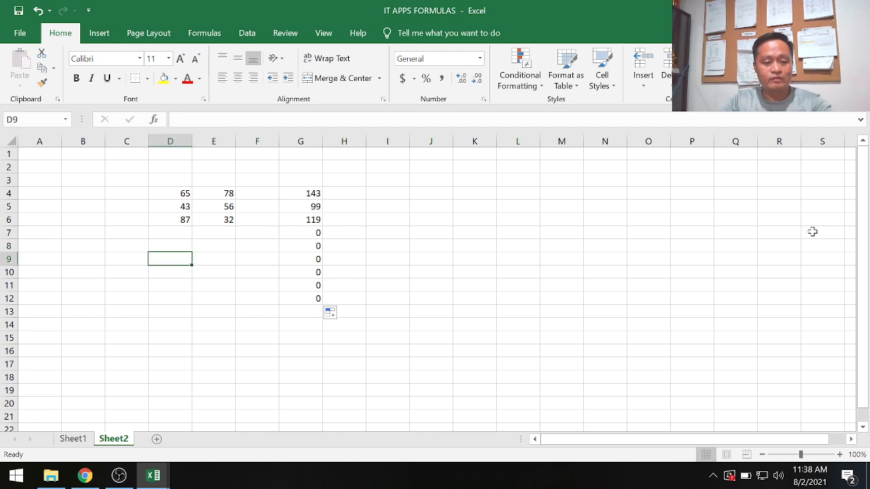
type("2")
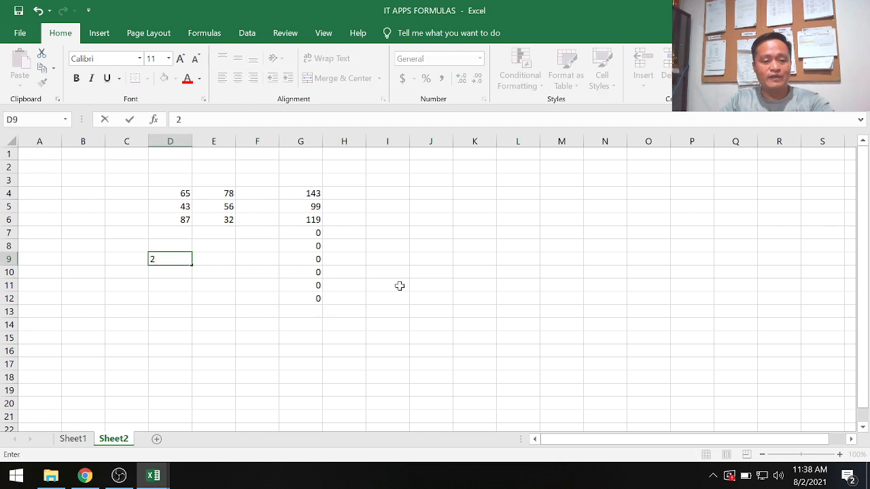
left_click(225, 260)
type("56")
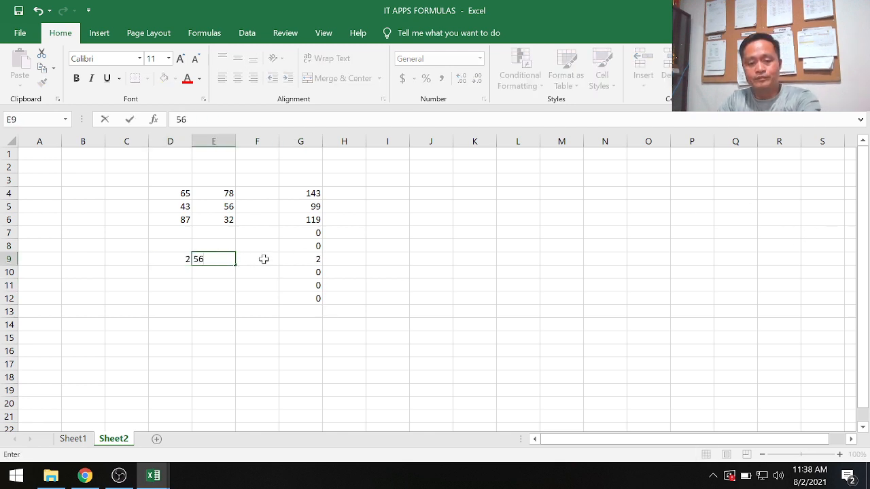
key("Return")
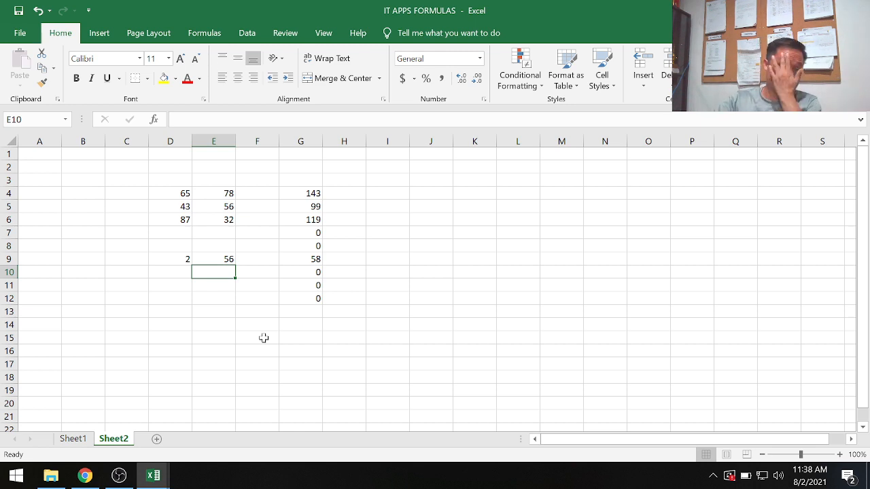
Enter the numbers 678, 9876 and 900 in cells I4, I5 and I6.
left_click(392, 196)
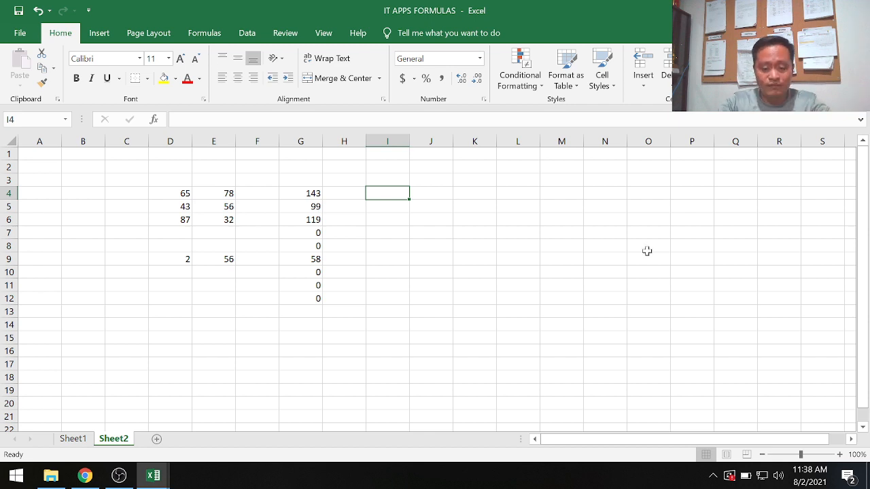
type("678")
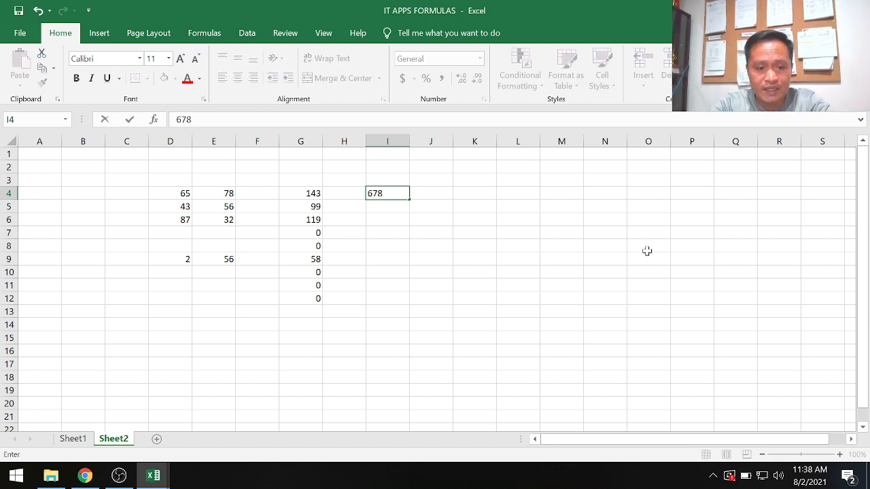
key("Return")
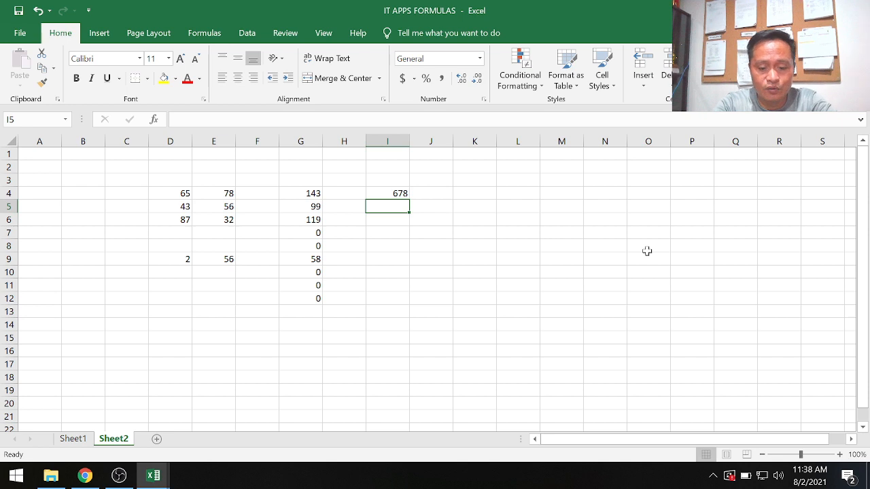
type("9876")
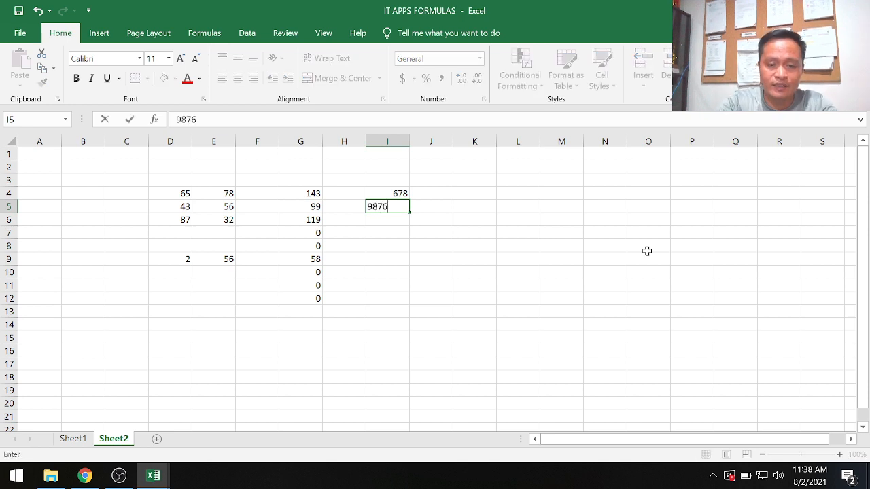
key("Return")
key("Return")
key("Up")
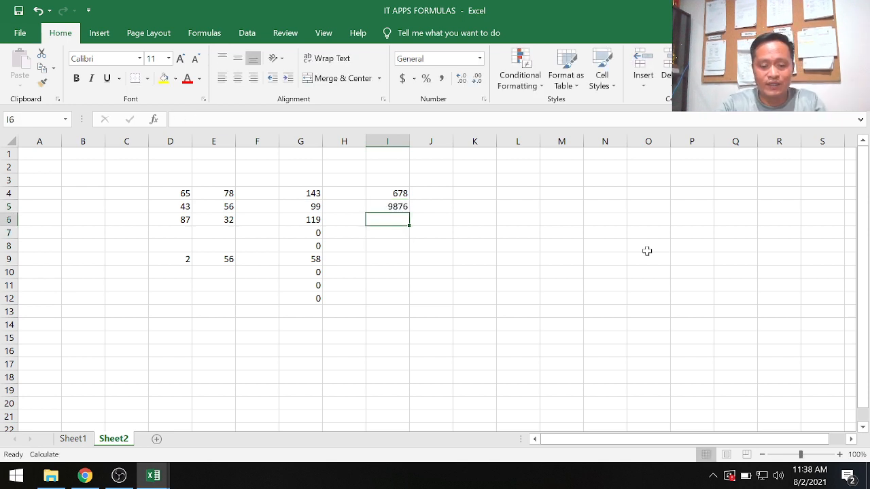
type("900")
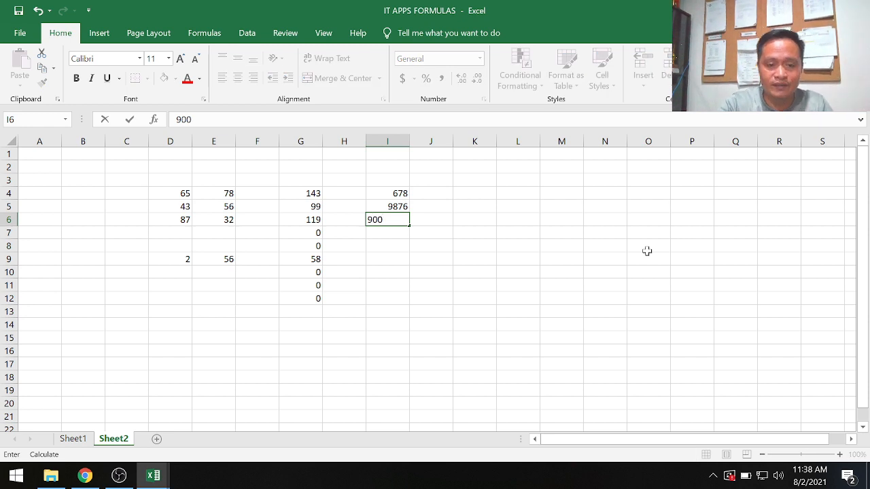
key("Return")
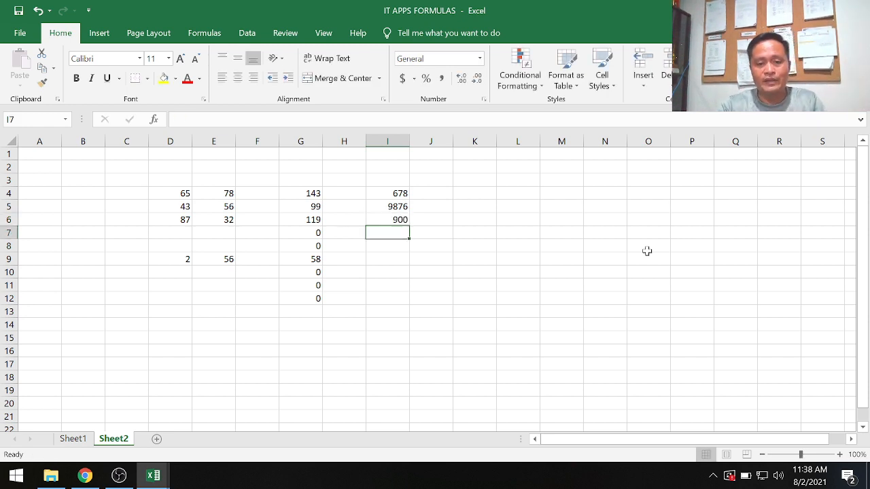
Enter 10% in cell J3, above the column next to the new numbers.
key("Up")
key("Up")
key("Up")
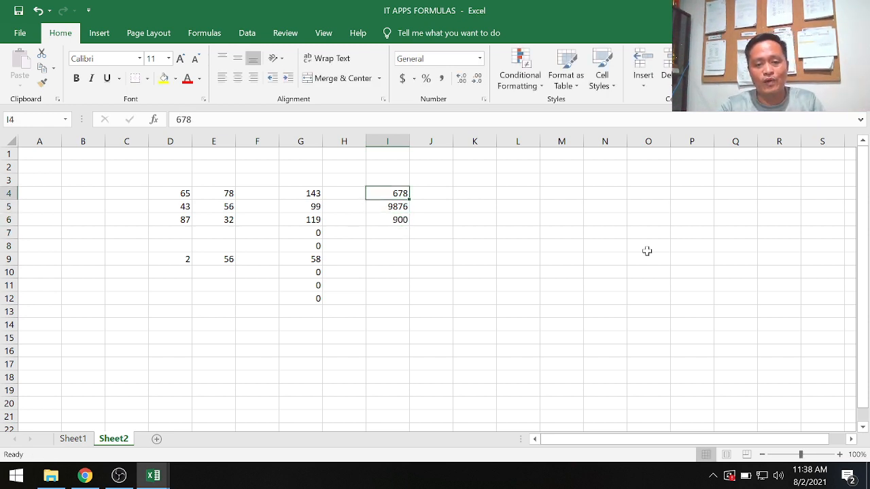
key("Right")
key("Up")
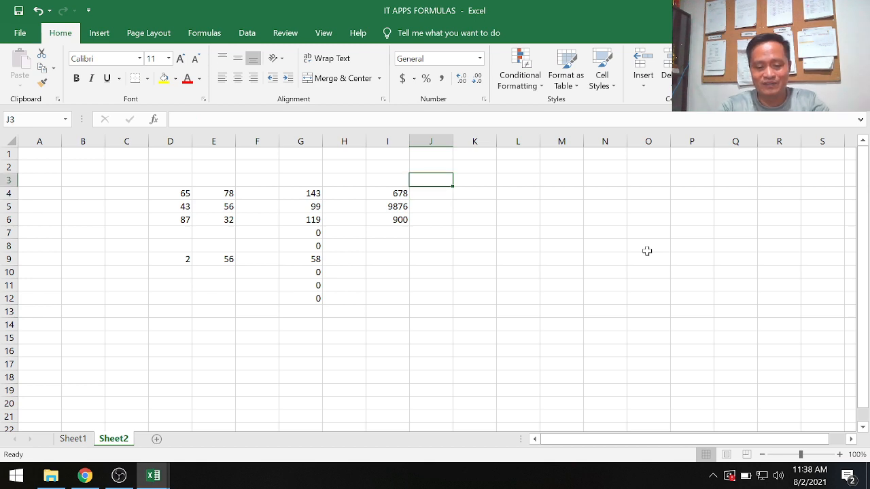
type("10")
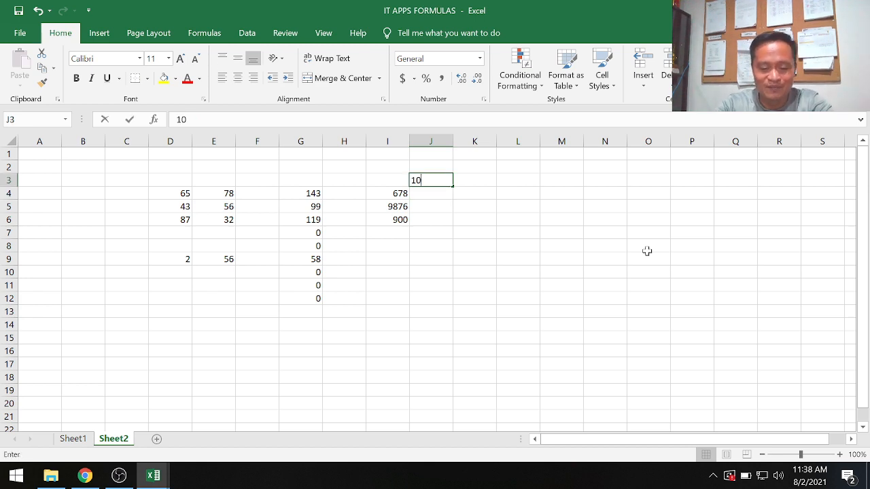
type("%")
key("Return")
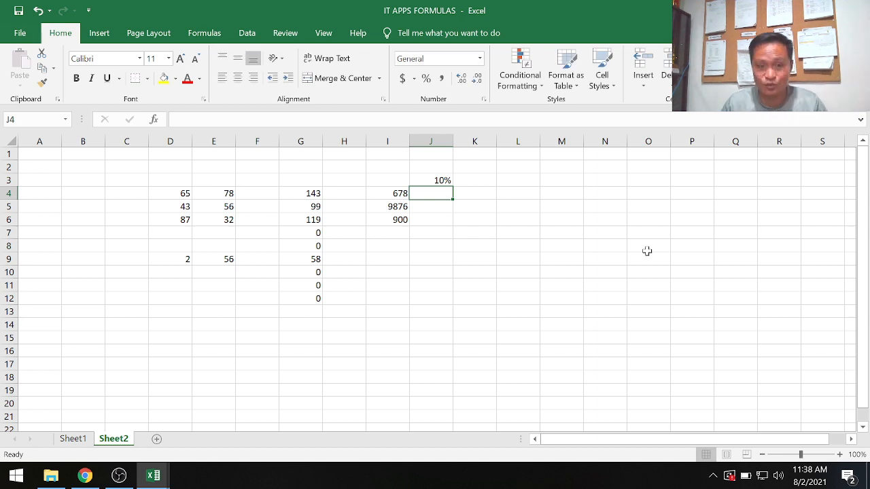
Enter the formula =I4*J3 in cell J4 to multiply the first number by the percentage.
left_click(389, 190)
left_click(393, 206)
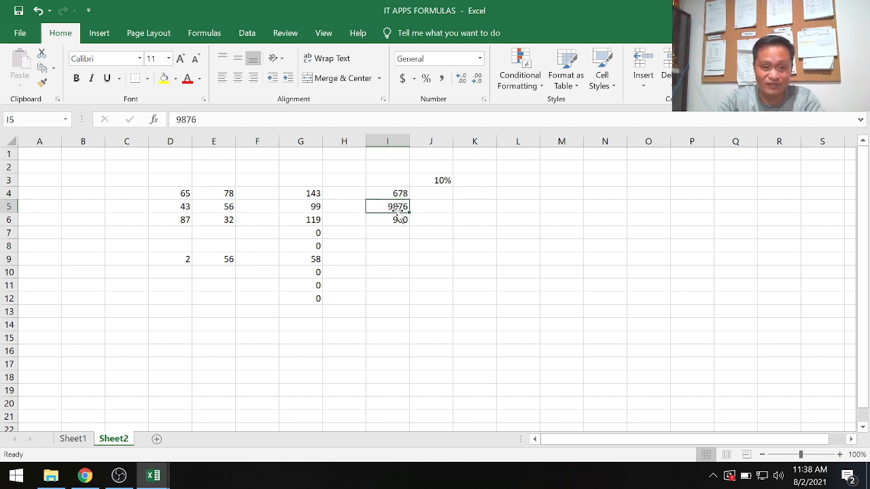
left_click(400, 219)
left_click(446, 195)
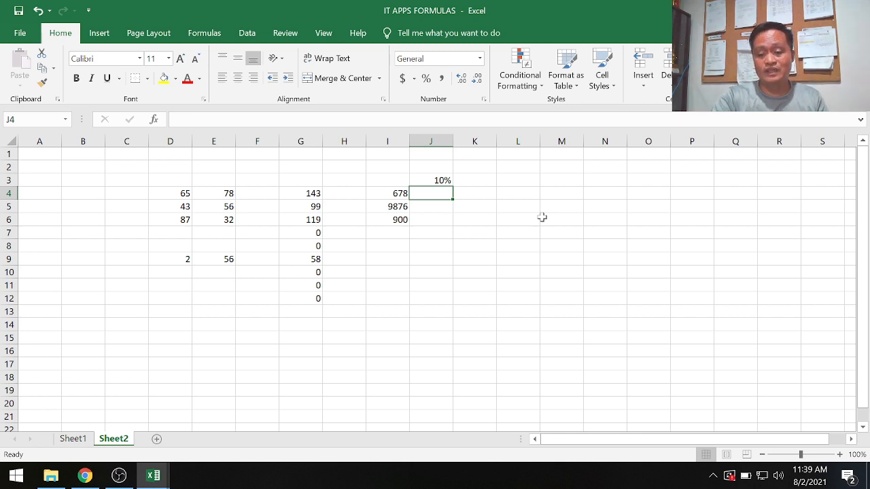
type("=")
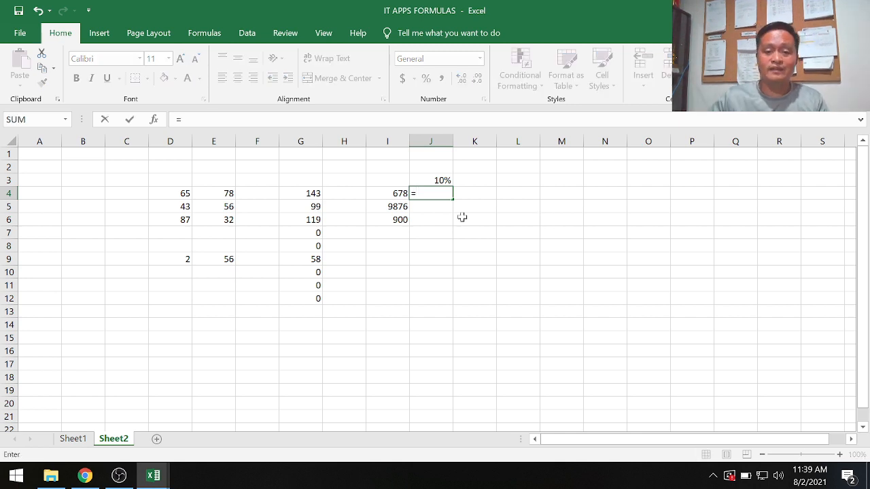
left_click(384, 193)
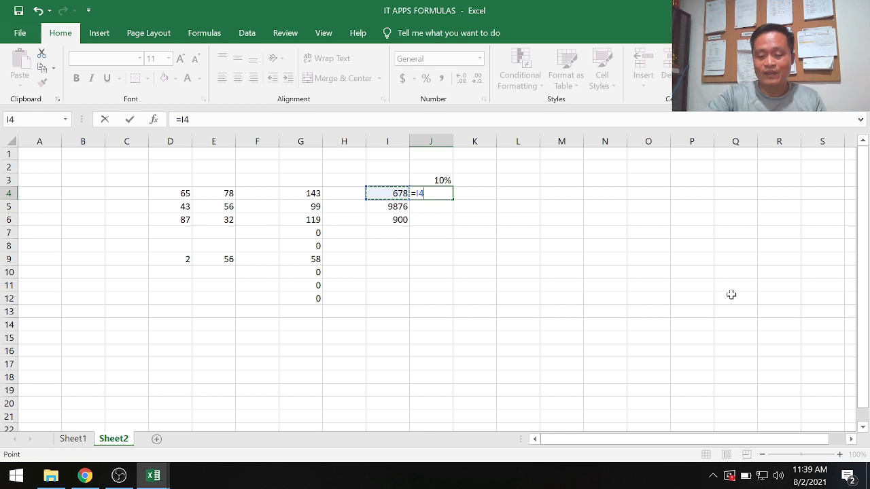
type("&")
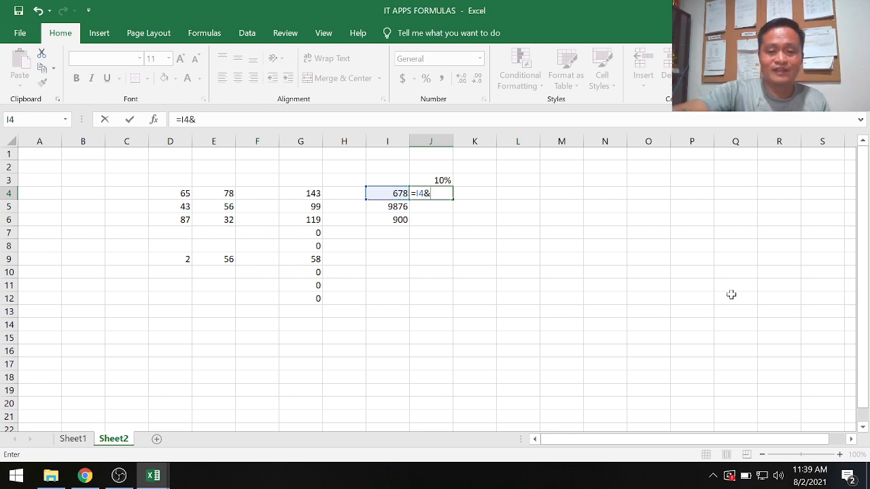
left_click(442, 181)
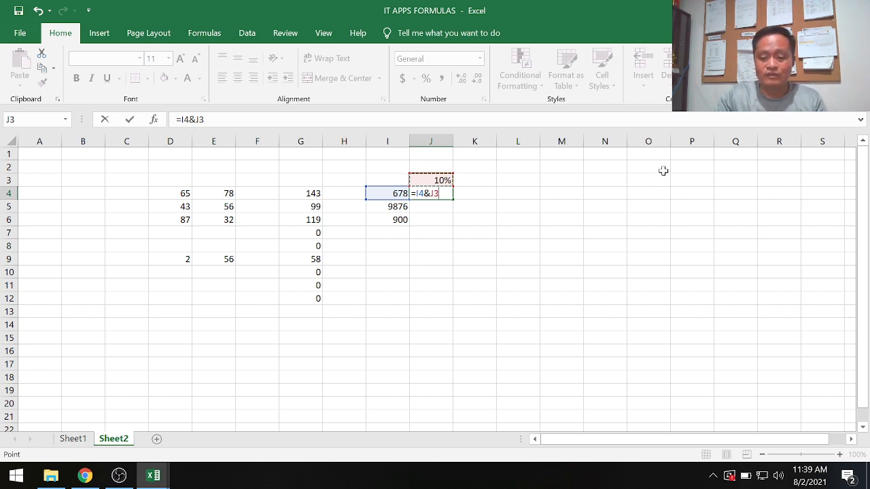
key("BackSpace")
key("BackSpace")
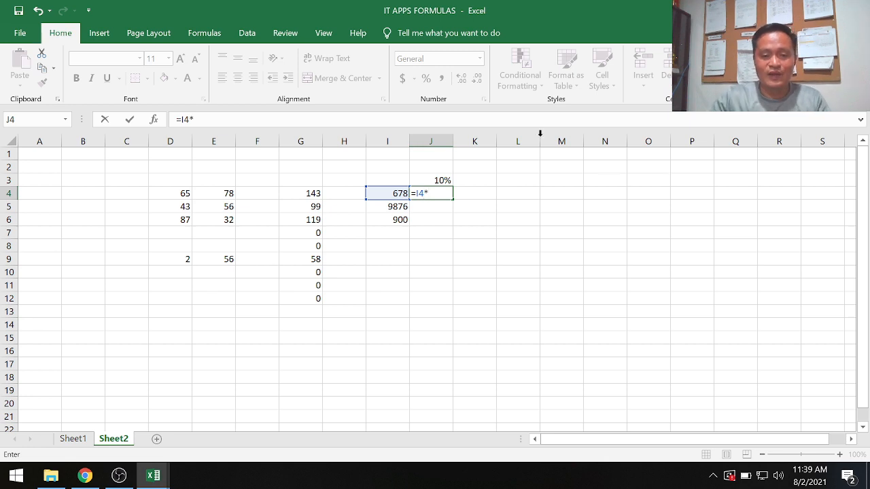
left_click(433, 179)
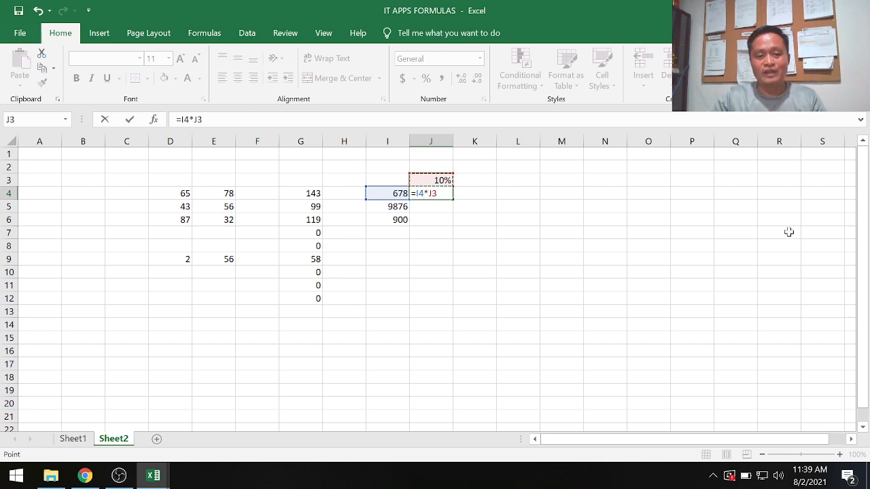
key("Return")
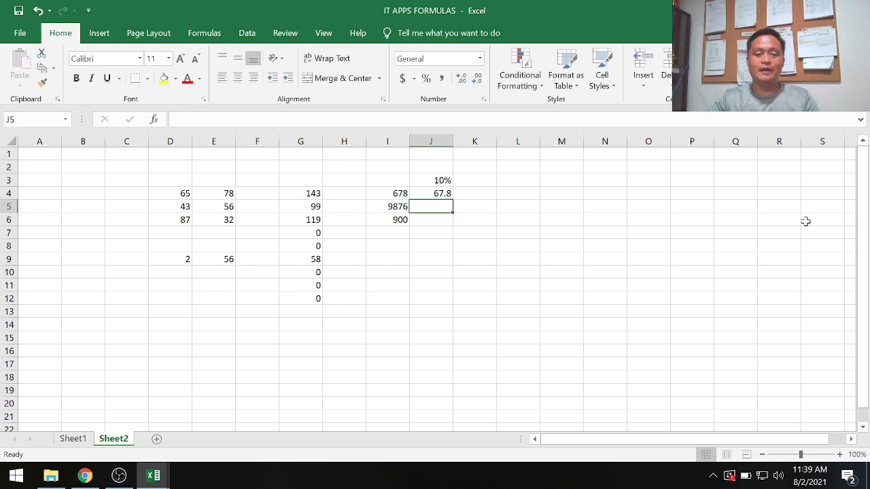
Make the percentage in cell J3 and the numbers in cells I4 through I6 bold.
left_click(441, 180)
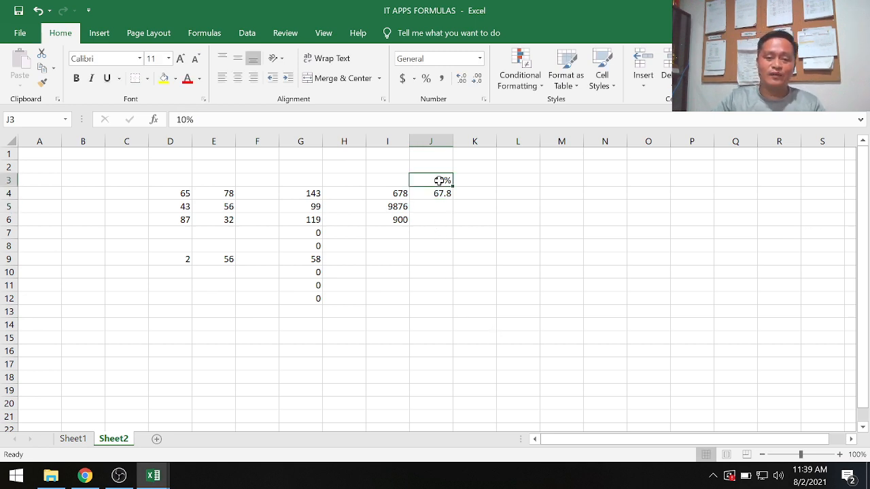
left_click(76, 78)
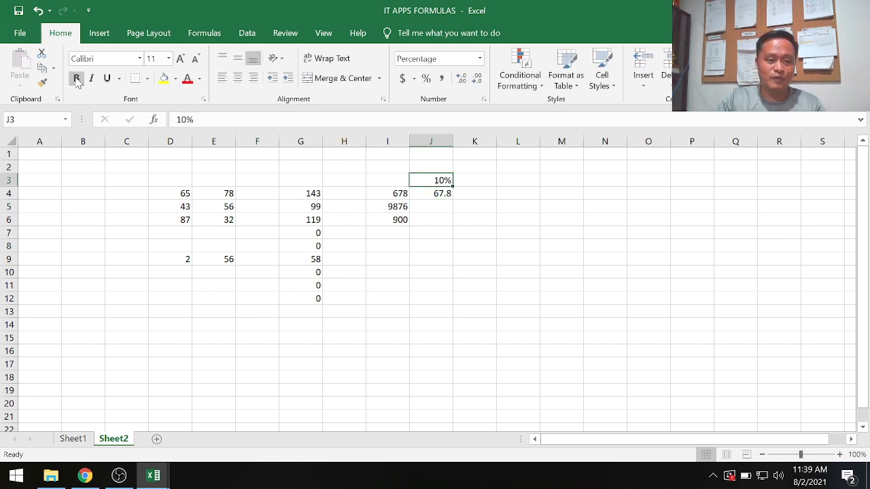
left_click_drag(394, 196, 394, 220)
left_click(76, 78)
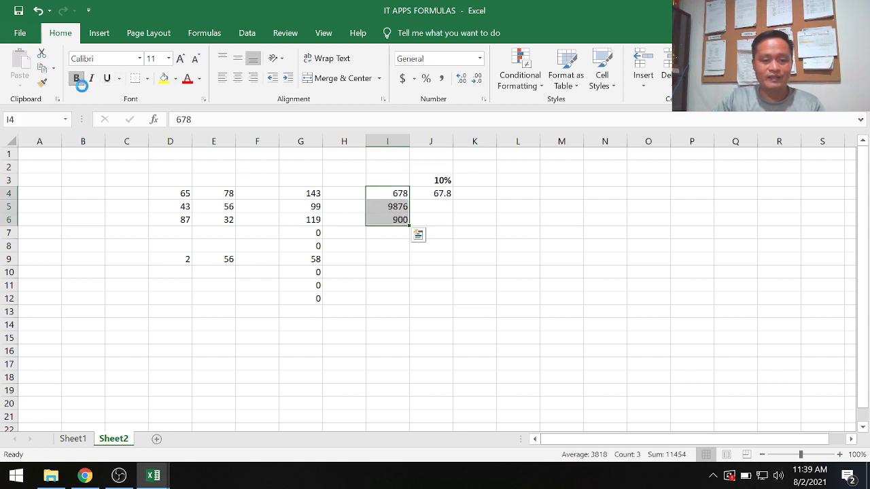
left_click(437, 283)
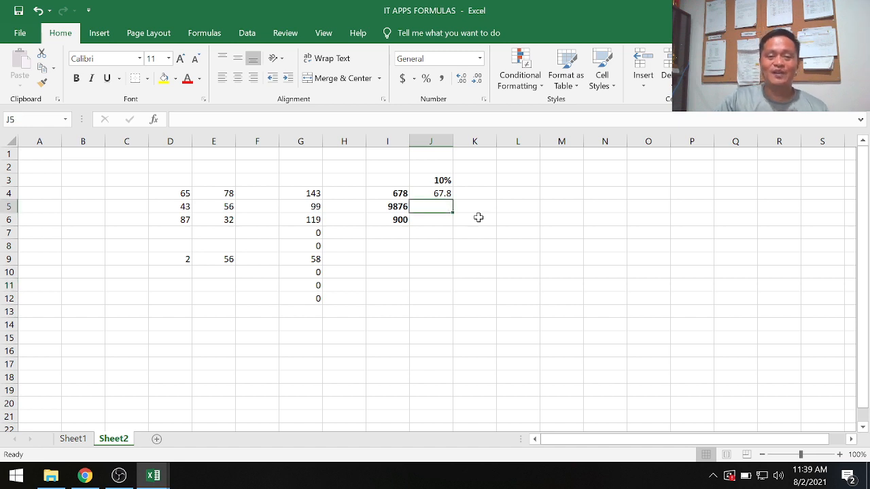
Fill the J4 formula down through cell J10.
left_click(536, 262)
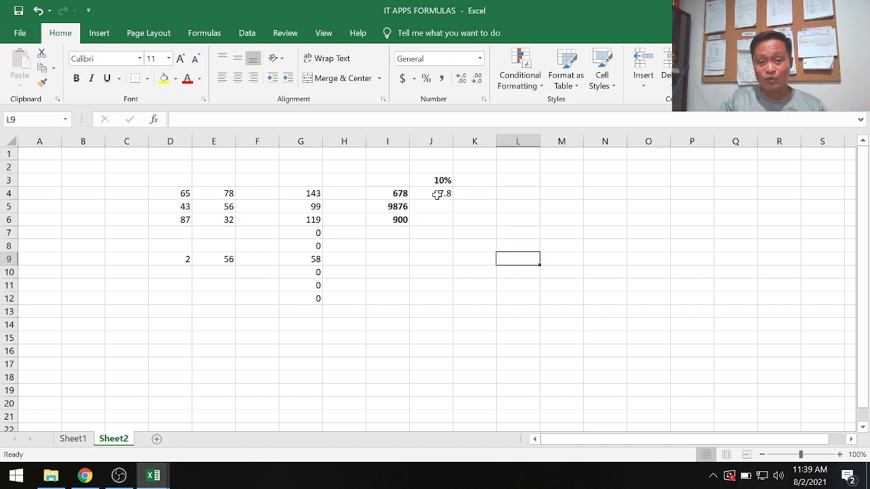
left_click(438, 194)
left_click_drag(453, 200, 530, 296)
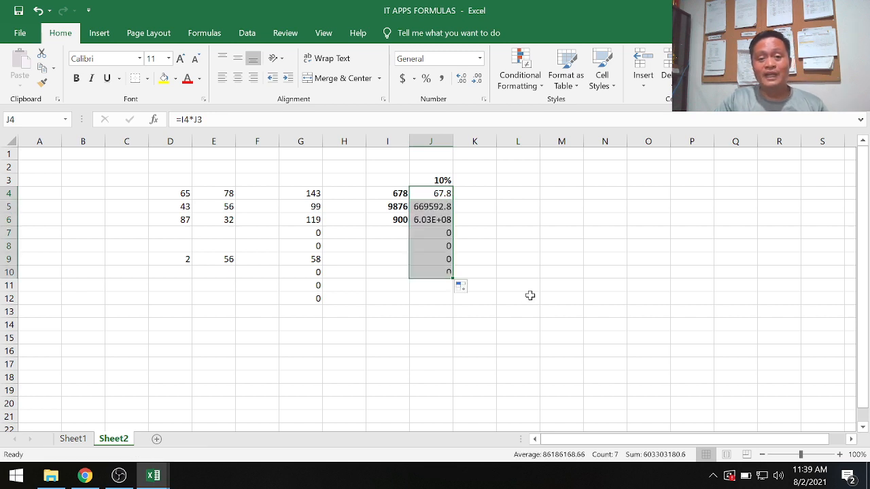
left_click(423, 336)
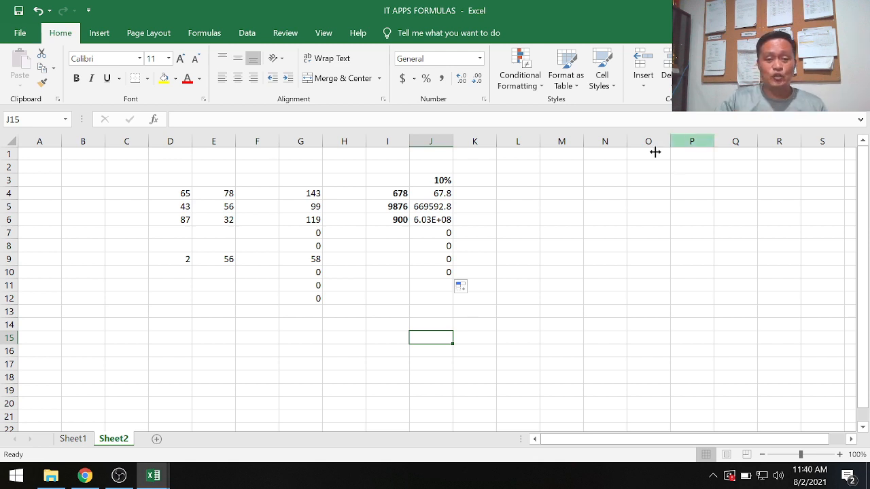
Compare the cell references in the J4 and J5 formulas with the percentage cell J3.
left_click(428, 196)
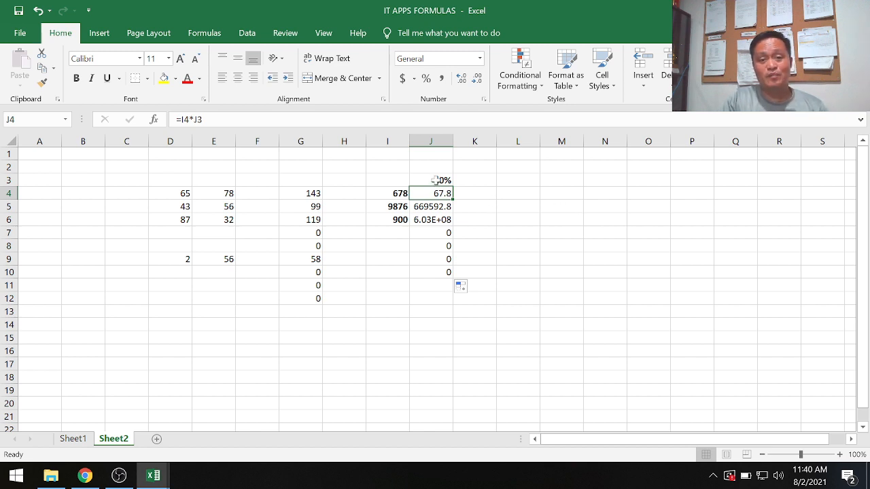
left_click(438, 207)
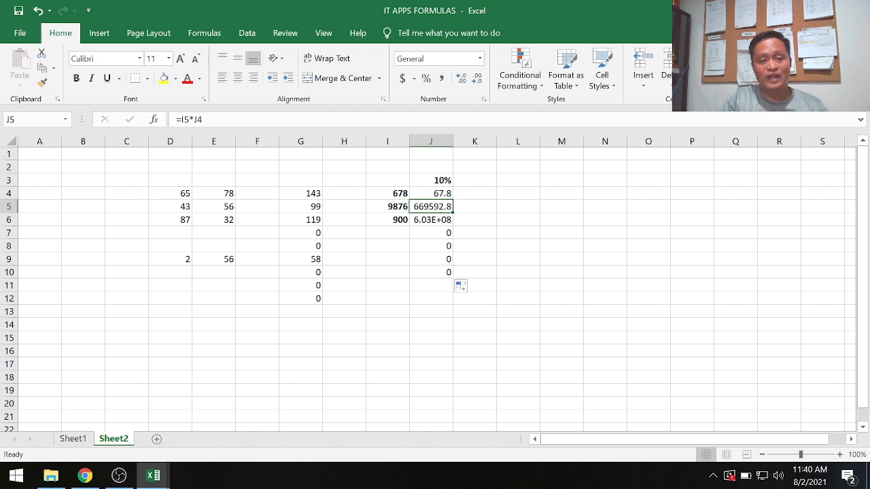
left_click(437, 194)
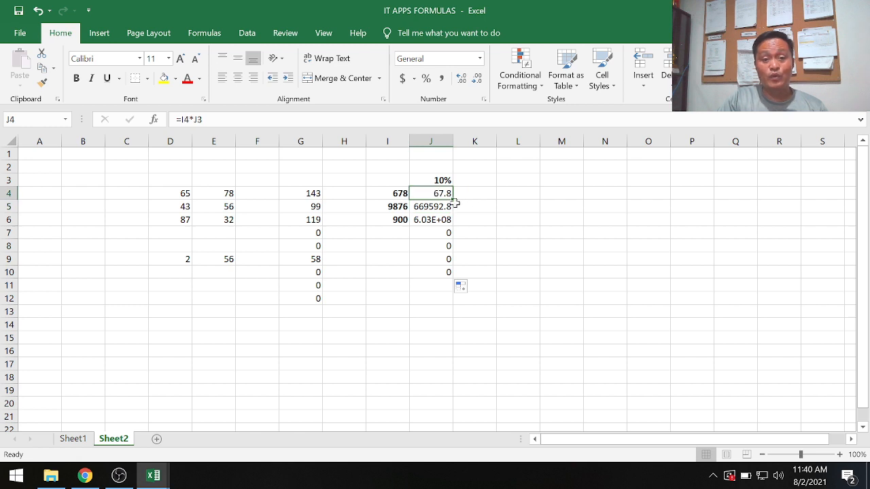
left_click(437, 181)
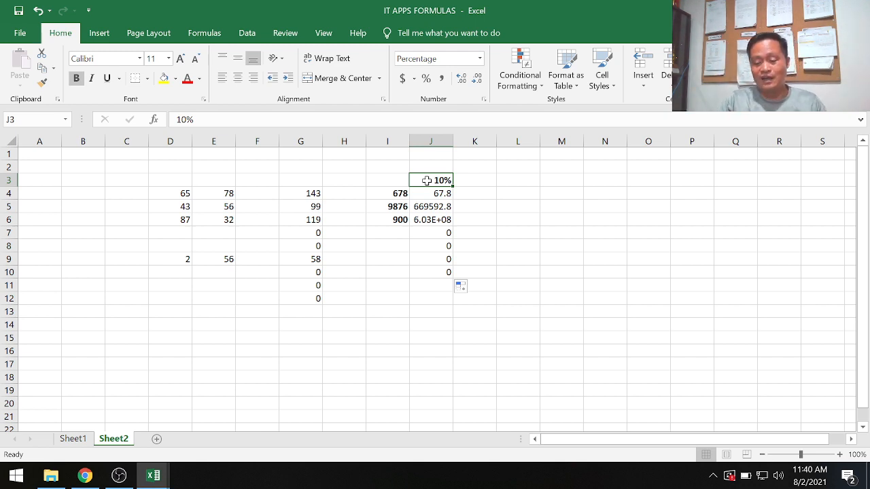
key("Return")
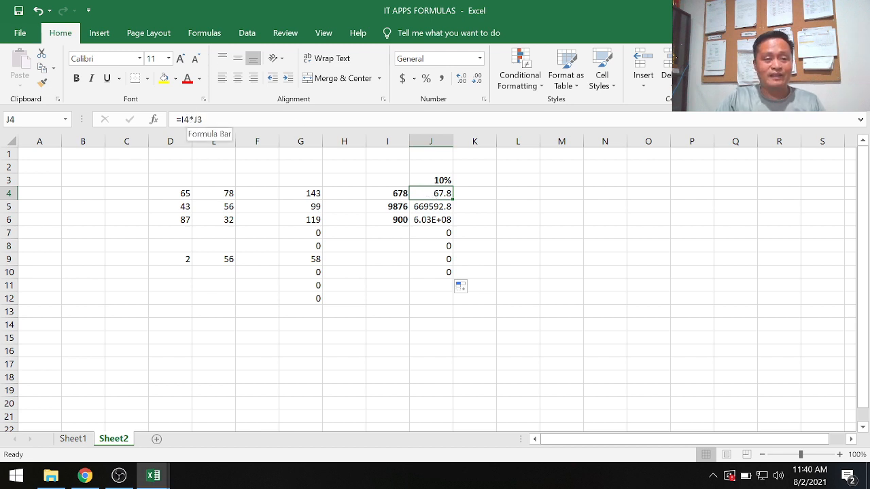
Change the formula in cell J4 to =I4*$J$3 so the percentage reference is absolute.
left_click(190, 121)
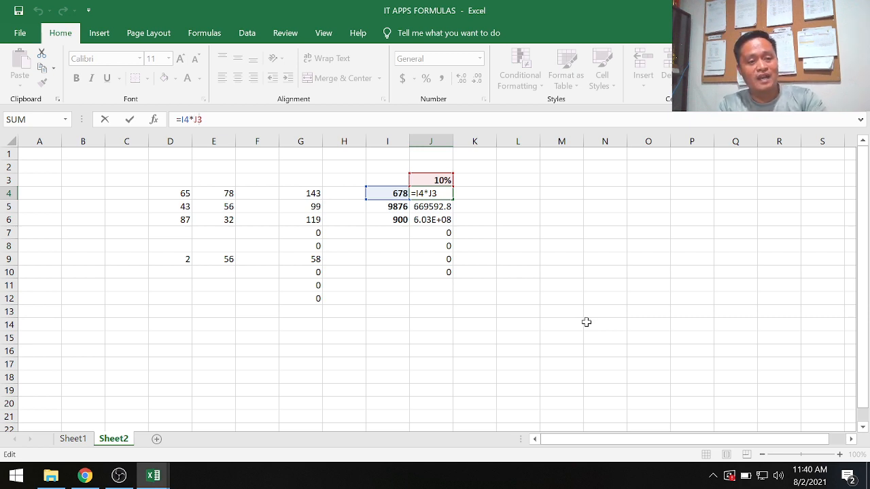
type("$J")
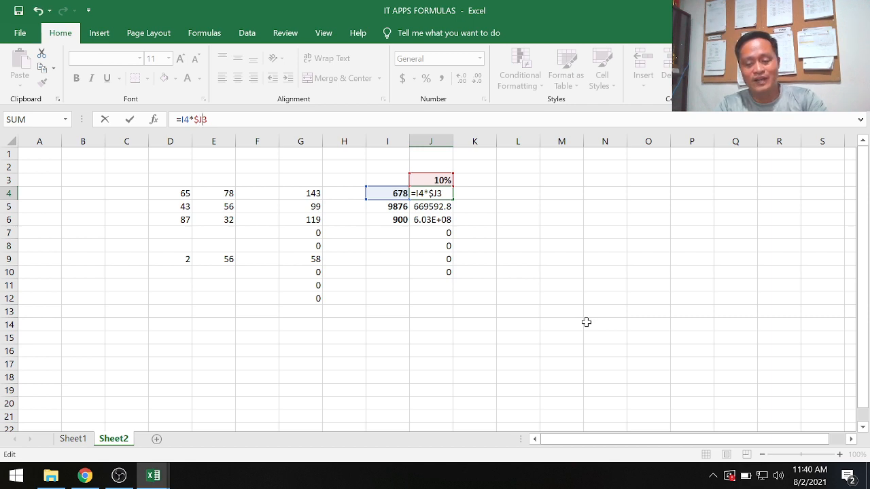
type("$")
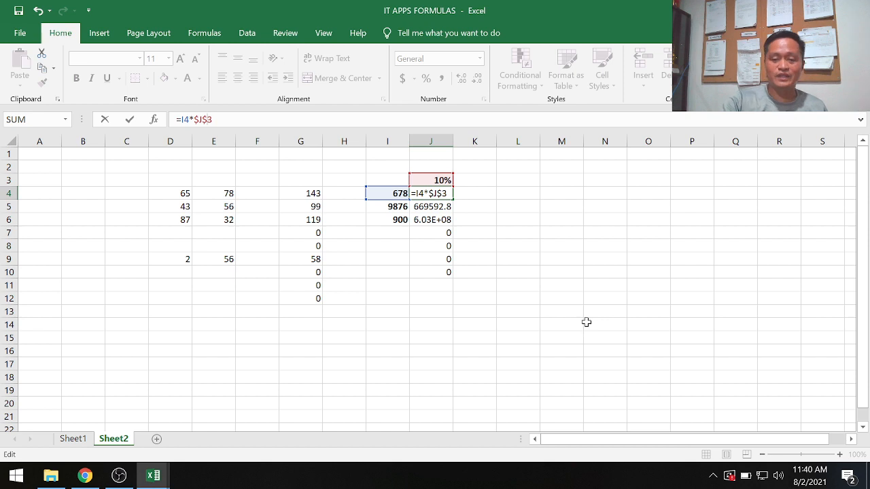
key("Return")
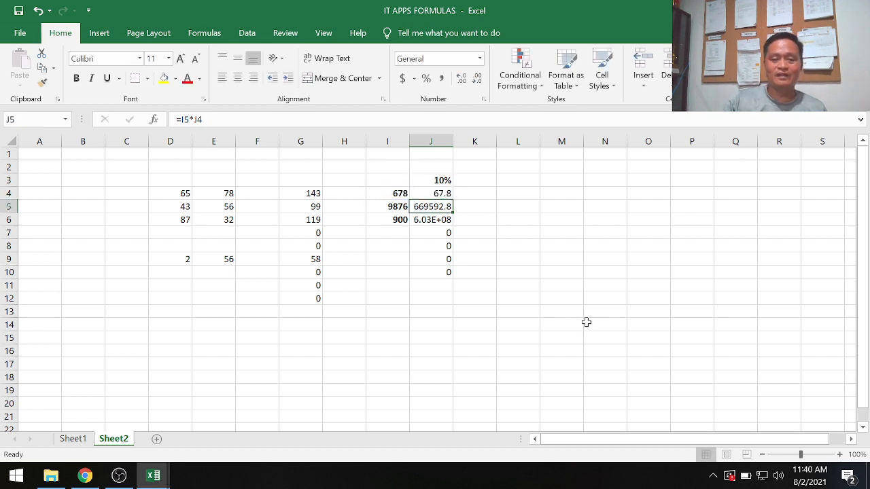
Fill the absolute-reference formula from cell J4 down through cell J10.
left_click(438, 194)
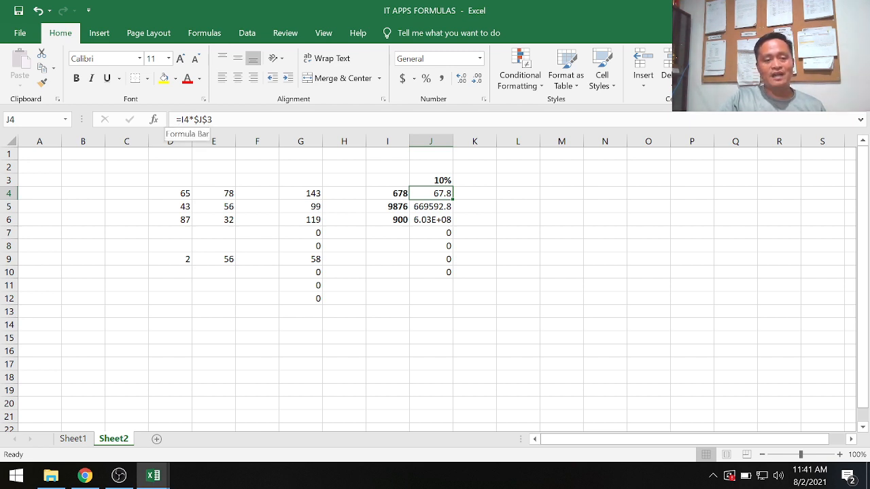
left_click(559, 310)
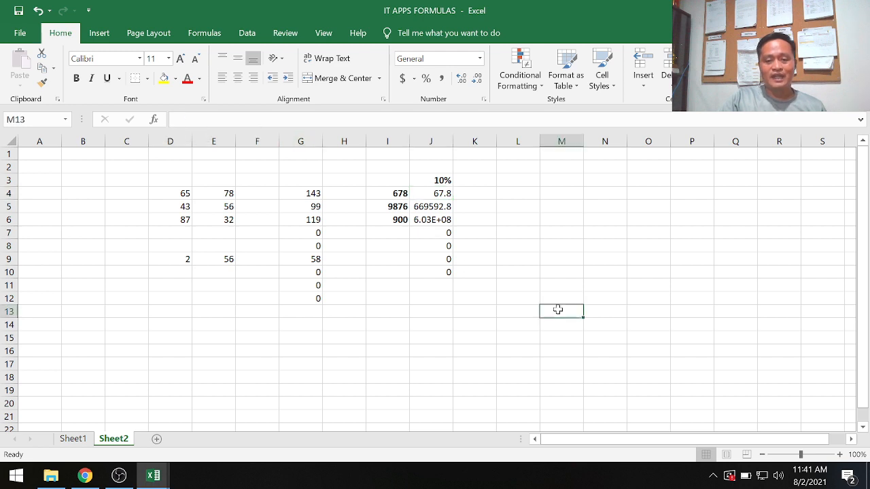
left_click(438, 193)
left_click_drag(451, 200, 447, 278)
left_click(515, 295)
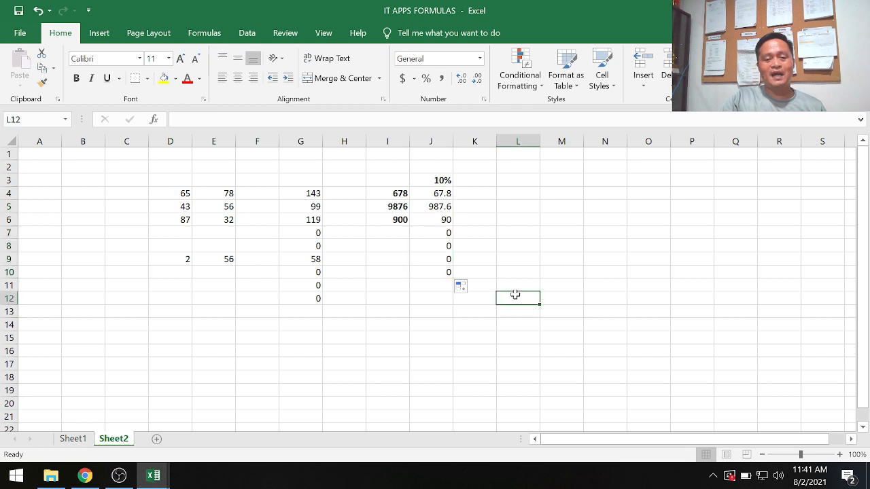
Compare the formulas in cells J4, J5 and J6 to see which references change from row to row.
left_click(432, 207)
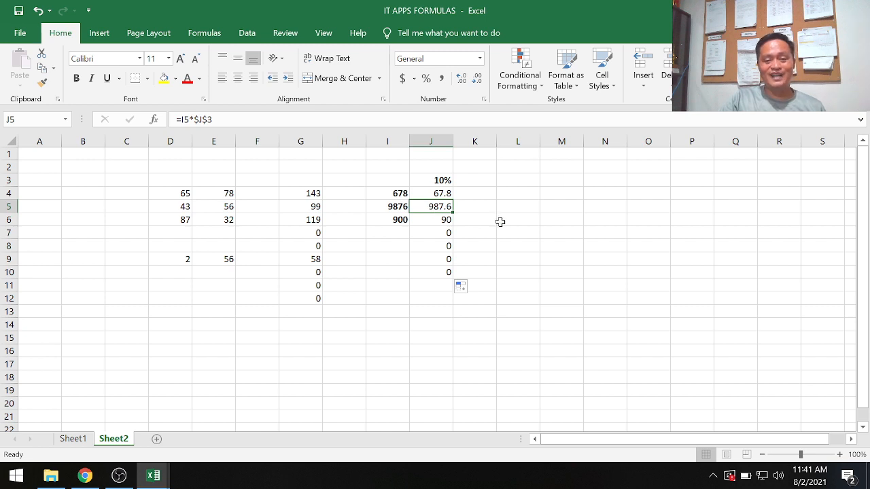
left_click(431, 220)
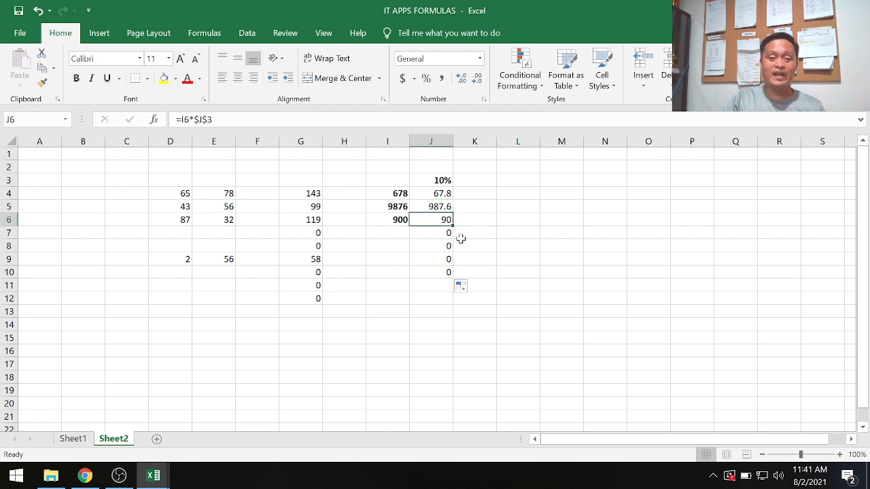
left_click(431, 205)
left_click(432, 195)
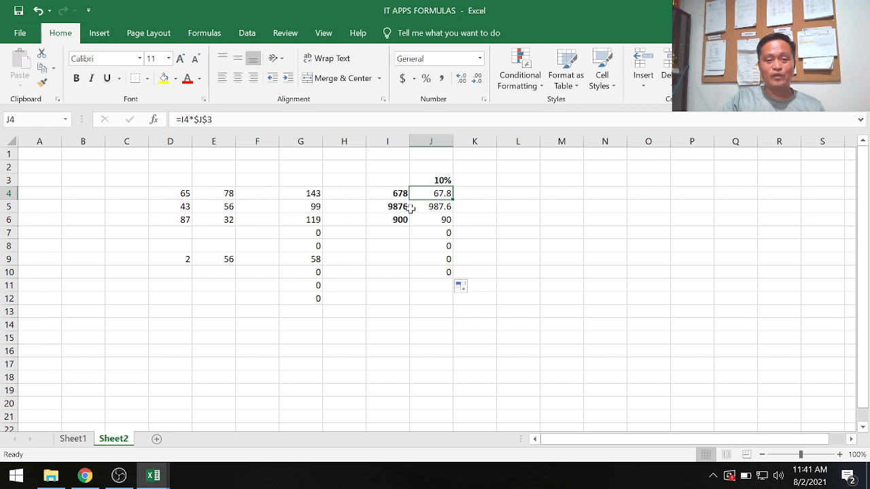
left_click(420, 207)
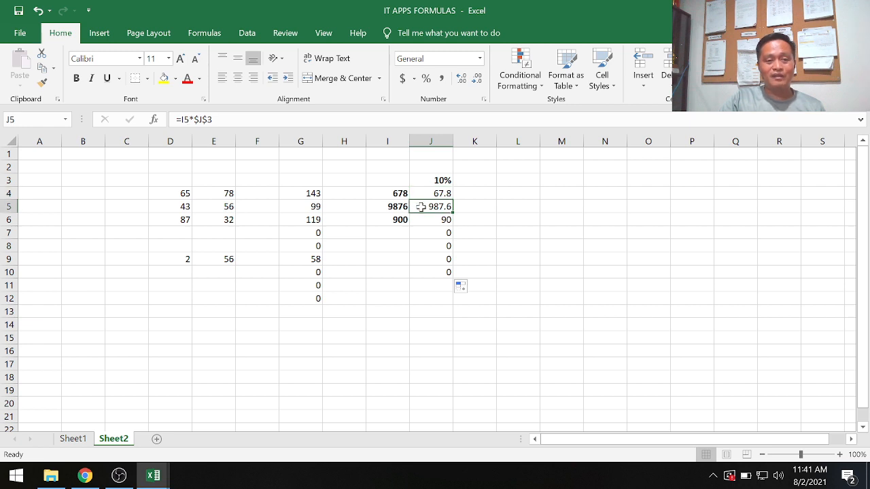
left_click(425, 223)
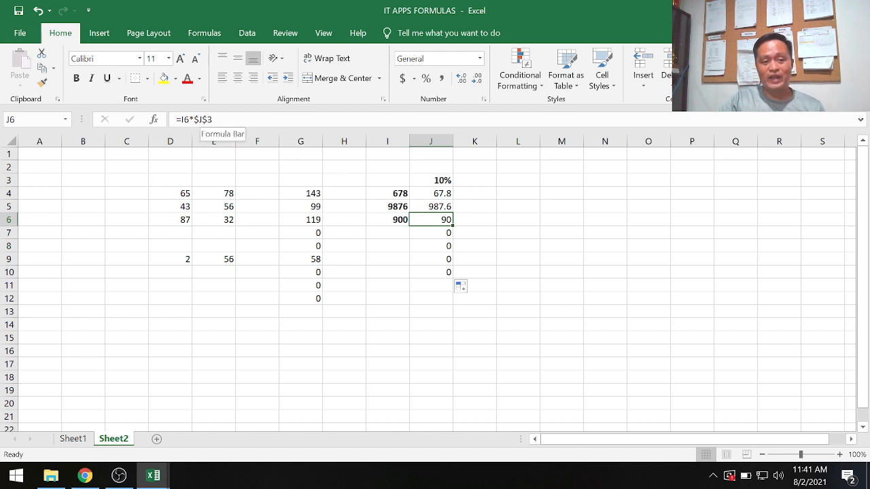
left_click_drag(193, 120, 212, 120)
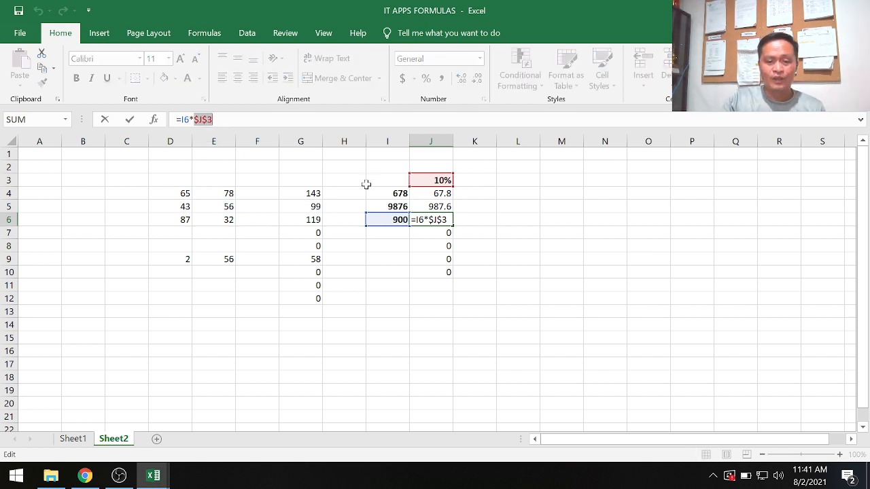
left_click(385, 270)
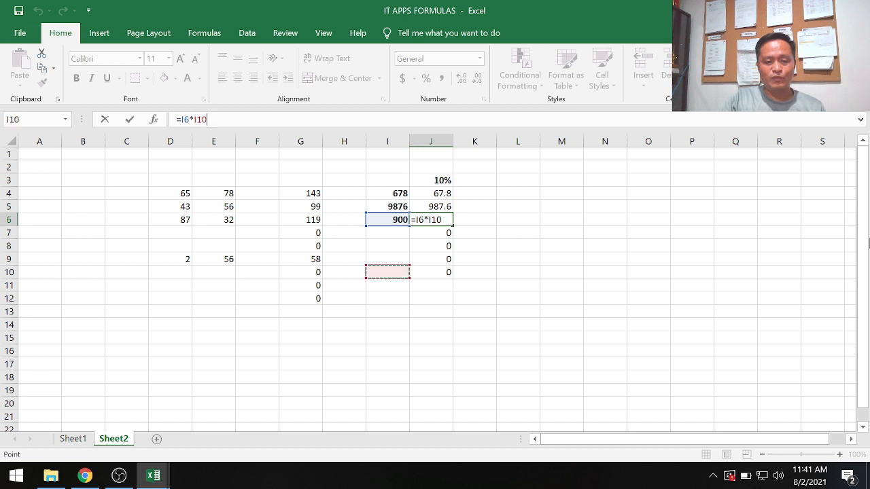
type("3000")
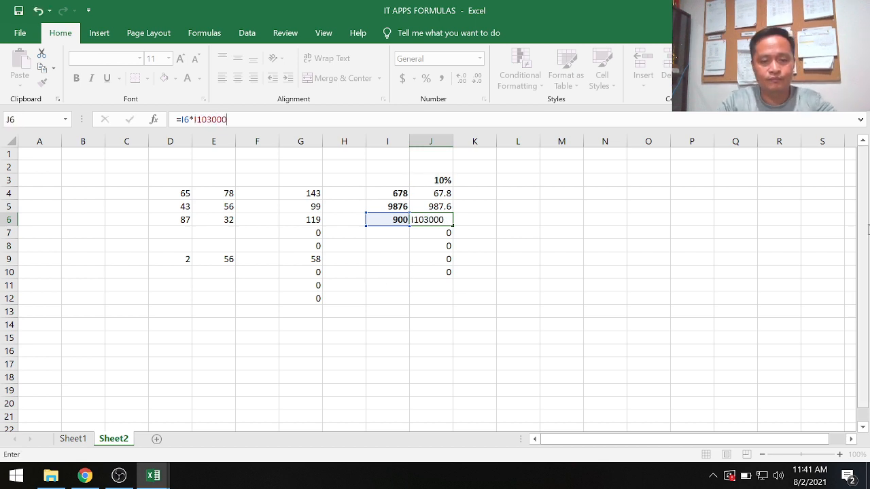
key("Escape")
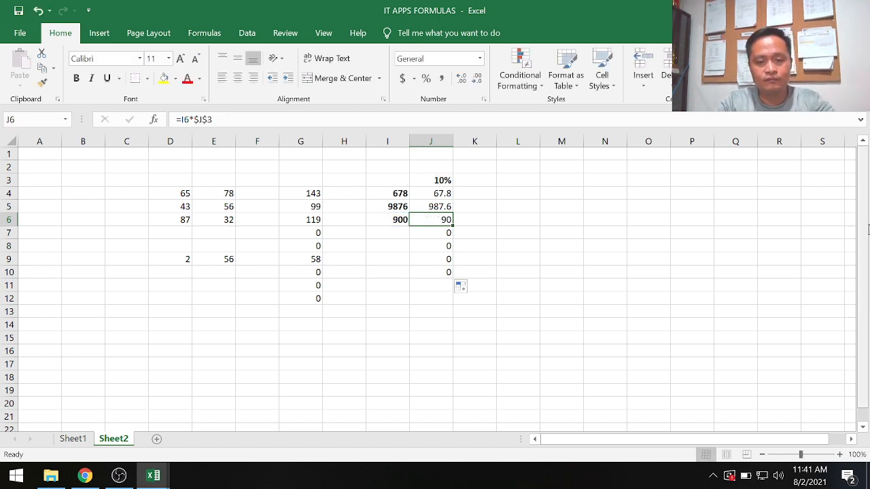
Enter 6000 in cell I9.
key("Down")
key("Down")
key("Down")
key("Left")
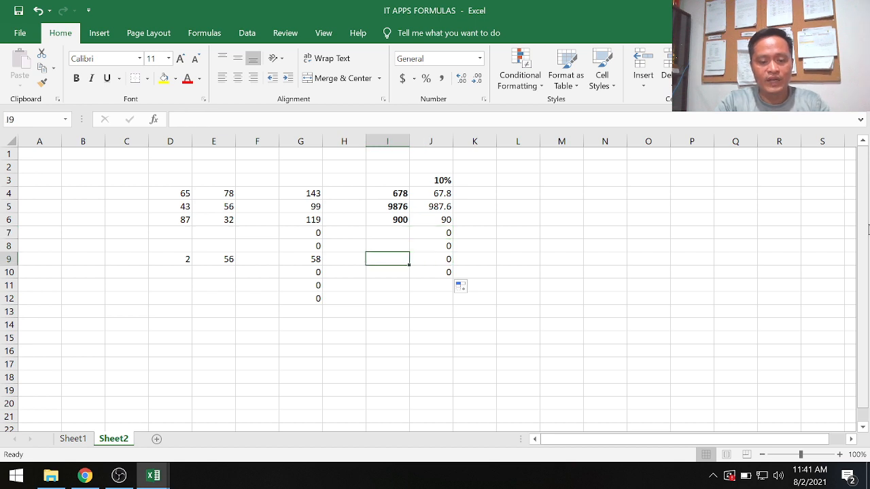
type("6000")
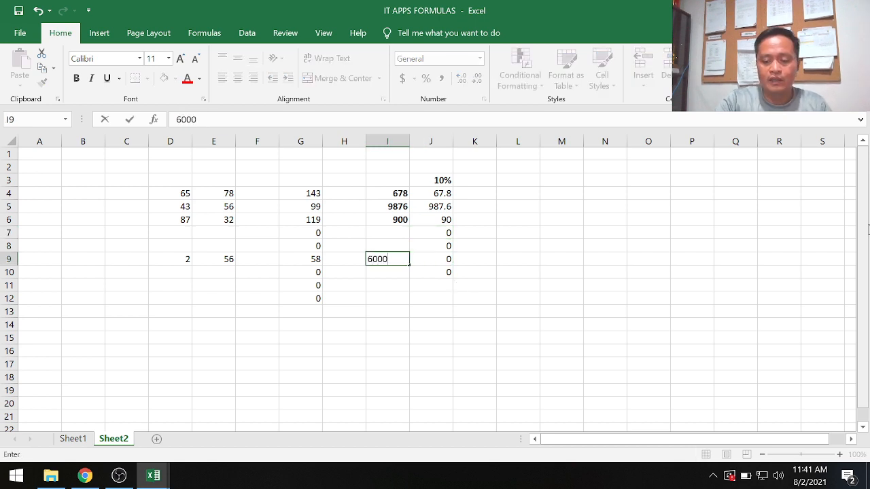
key("Return")
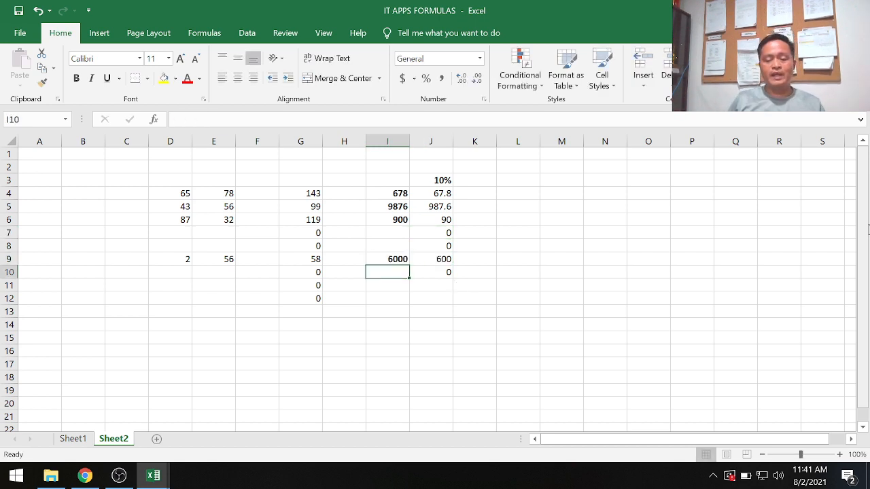
Compare the absolute-reference formulas in cells J9 and J4 with the relative-reference formula in cell G4.
left_click(423, 259)
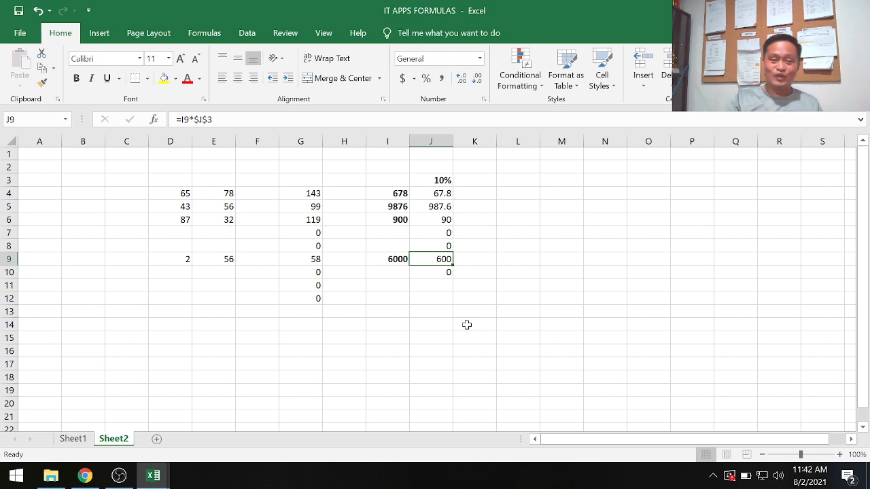
left_click(296, 190)
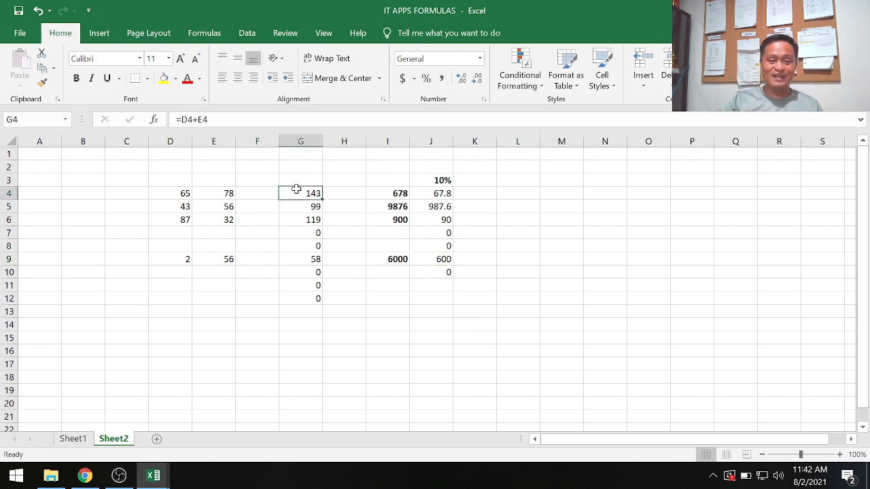
left_click(445, 193)
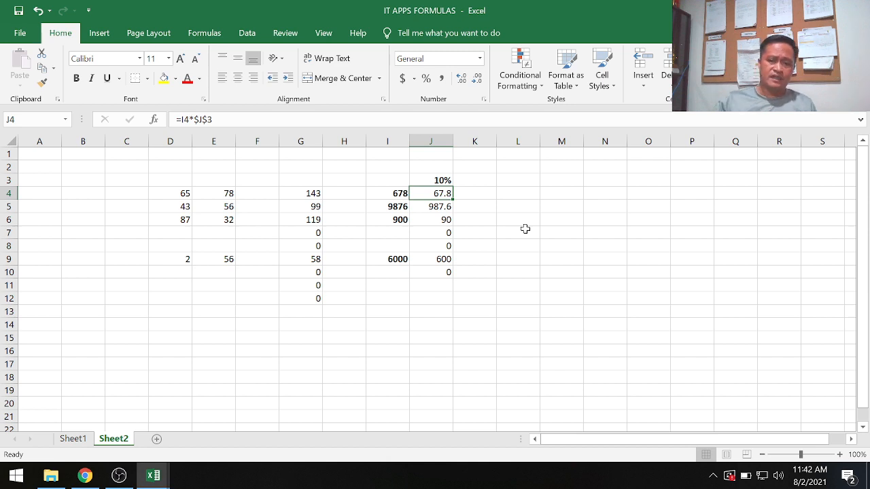
Start a formula in cell L6 with =m and look through the suggested functions beginning with M.
left_click(527, 221)
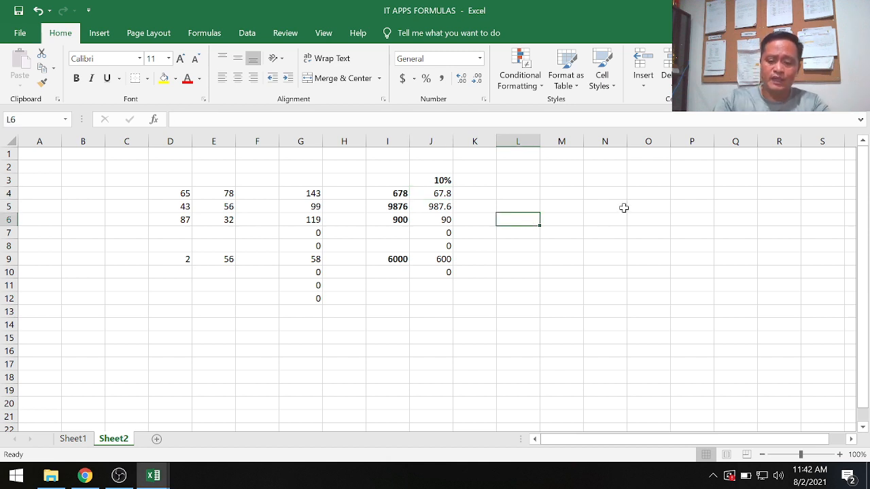
type("=")
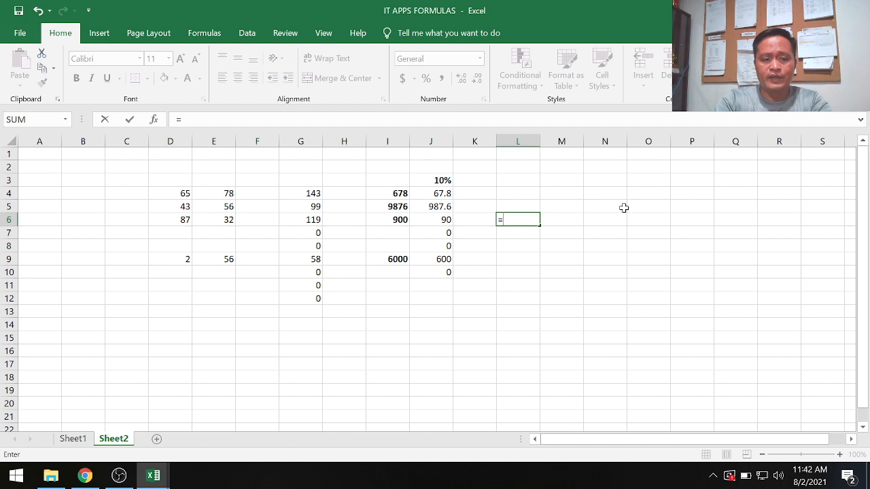
type("m")
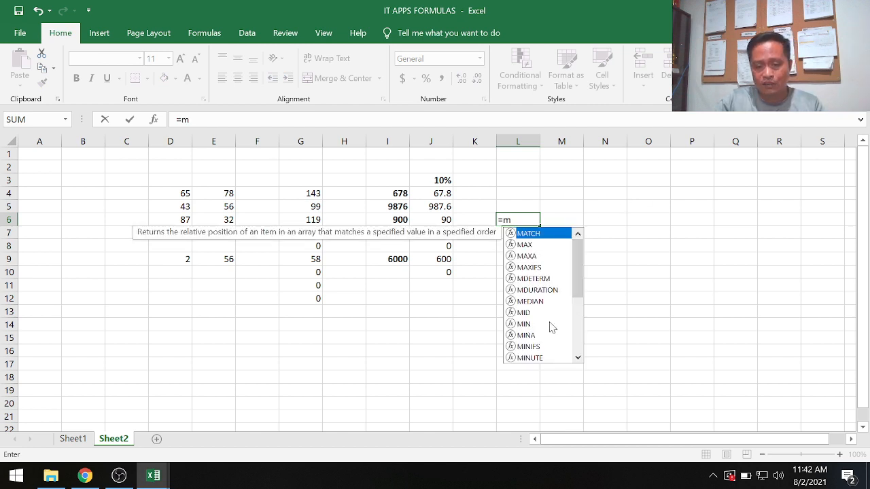
left_click_drag(577, 271, 574, 355)
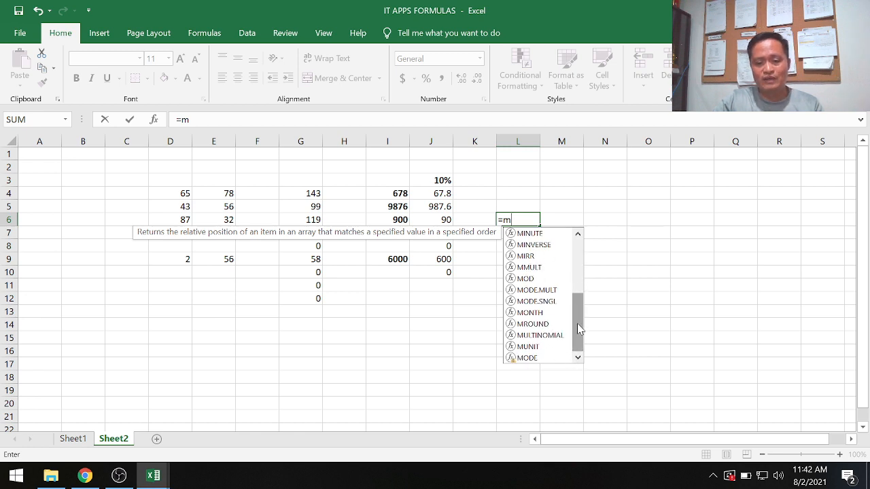
left_click_drag(579, 293, 578, 239)
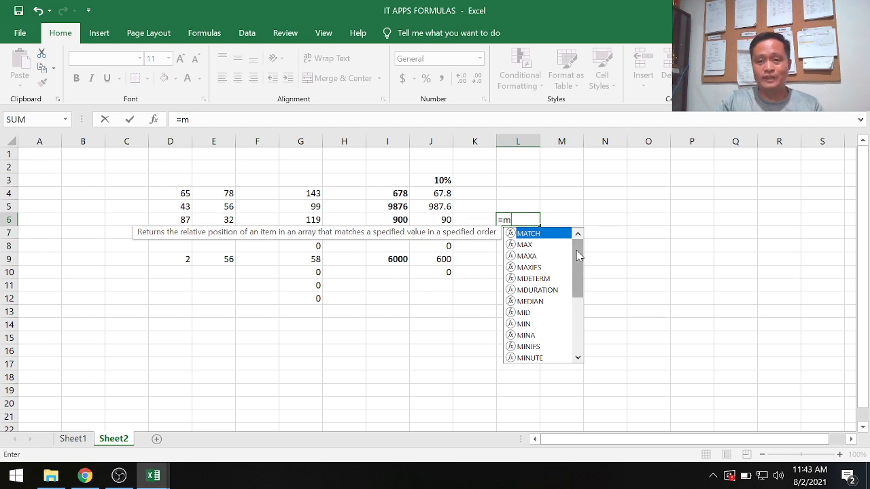
left_click_drag(575, 274, 579, 333)
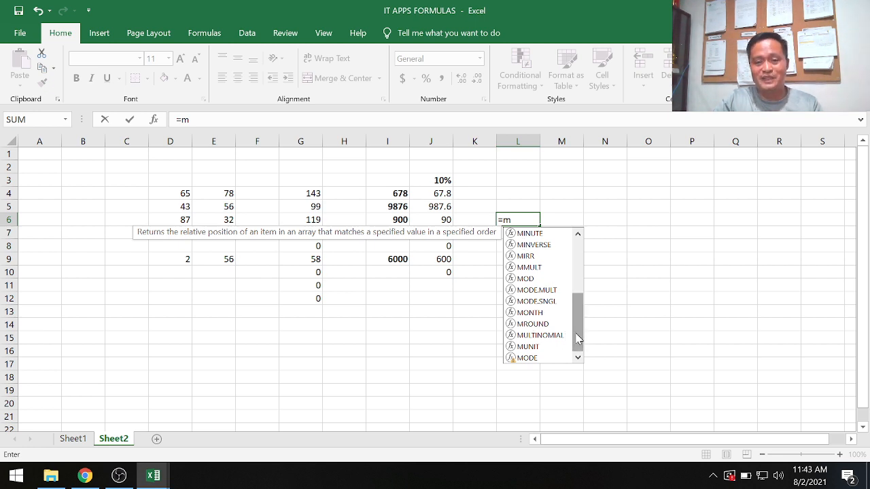
left_click_drag(576, 340, 587, 278)
key("Escape")
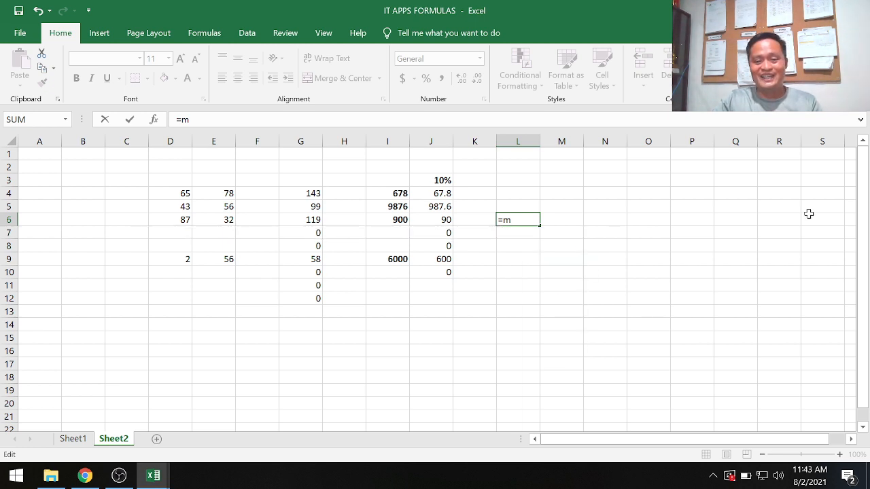
Change the formula start in cell L6 to =s and look through the suggested functions beginning with S.
key("BackSpace")
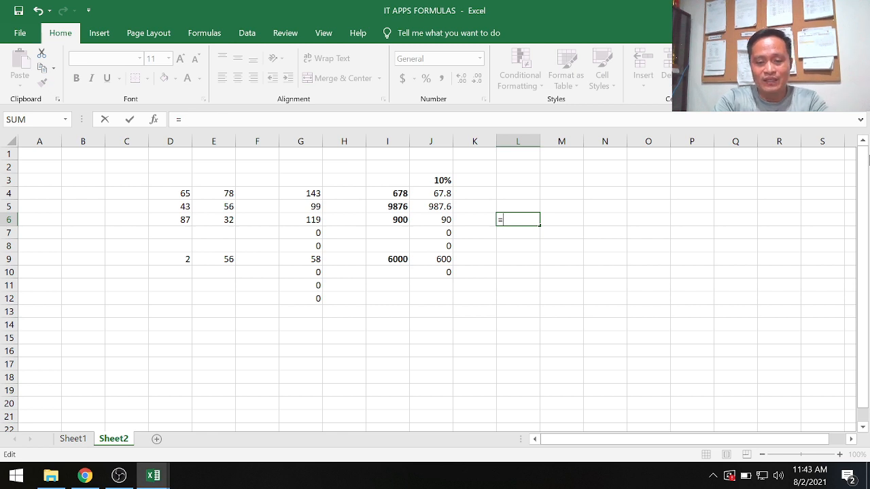
type("s")
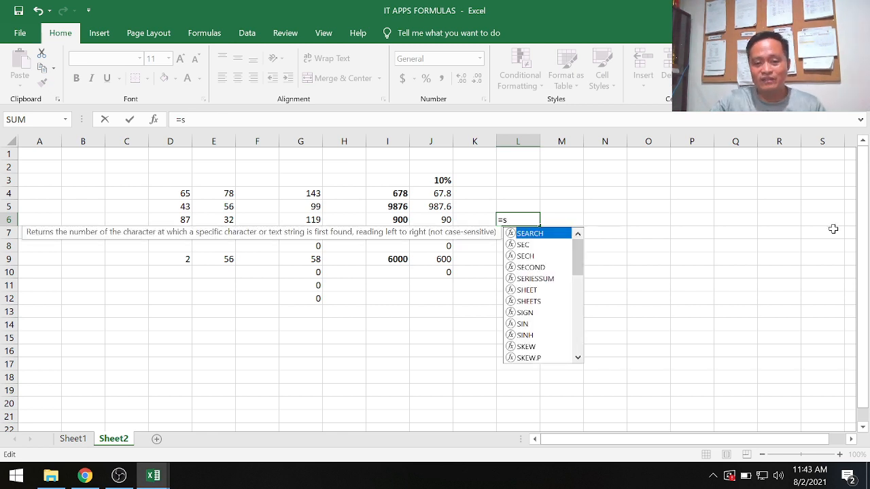
scroll(544, 294, "down", 2)
scroll(544, 294, "down", 7)
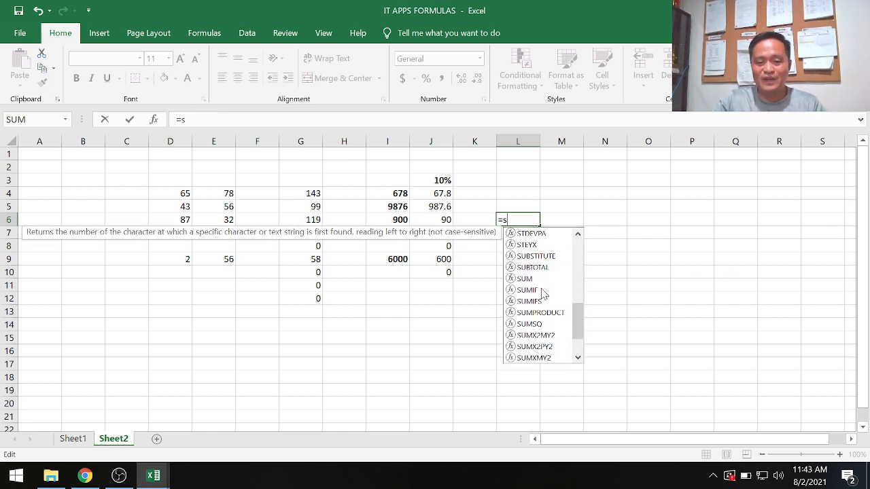
scroll(544, 294, "up", 8)
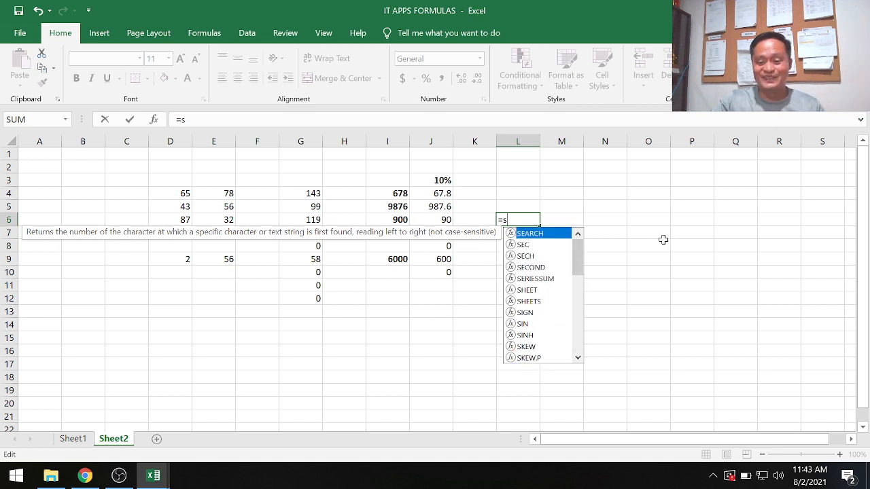
Change the formula start in cell L6 to =a and look through the suggested functions beginning with A.
key("BackSpace")
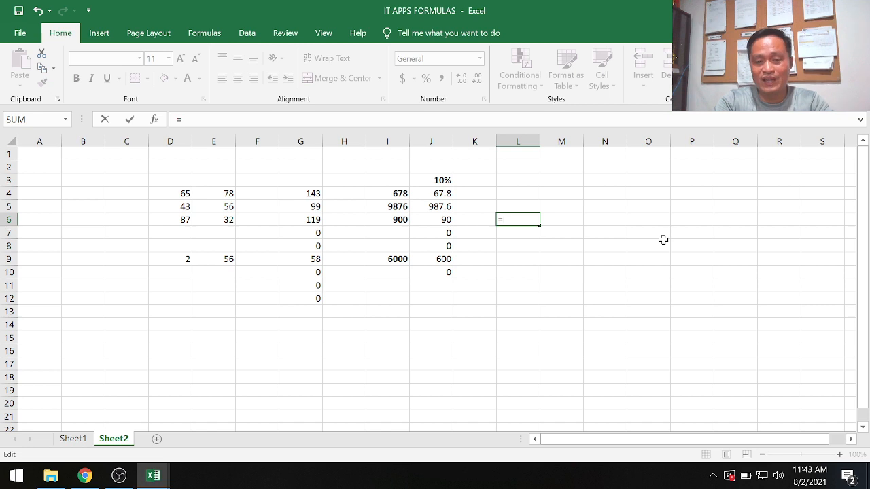
type("a")
scroll(532, 282, "down", 4)
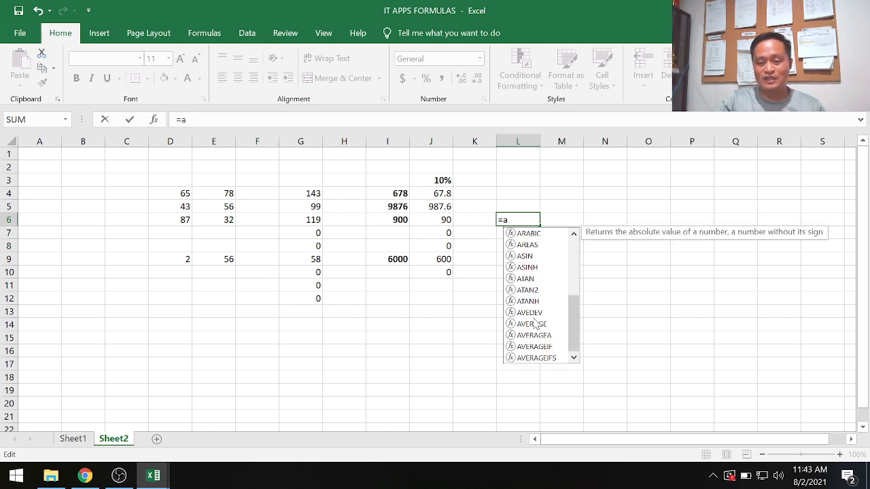
scroll(536, 325, "up", 4)
Leave the formula entry and clear the incomplete =a formula from cell L6.
left_click(462, 336)
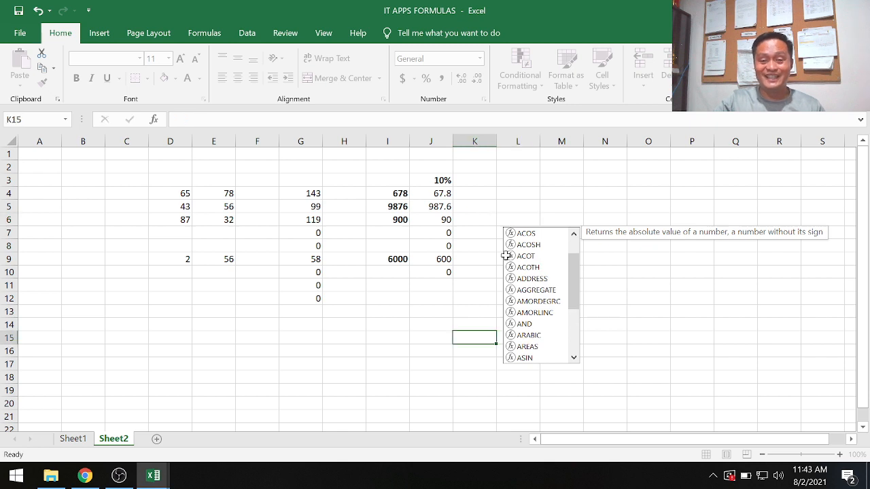
left_click(521, 218)
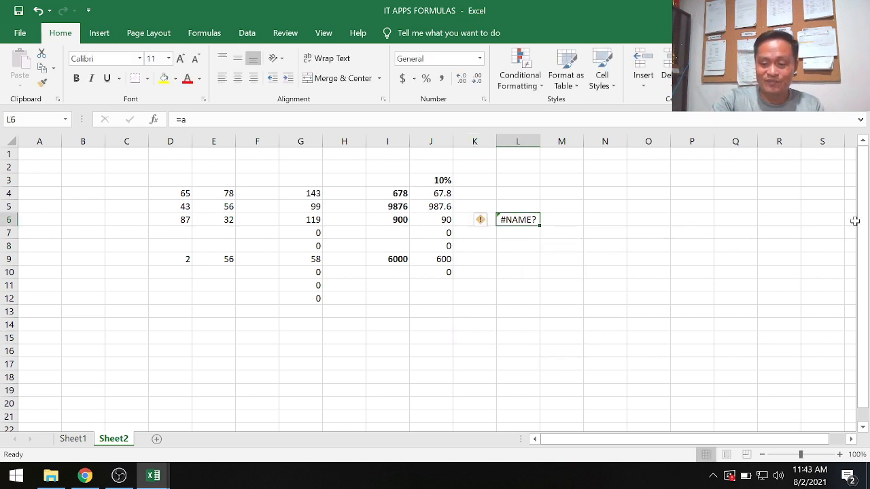
key("Delete")
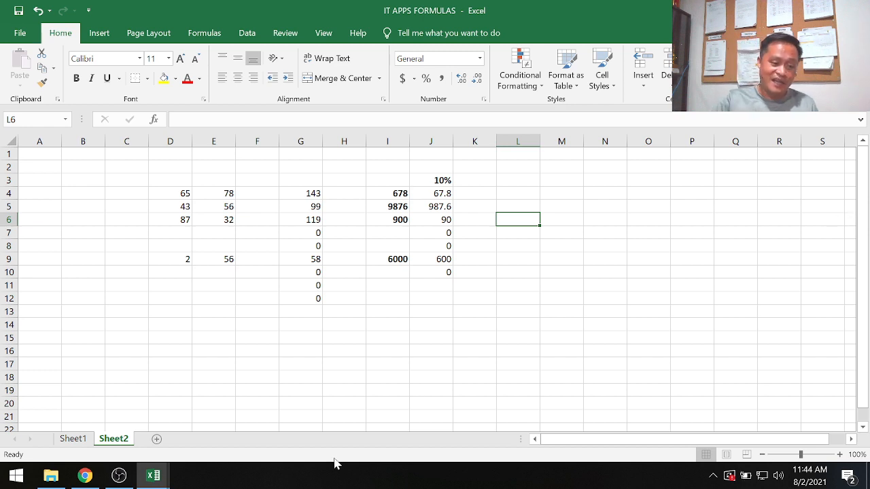
Switch to Sheet1 and review the text functions listed in cells B2:B9, from LOWER to LEN.
left_click(80, 439)
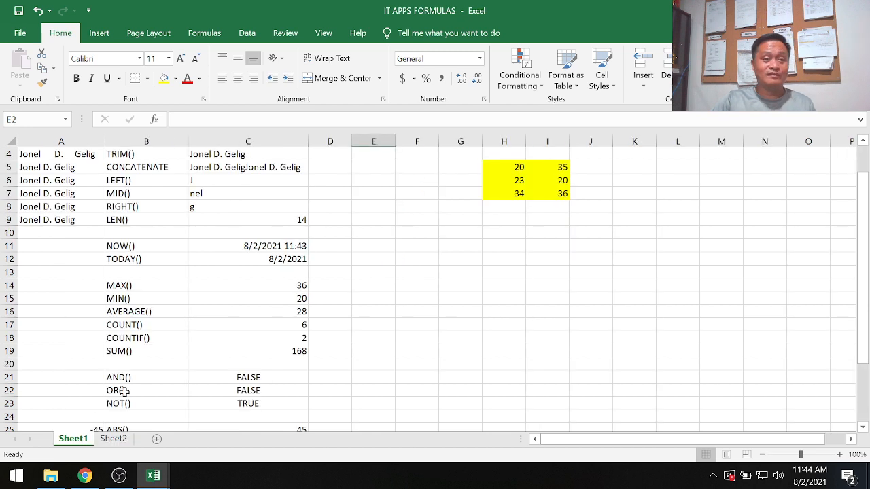
scroll(162, 267, "up", 1)
scroll(162, 267, "up", 1)
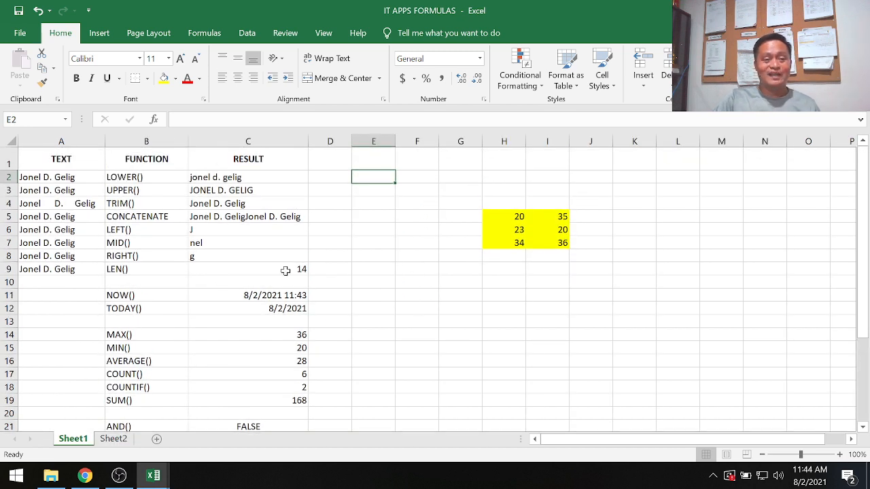
left_click_drag(136, 177, 136, 269)
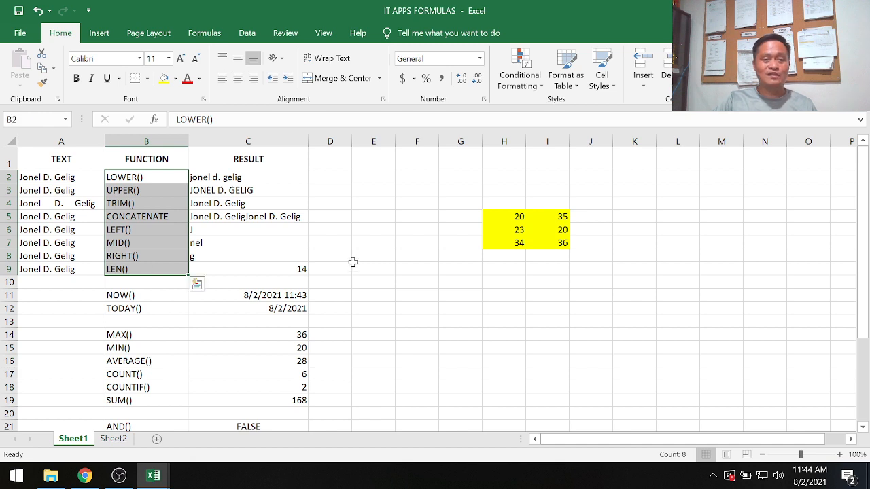
left_click(344, 177)
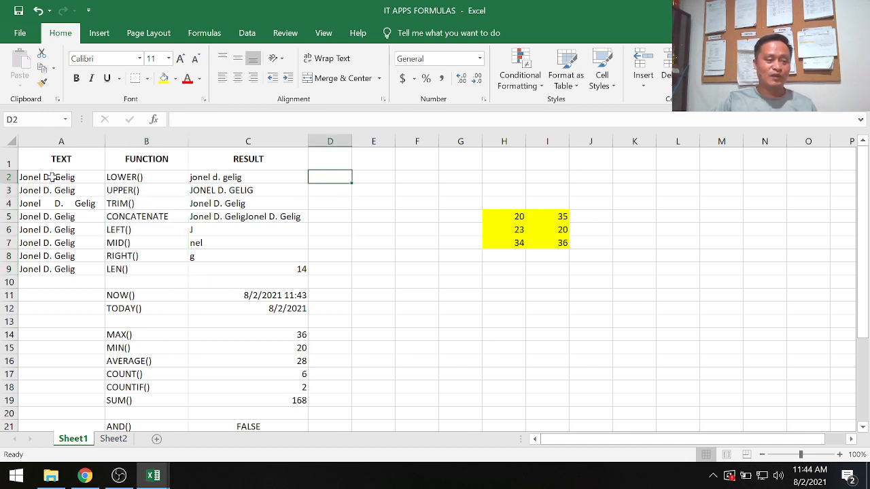
Examine the sample text in cells A2:A9, including the extra spacing in A4, and the LOWER function label in B2.
left_click_drag(53, 177, 45, 266)
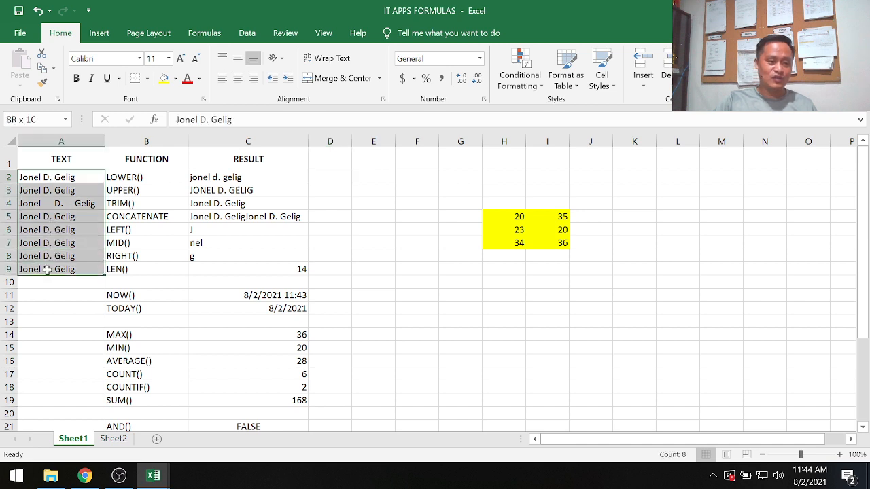
left_click(57, 305)
left_click(62, 178)
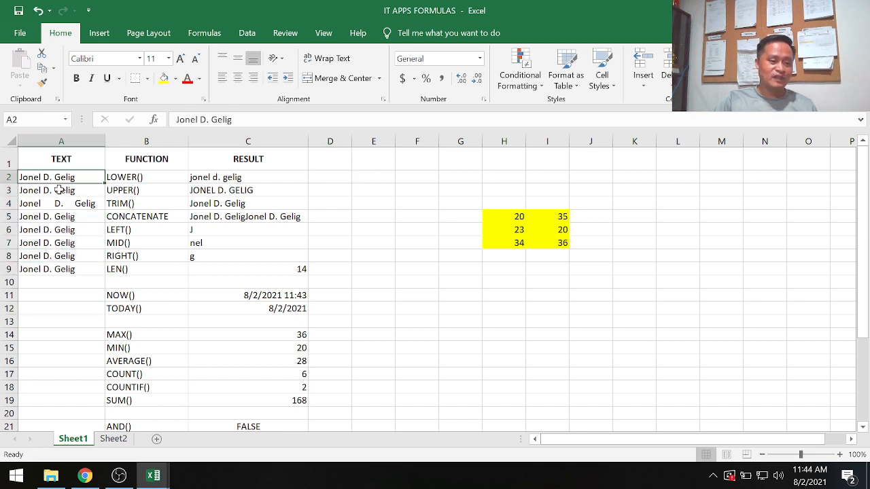
left_click(59, 190)
left_click(59, 204)
left_click(57, 217)
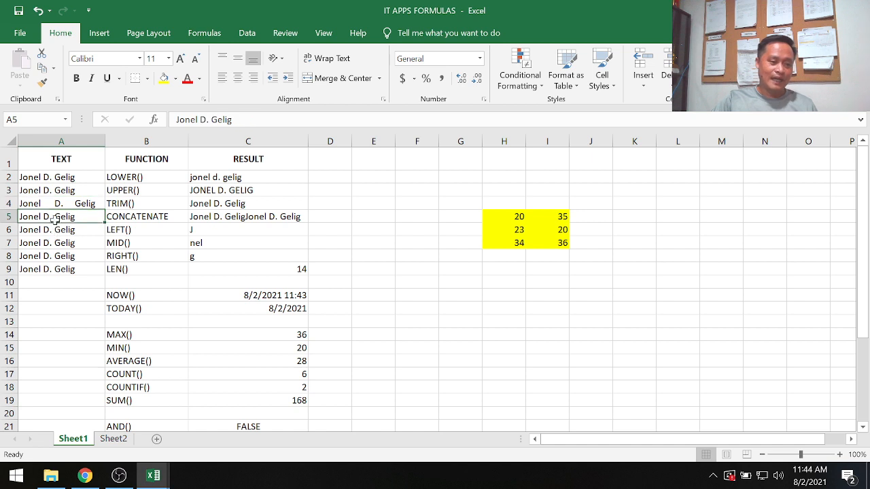
left_click(53, 204)
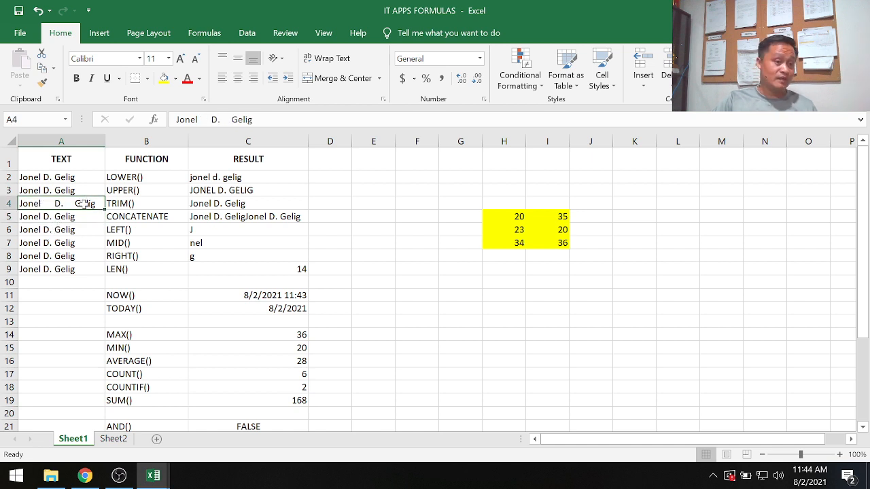
left_click(74, 231)
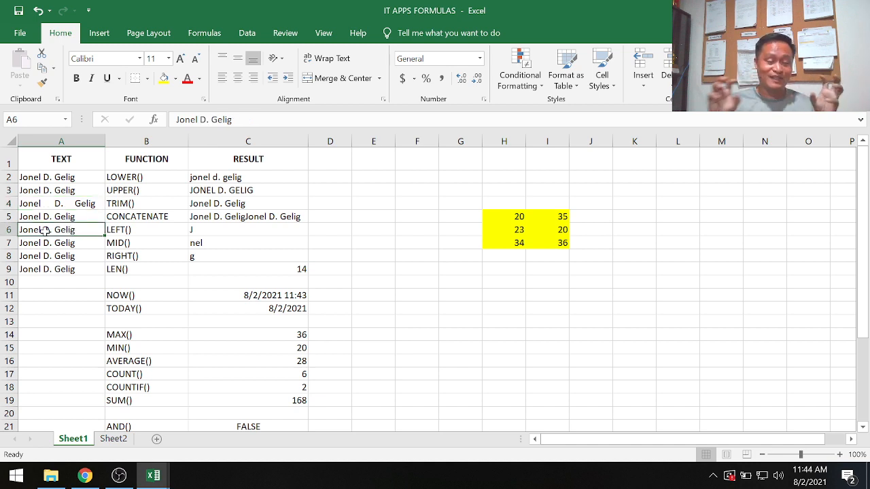
left_click(46, 177)
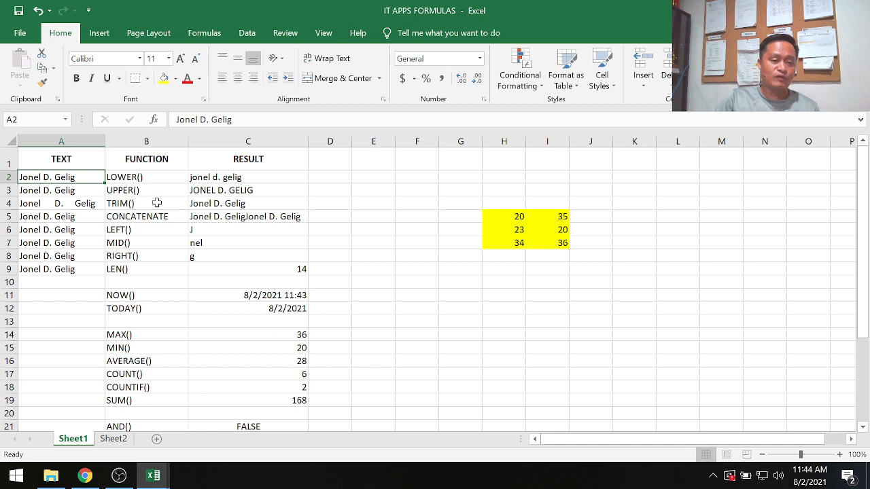
left_click(138, 178)
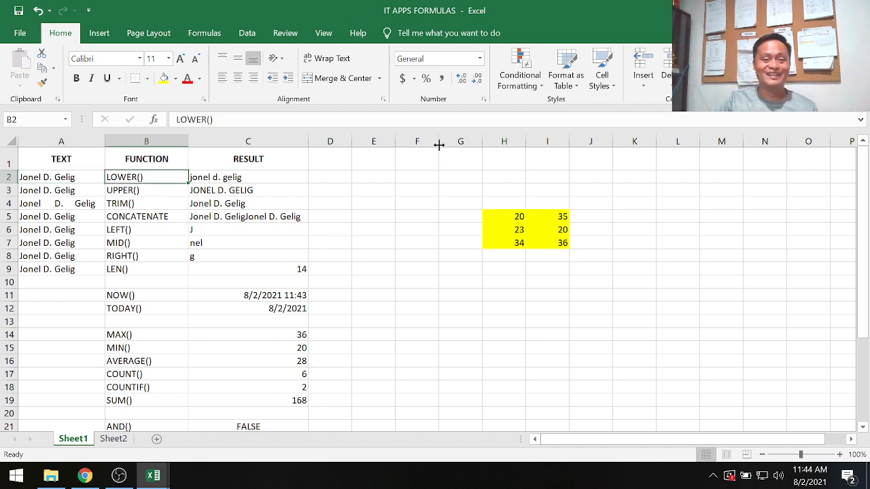
Widen column E and enter the formula =lower(A2) in cell E2.
left_click_drag(395, 142, 555, 164)
left_click(378, 174)
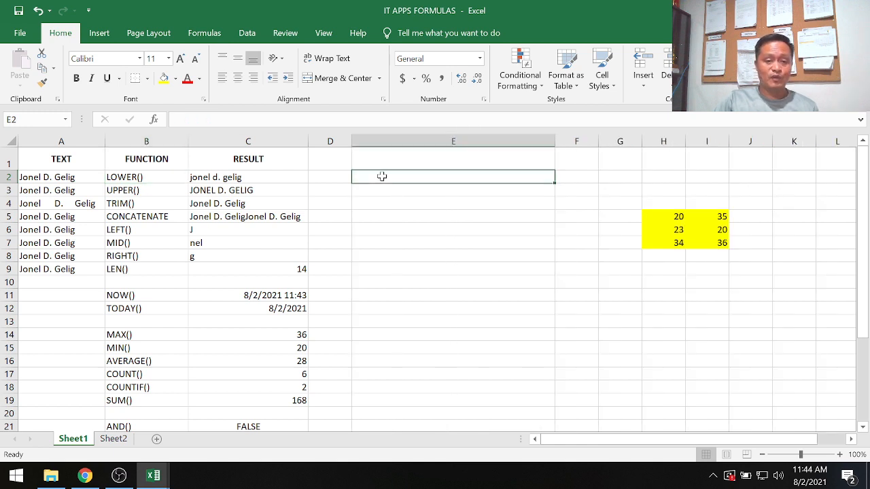
type("=")
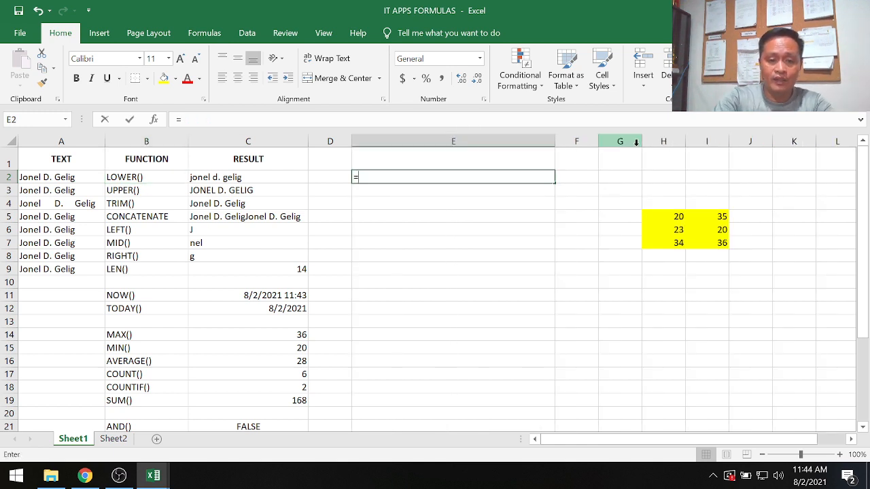
type("lower(")
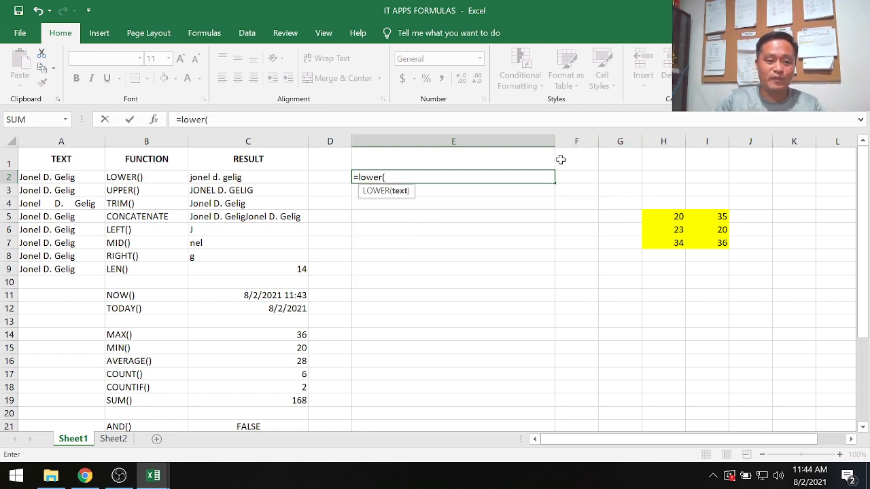
left_click(65, 178)
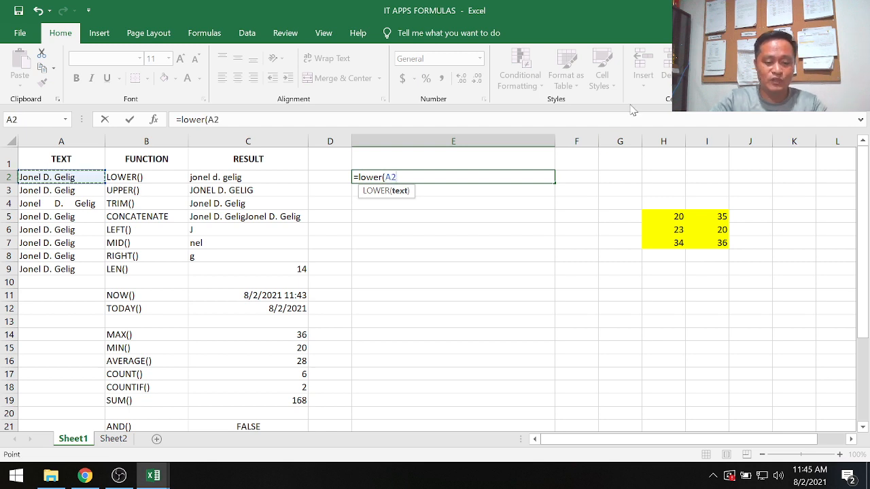
type(")")
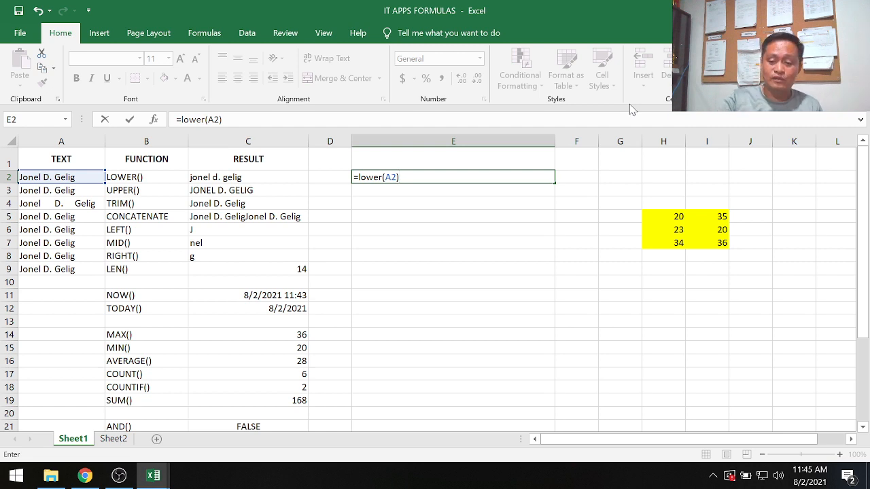
key("Return")
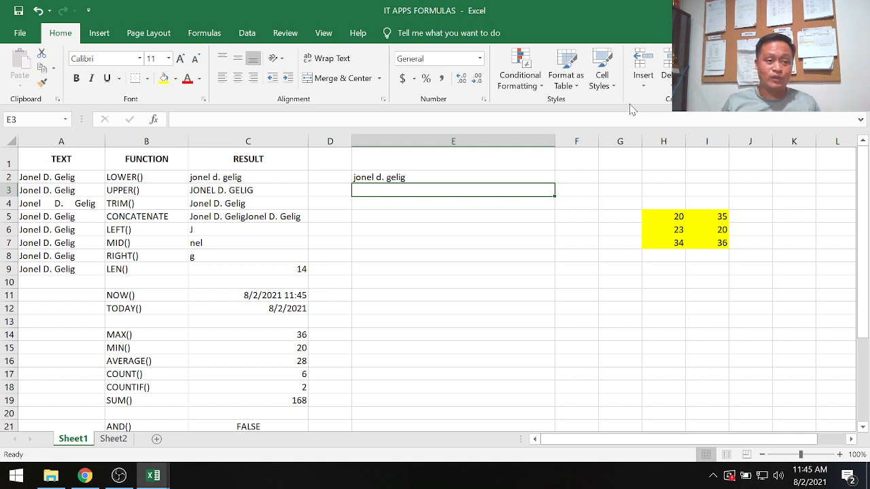
Enter the formula =upper(A3) in cell E3 to convert the text in A3 to uppercase.
type("=")
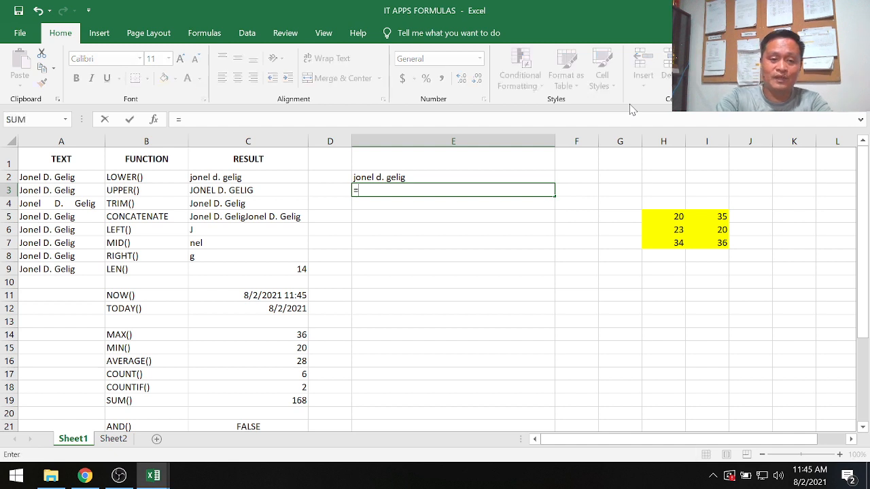
type("upp")
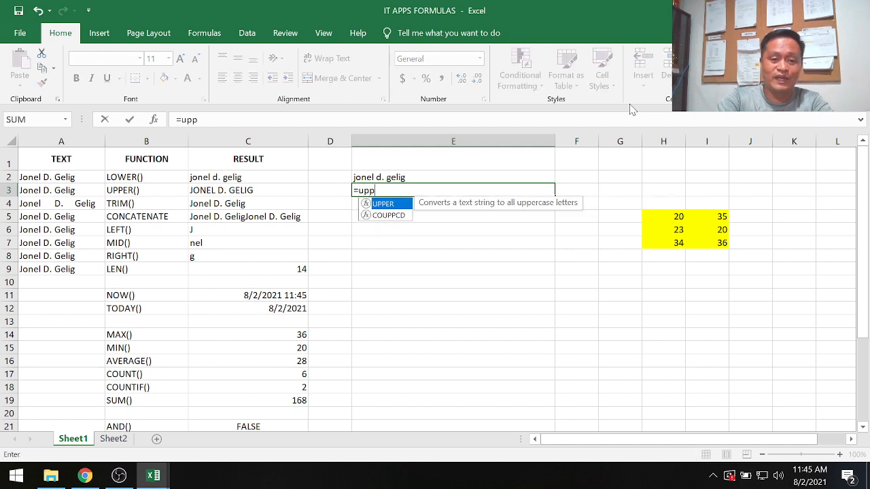
type("er(")
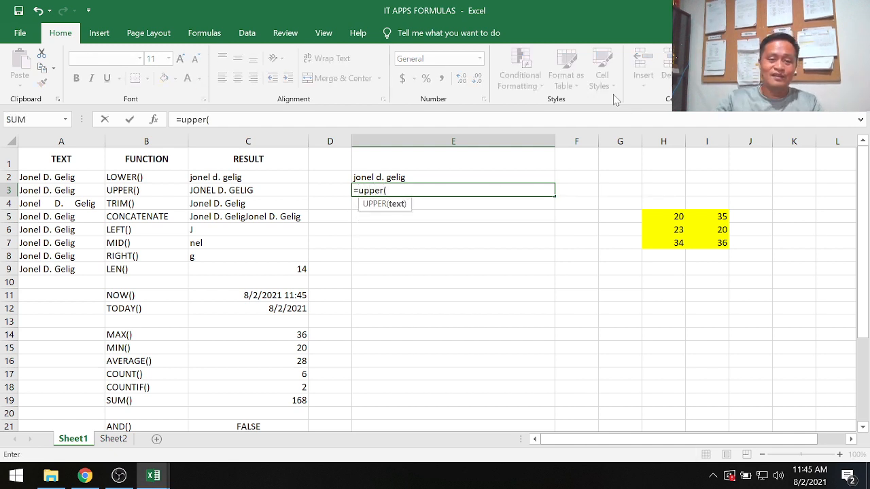
left_click(58, 191)
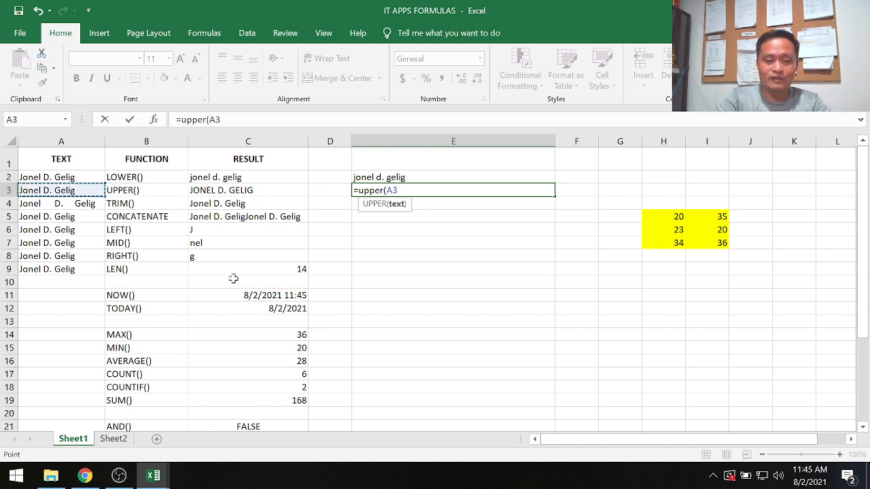
type(")")
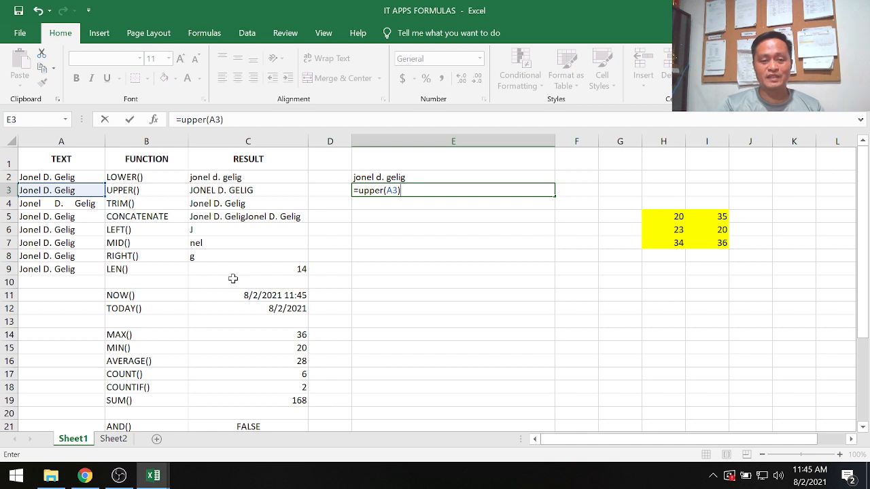
key("Return")
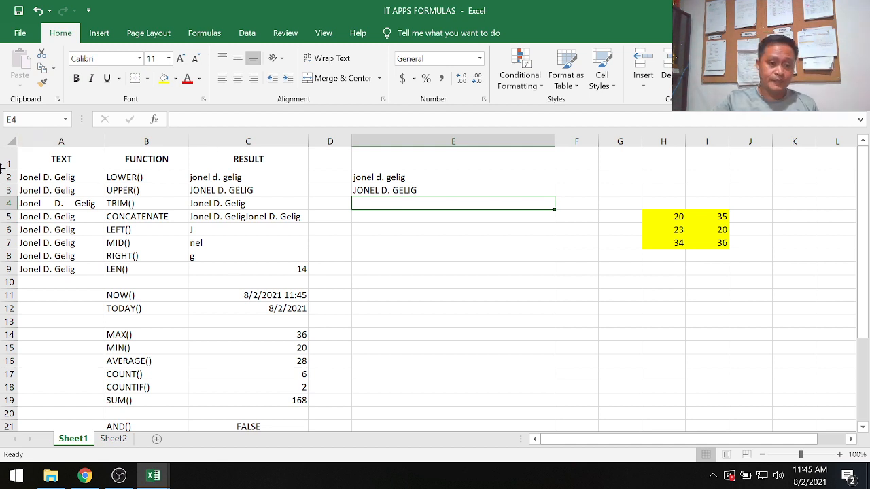
Enter the formula =trim(A4) in cell E4 to remove the extra spaces from the text in A4.
left_click(54, 204)
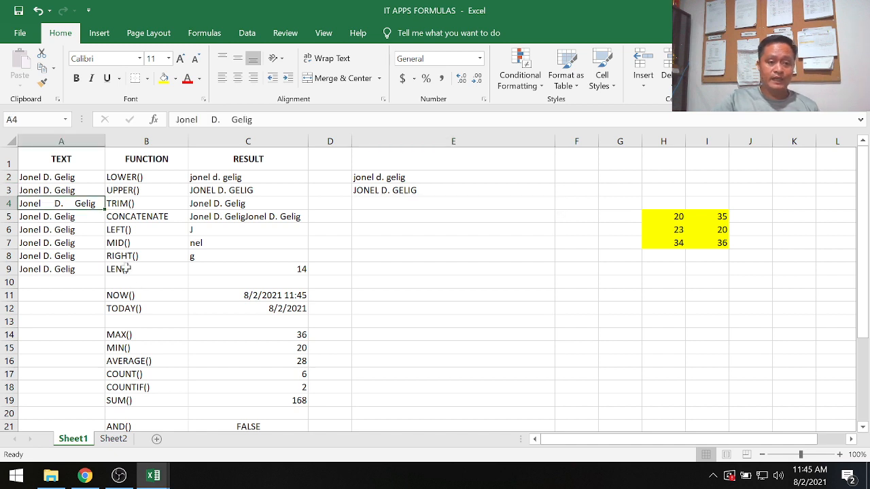
left_click(376, 203)
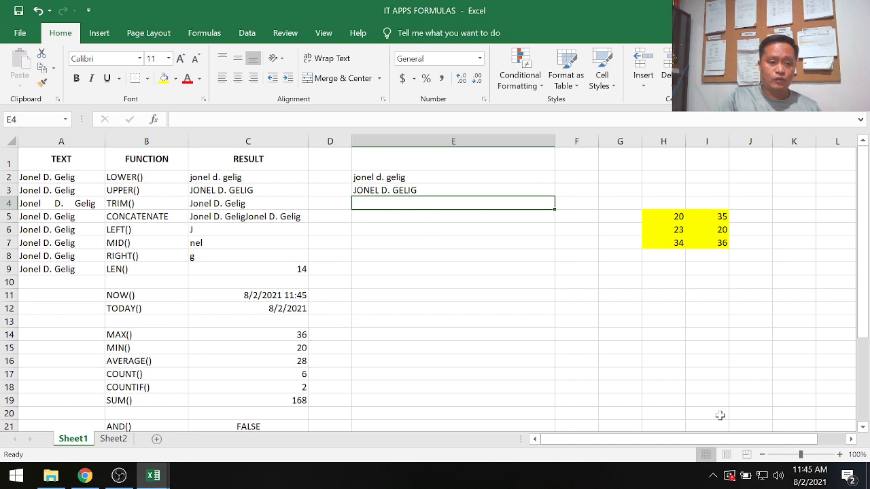
type("=")
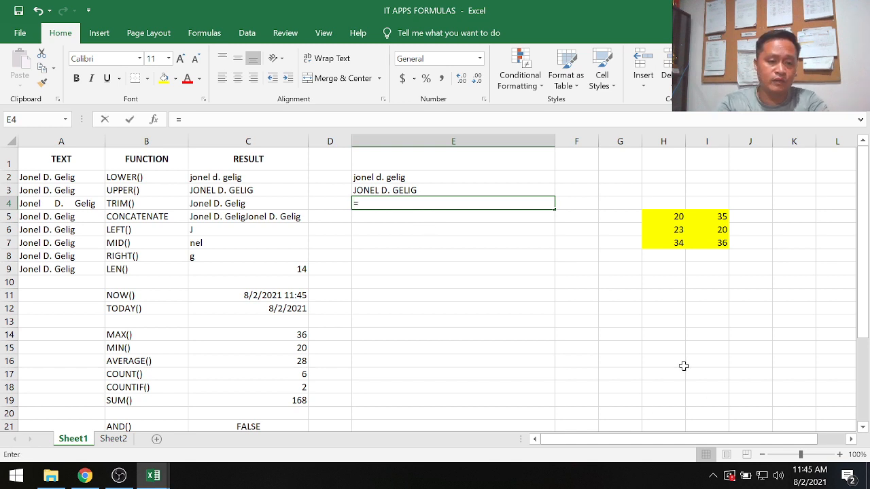
type("trim")
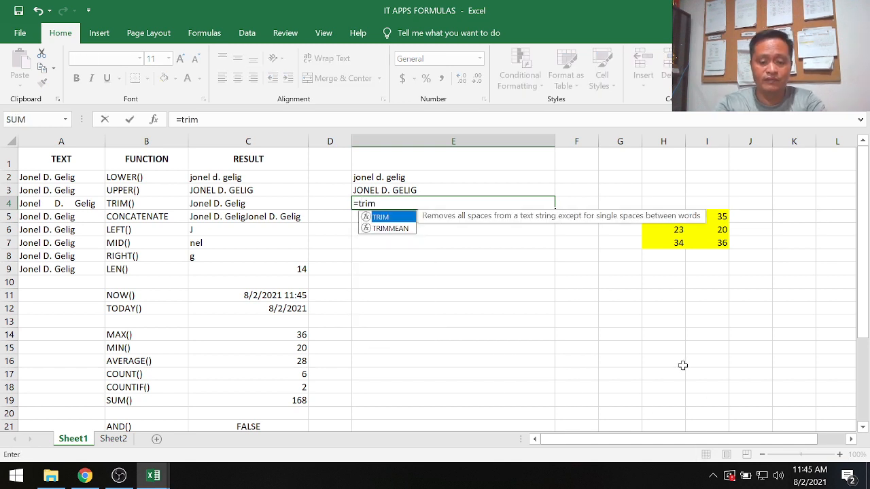
type("(")
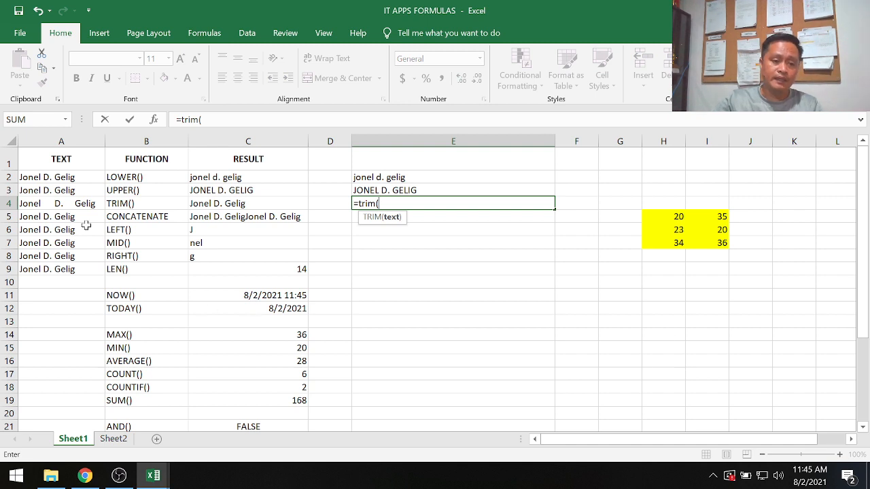
left_click(79, 206)
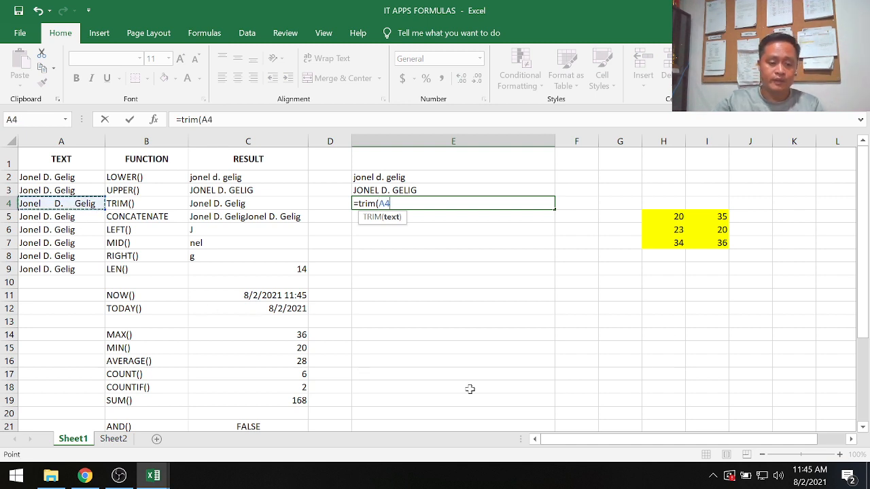
type(")")
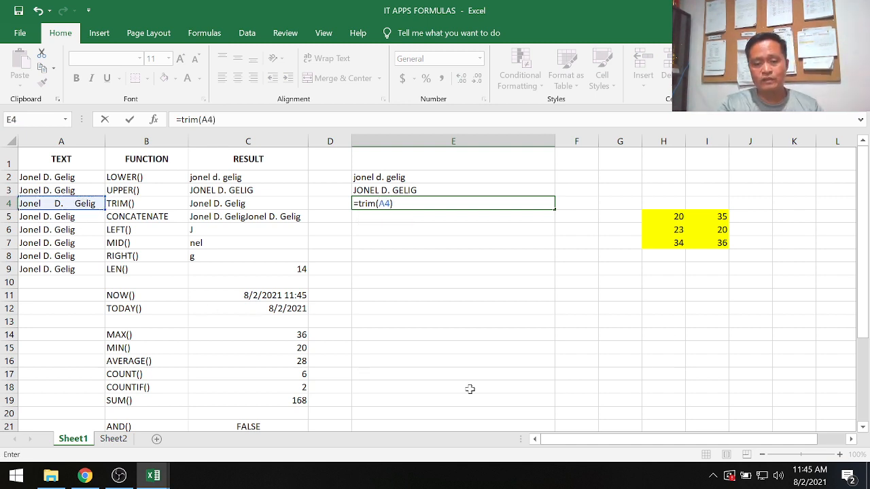
key("Return")
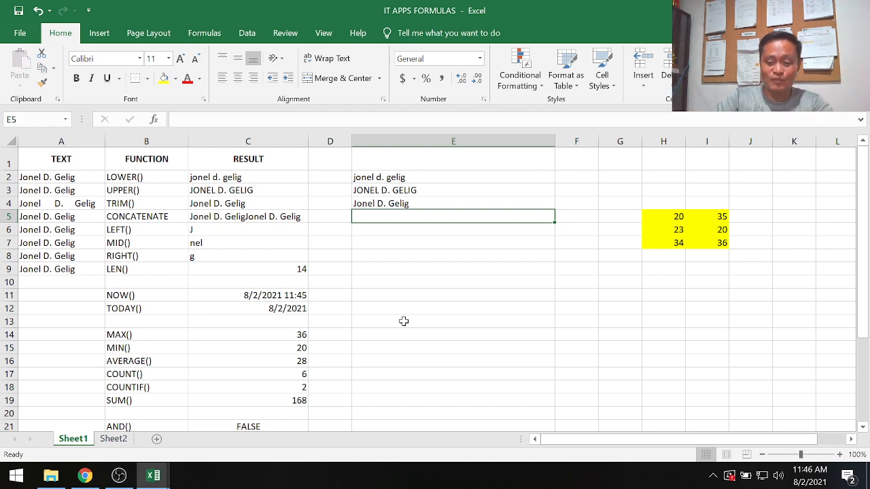
Enter the formula =concatenate(A2,A4) in cell E5 to join the texts of A2 and A4.
type("=co")
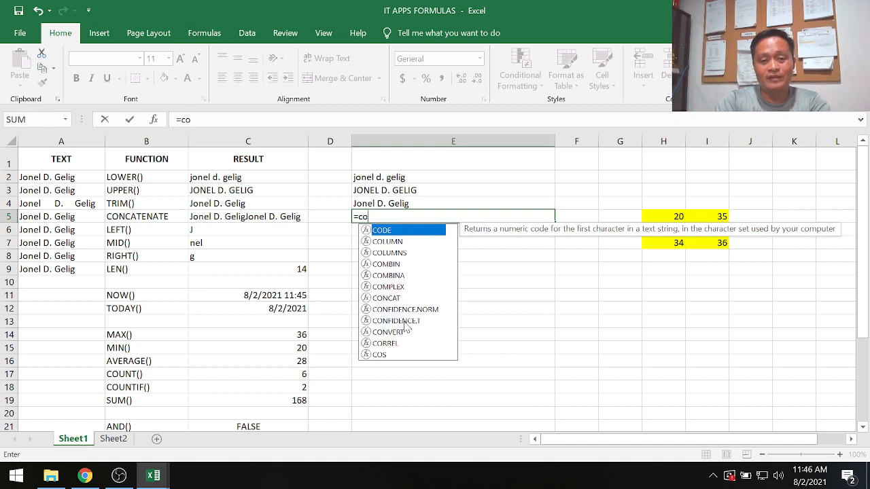
type("ncatenta")
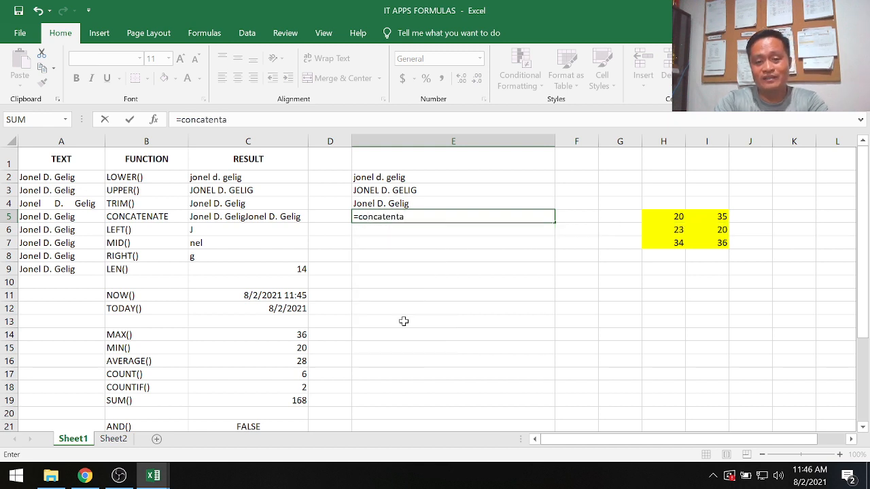
key("BackSpace")
key("BackSpace")
type("ate(")
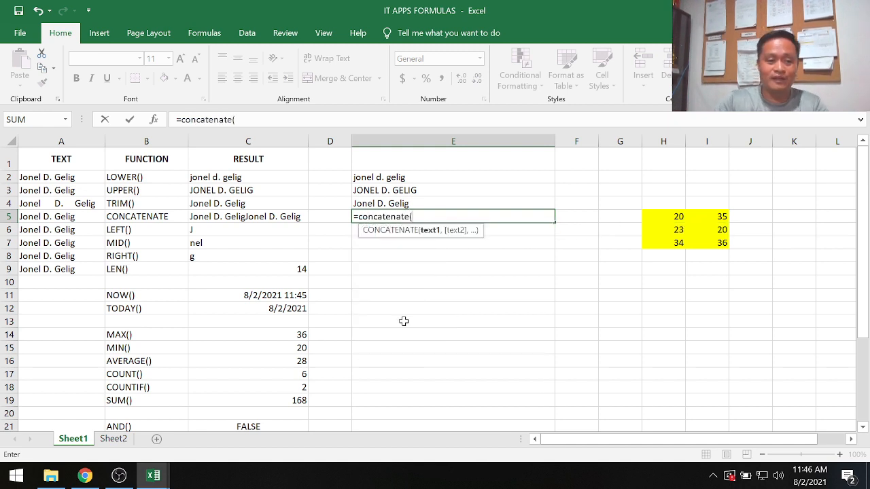
left_click(57, 177)
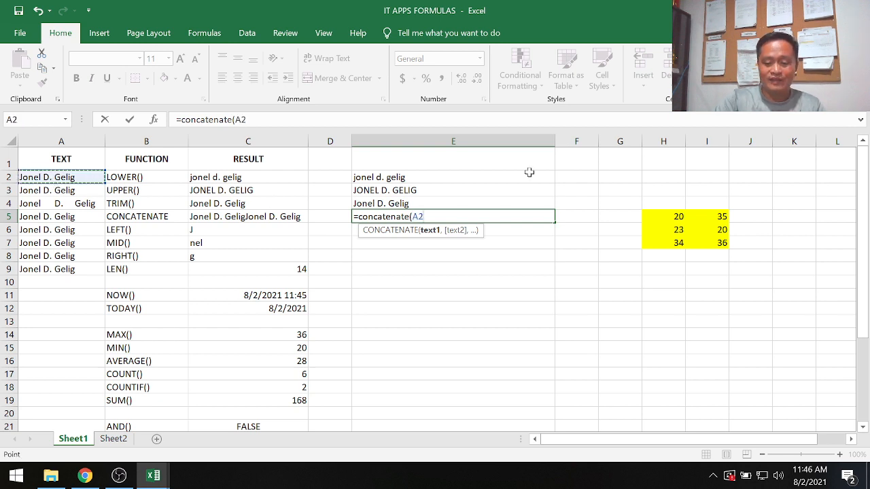
type(",")
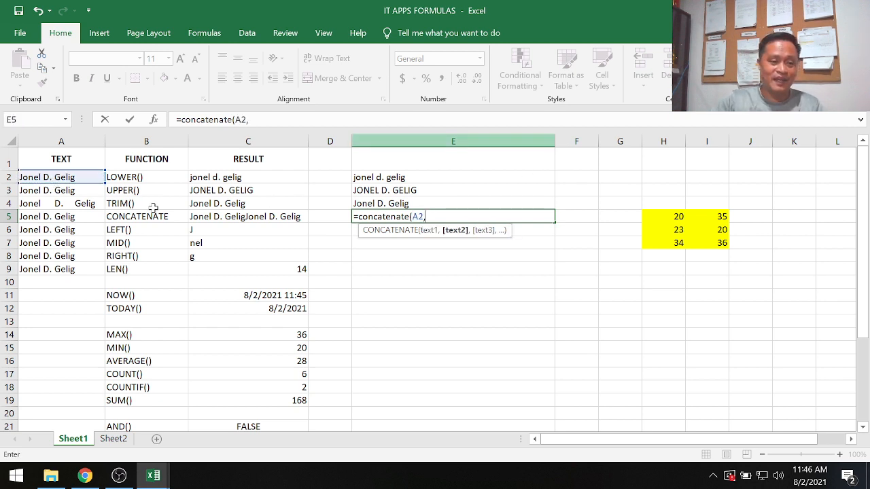
left_click(81, 203)
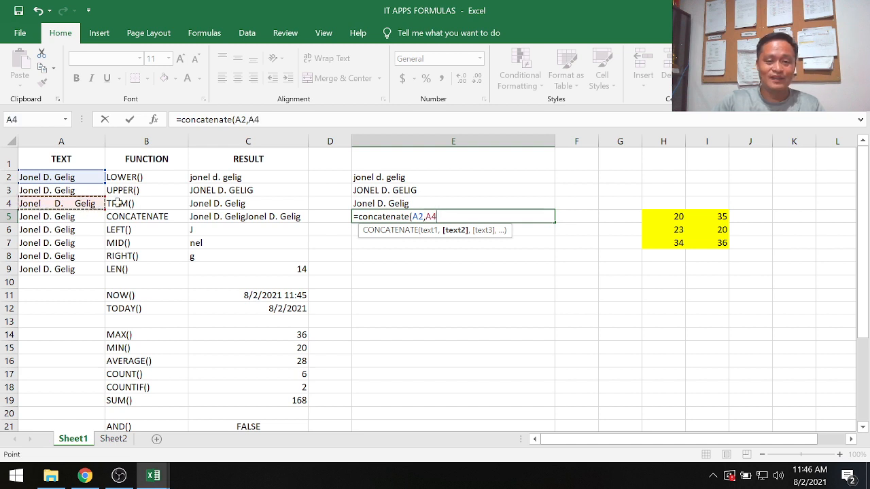
type(")")
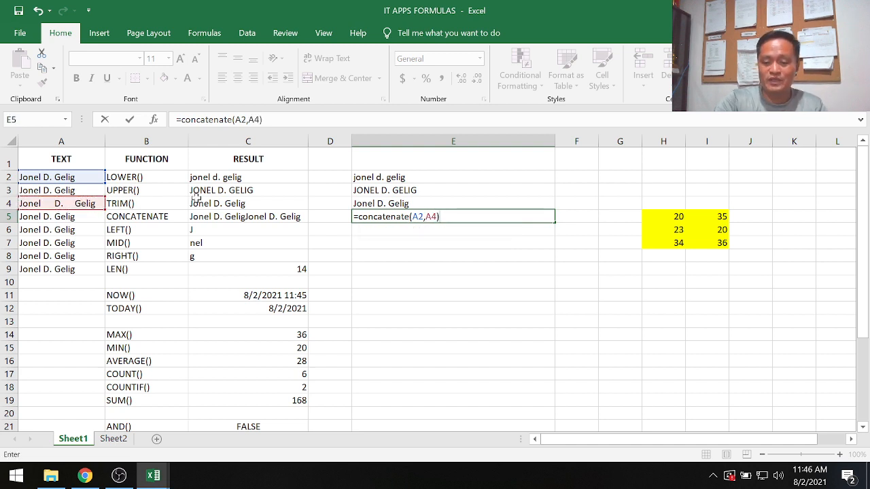
key("Return")
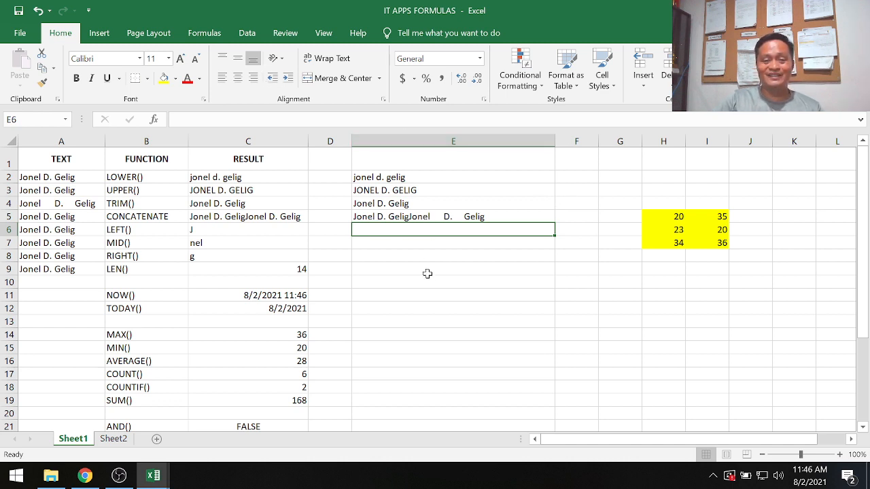
left_click(427, 217)
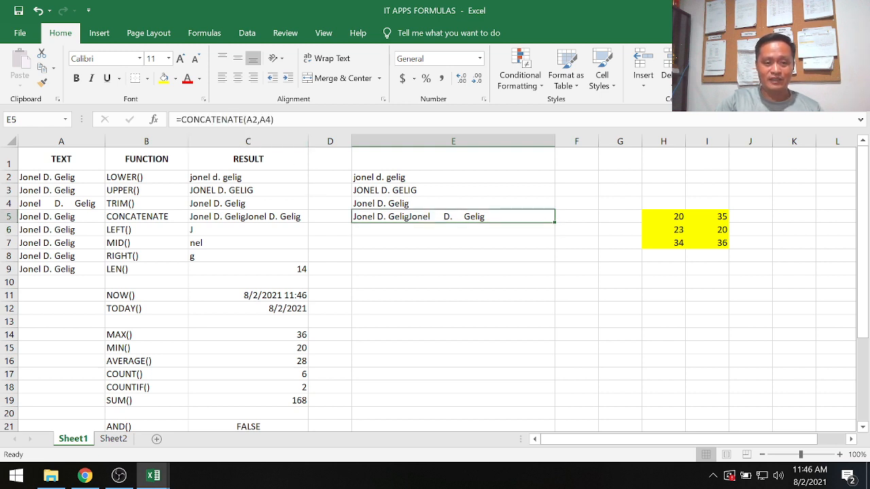
key("F2")
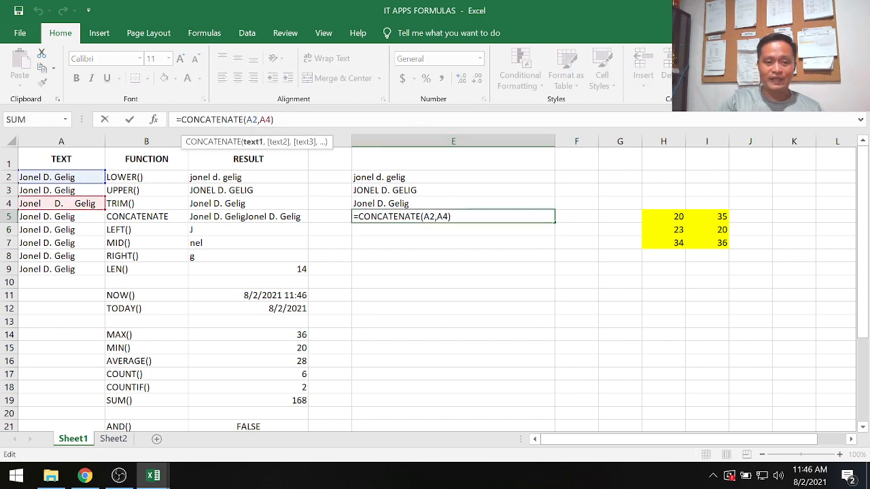
key("Right")
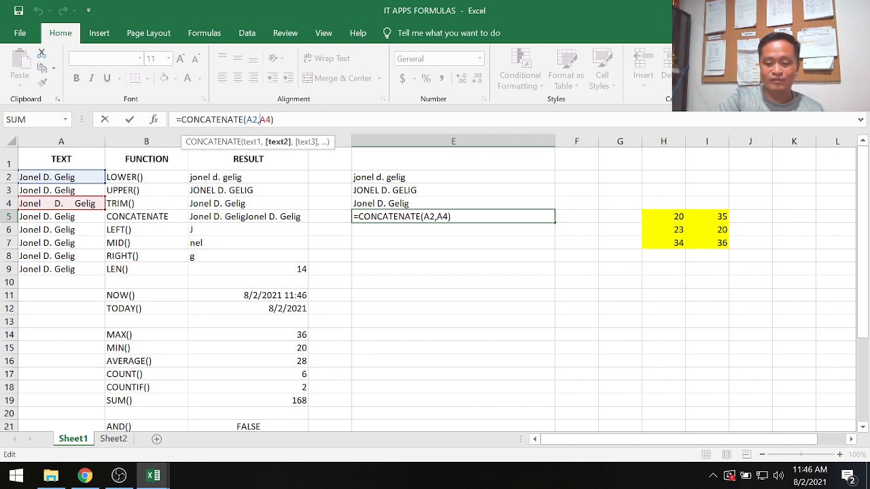
type("\"")
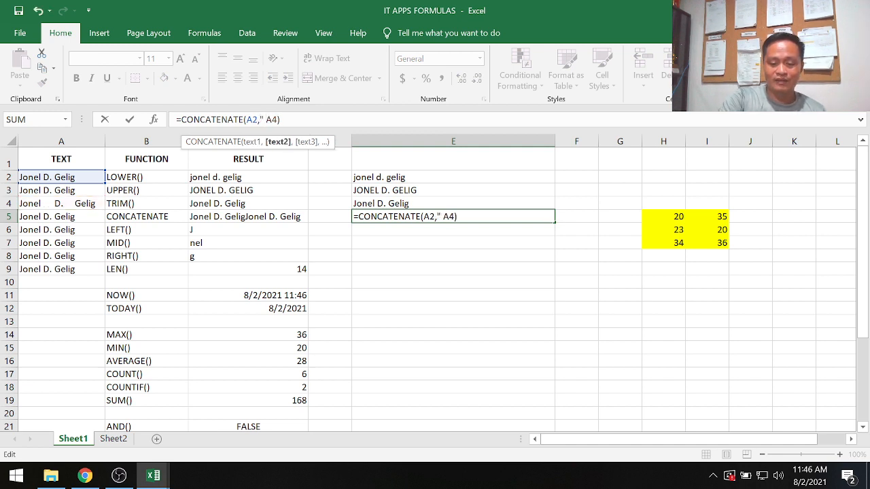
type(" \",")
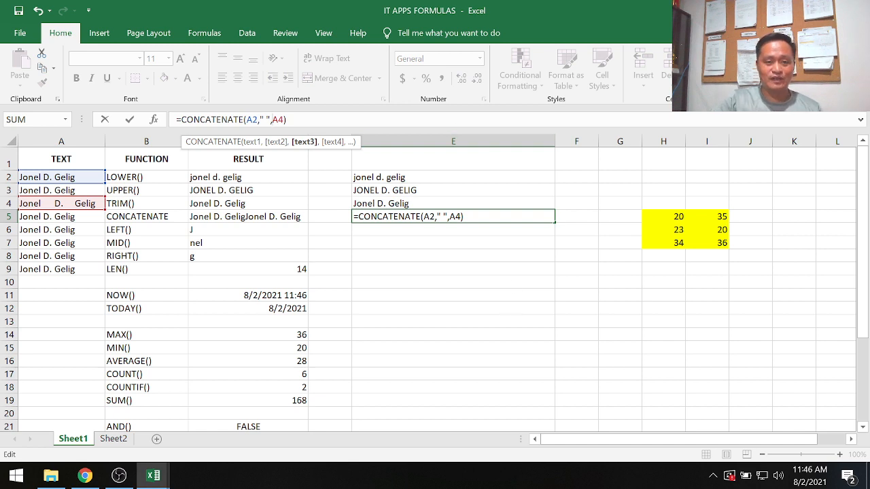
left_click_drag(259, 120, 270, 120)
left_click(424, 248)
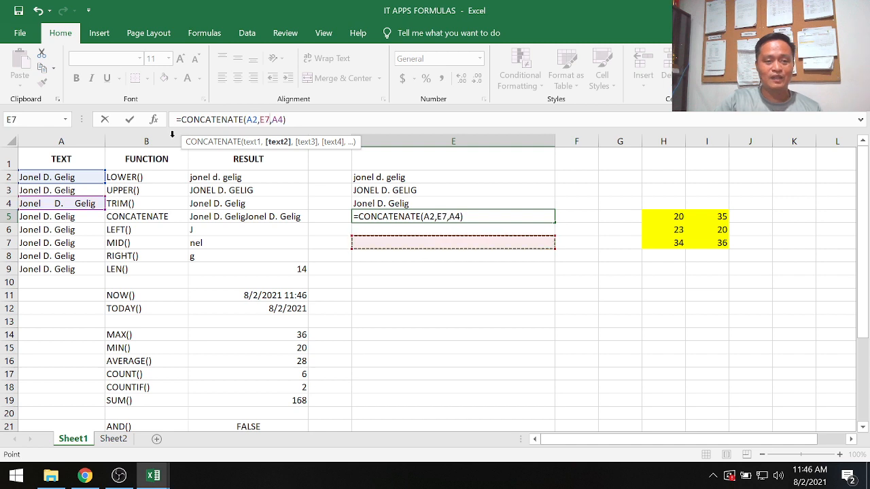
key("Escape")
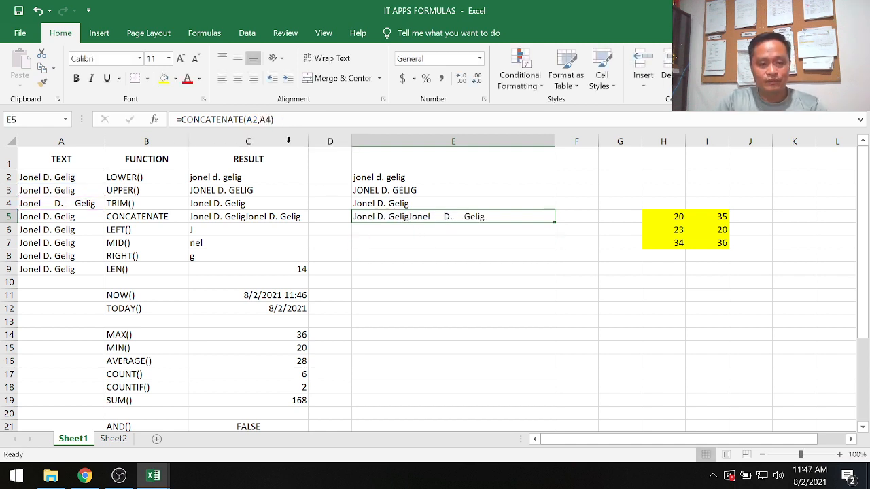
Insert a quoted space " " as an argument between A2 and A4 in the CONCATENATE formula in E5.
left_click(261, 119)
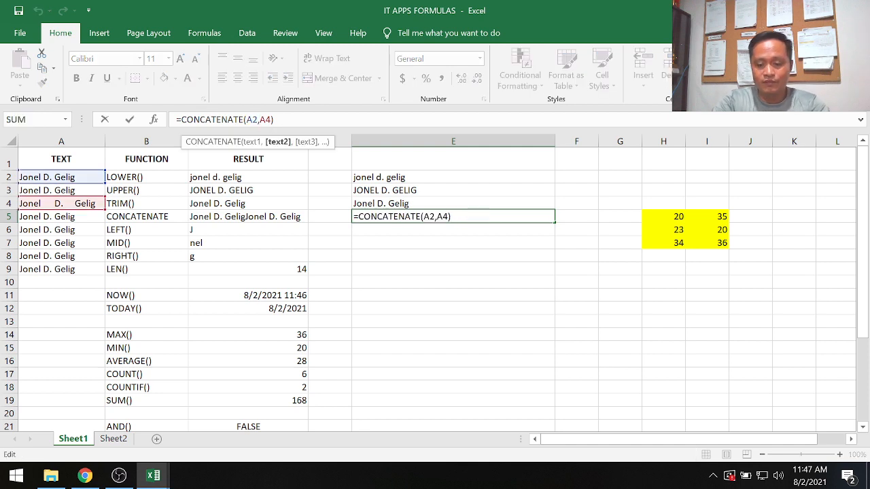
type("\" \"")
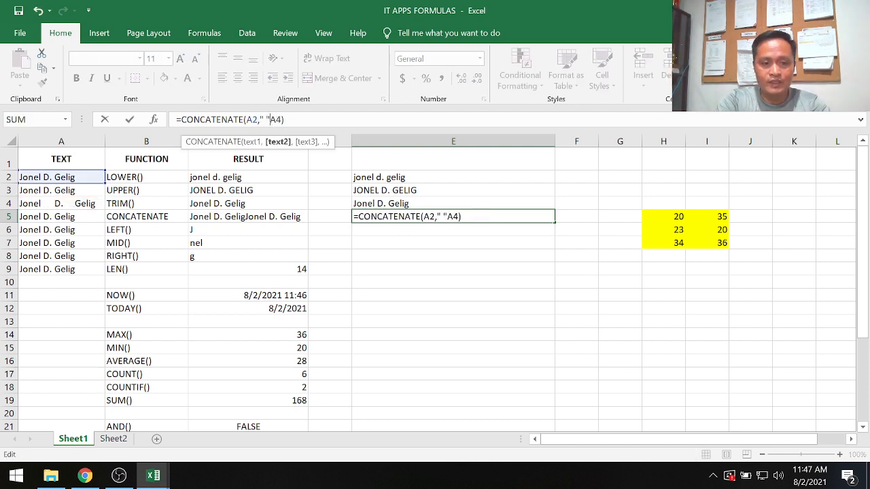
type(",")
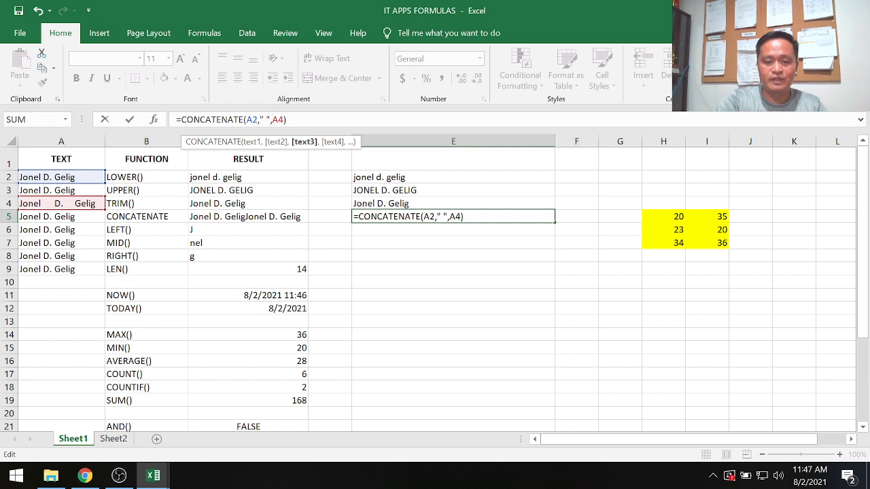
key("Return")
left_click(473, 307)
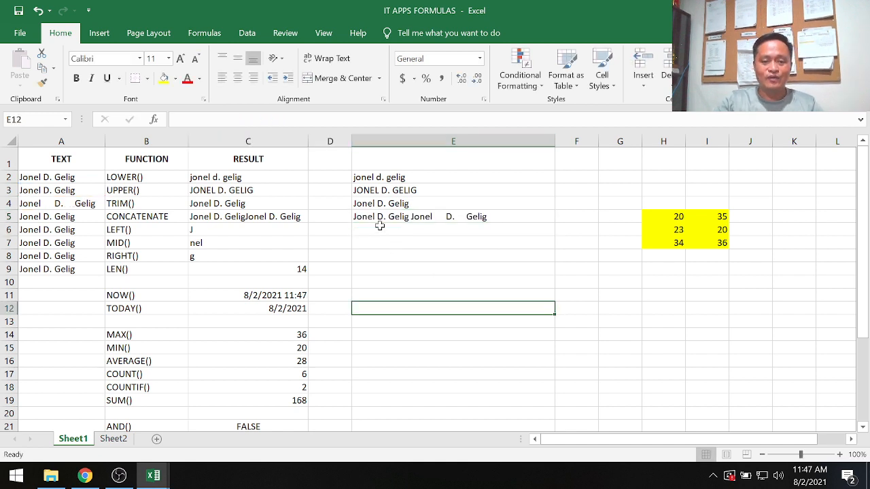
Enter the formula =left(A6) in cell E6 to extract the first character of the text in A6.
left_click(377, 216)
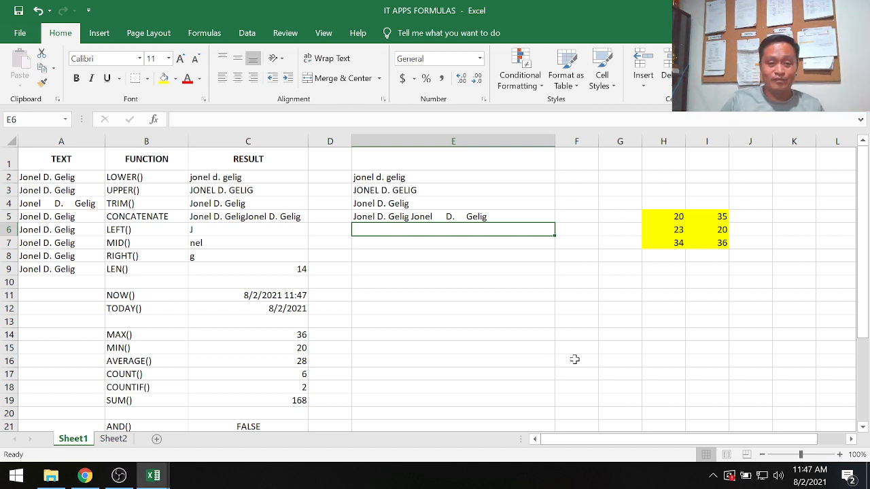
type("=")
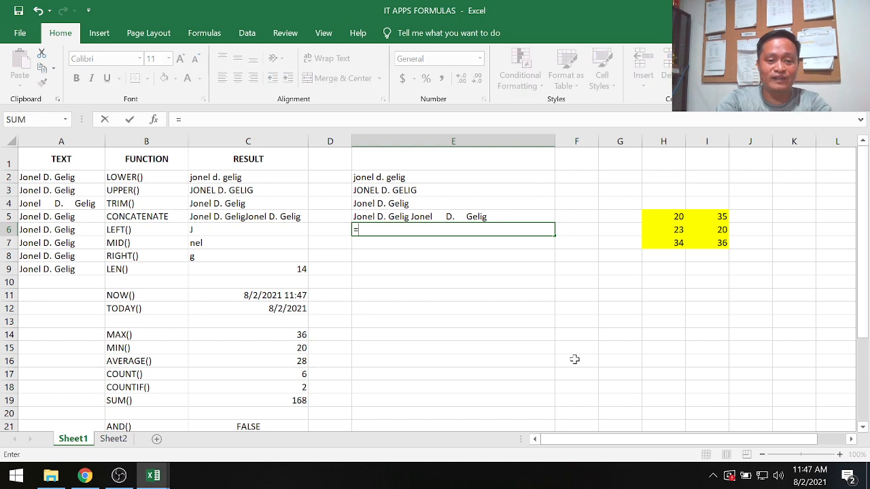
type("left(")
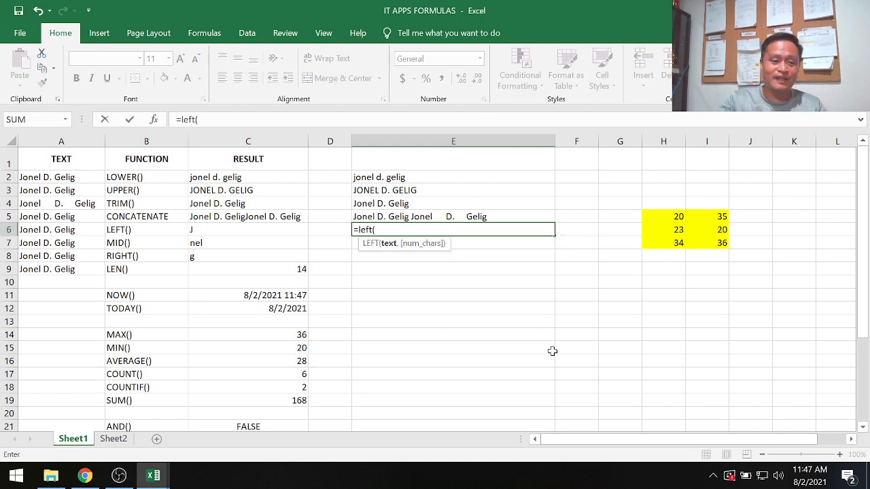
left_click(63, 229)
type(")")
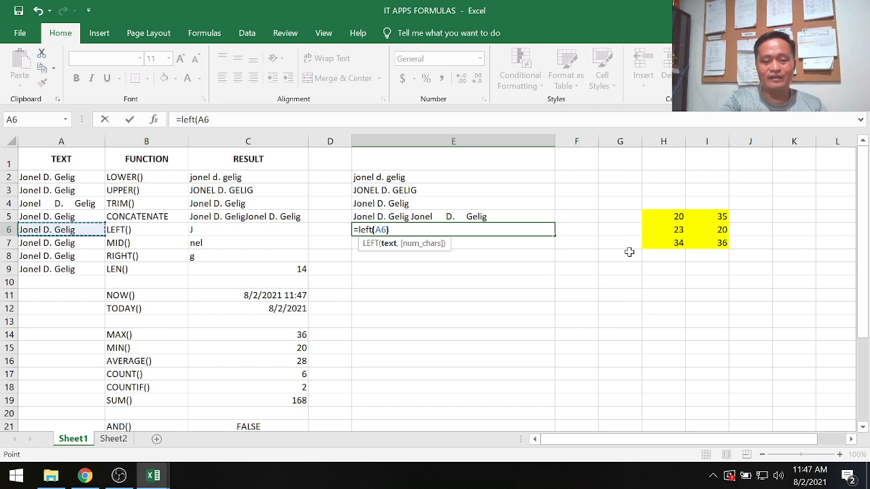
key("Return")
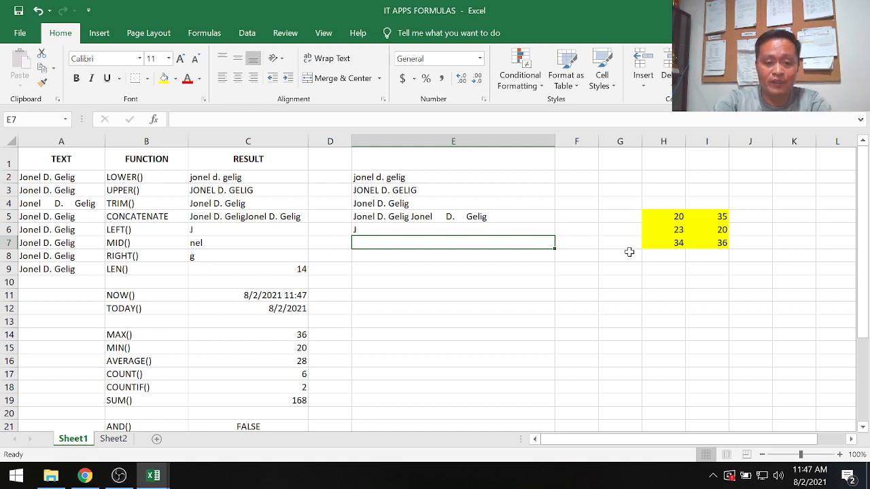
Enter the formula =mid(A7,5,3) in cell E7 to extract three characters of A7 starting from the fifth.
type("=mid(")
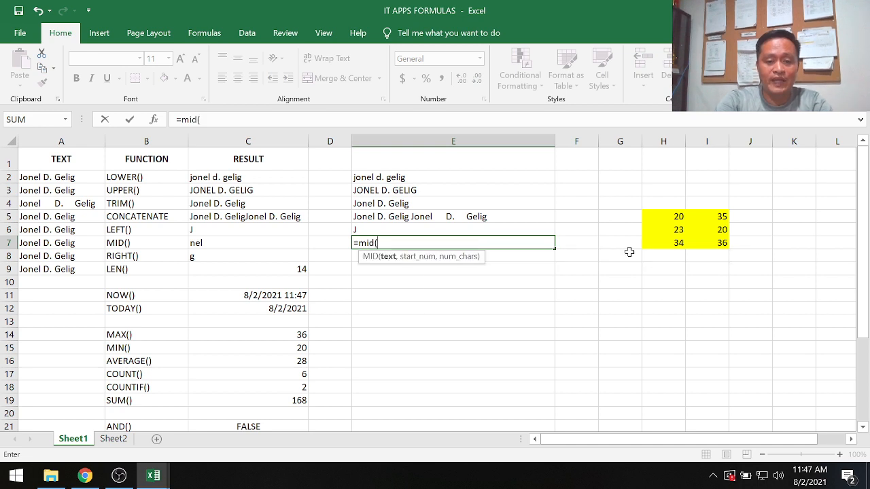
left_click(67, 241)
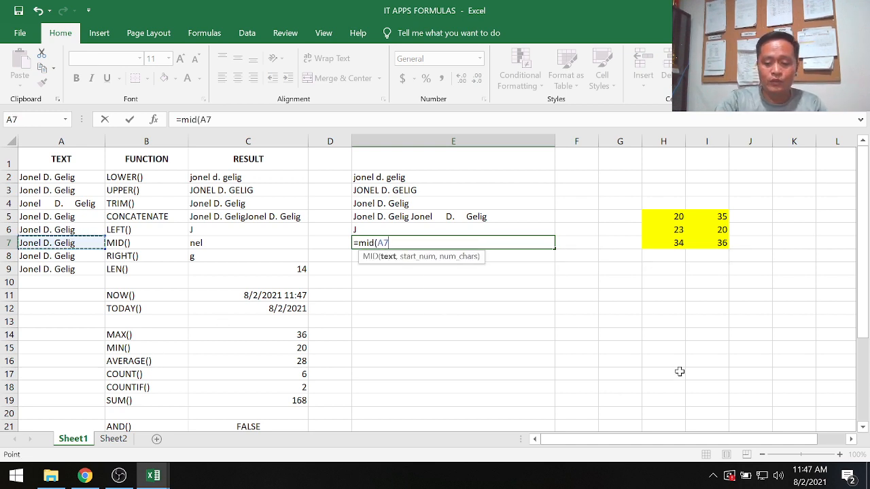
type(",")
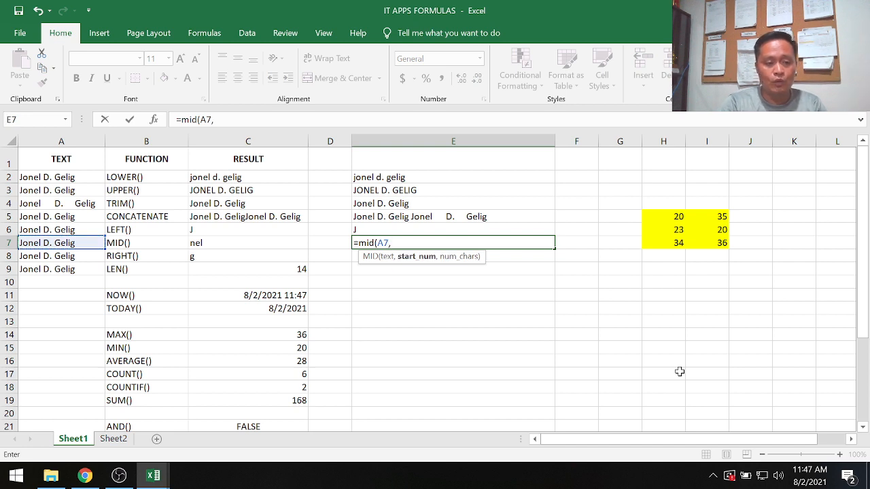
type("5")
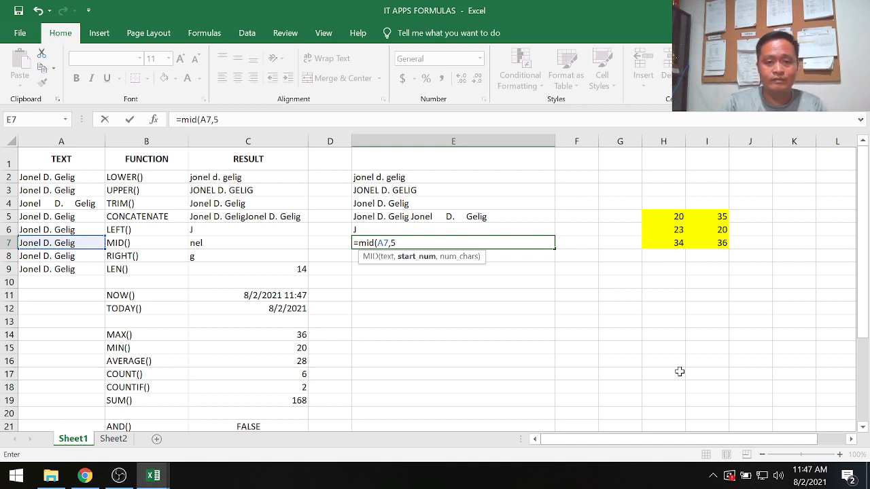
type(",")
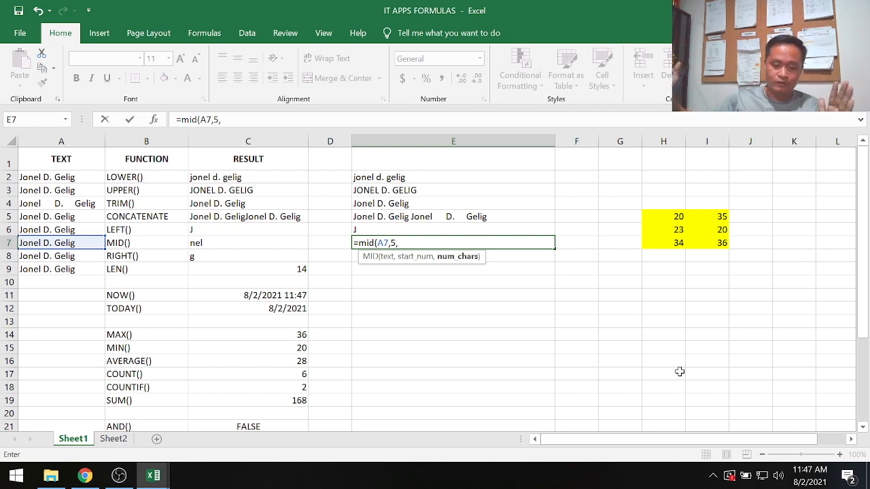
type("3")
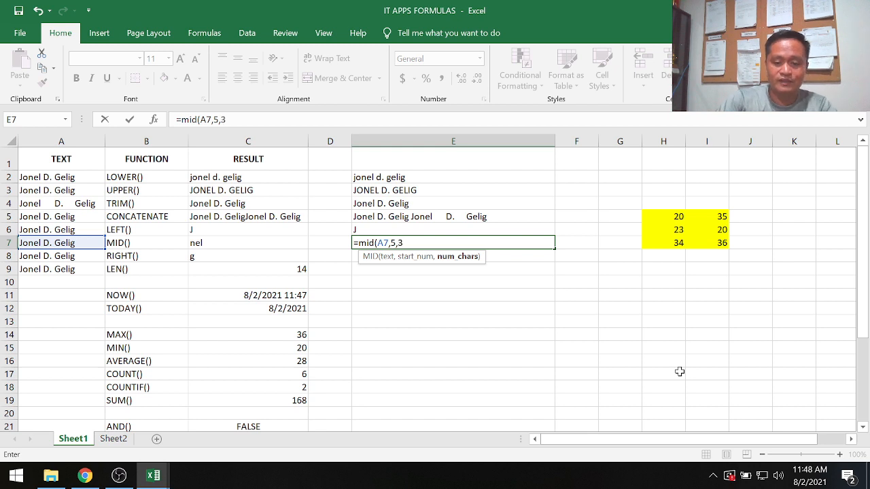
type(")")
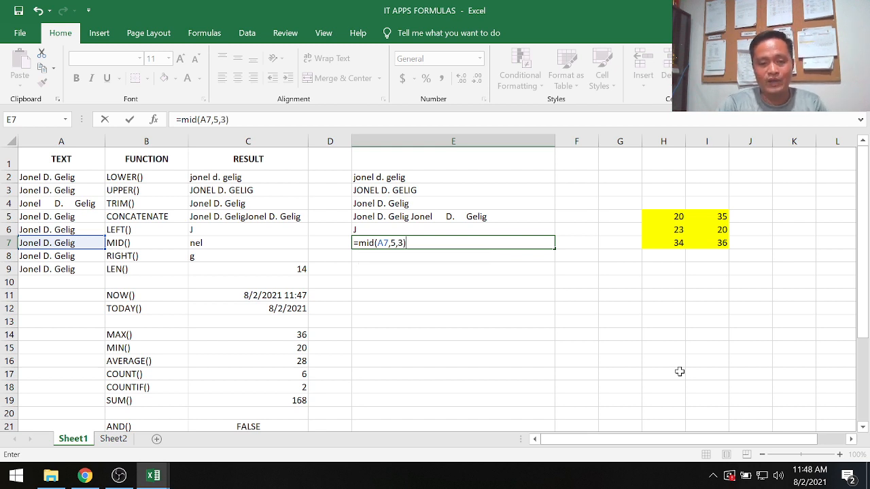
key("Return")
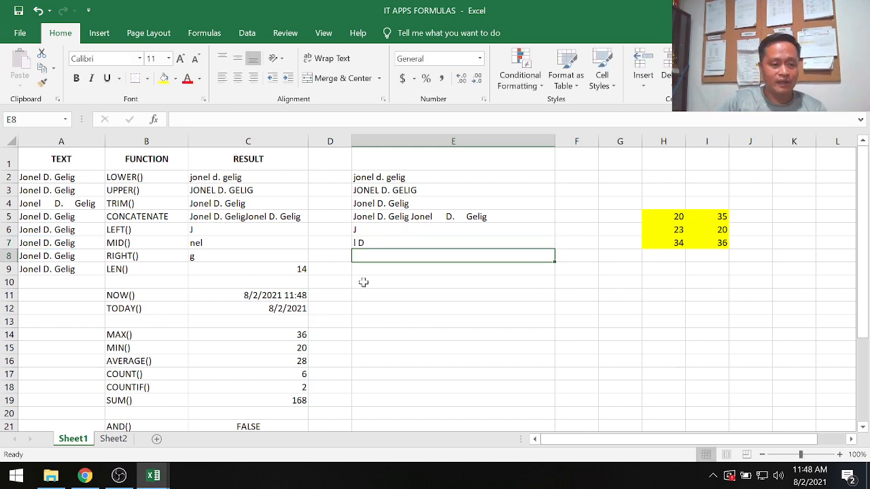
Change the start position in the MID formula in E7 to 7.
left_click(371, 242)
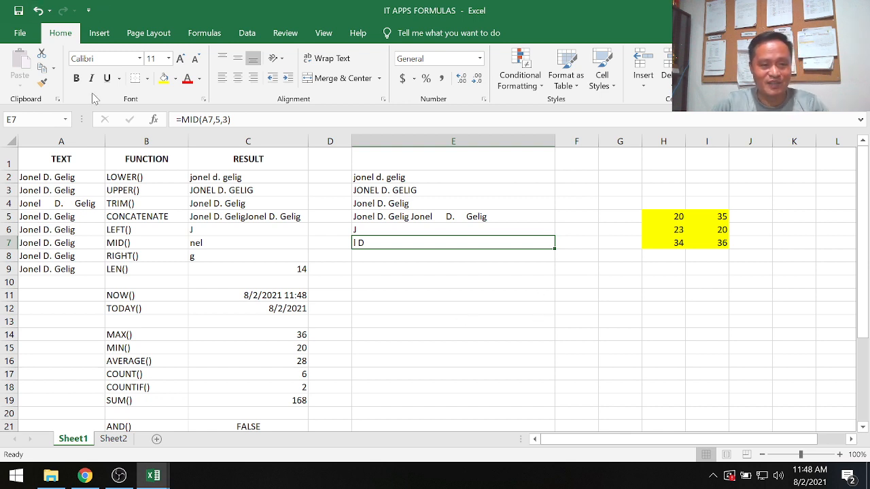
left_click(231, 120)
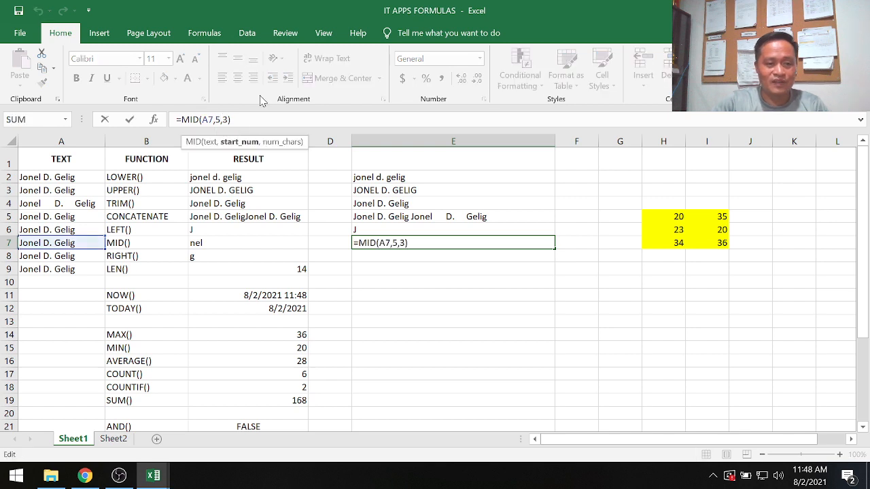
key("BackSpace")
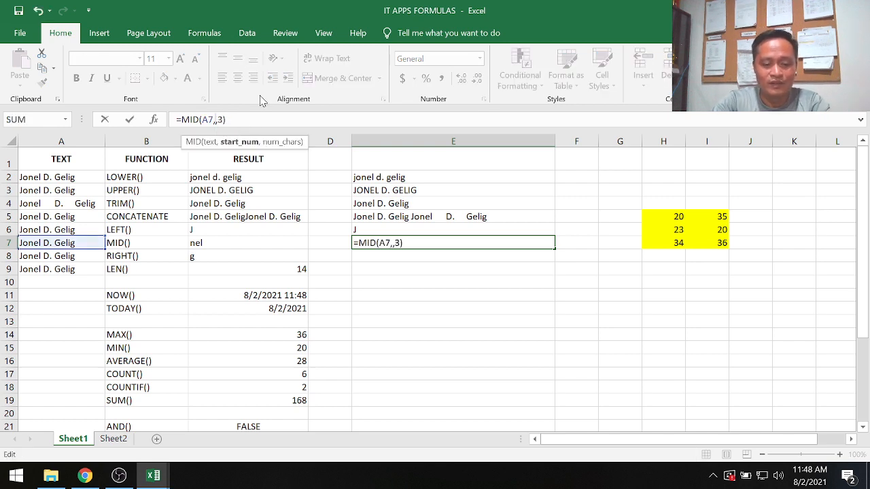
type("7")
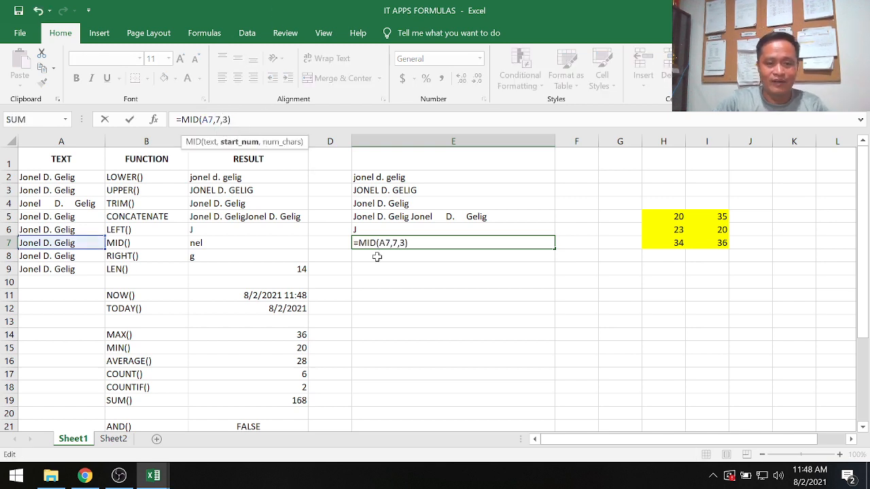
key("Return")
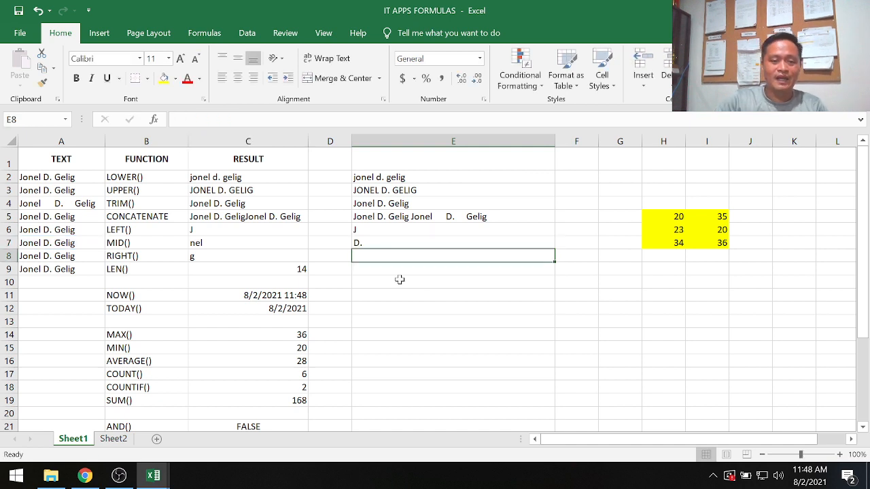
Set the number of characters in the MID formula in E7 to 5.
left_click(373, 245)
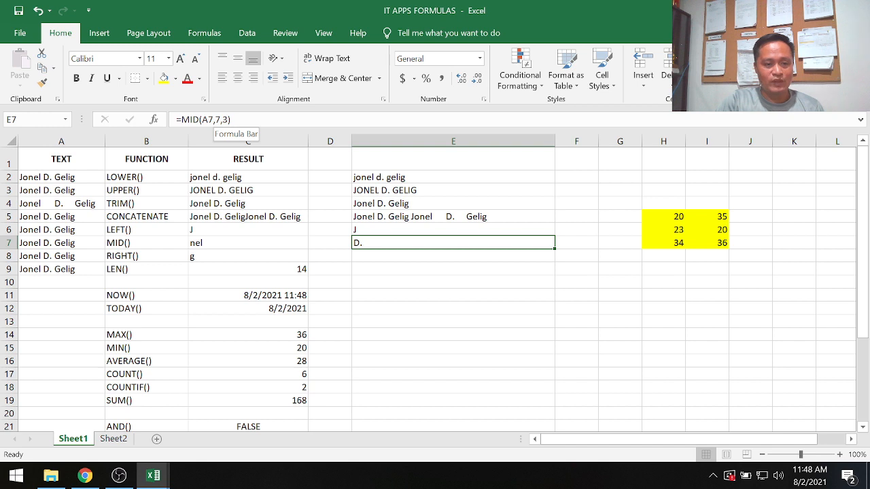
left_click(231, 120)
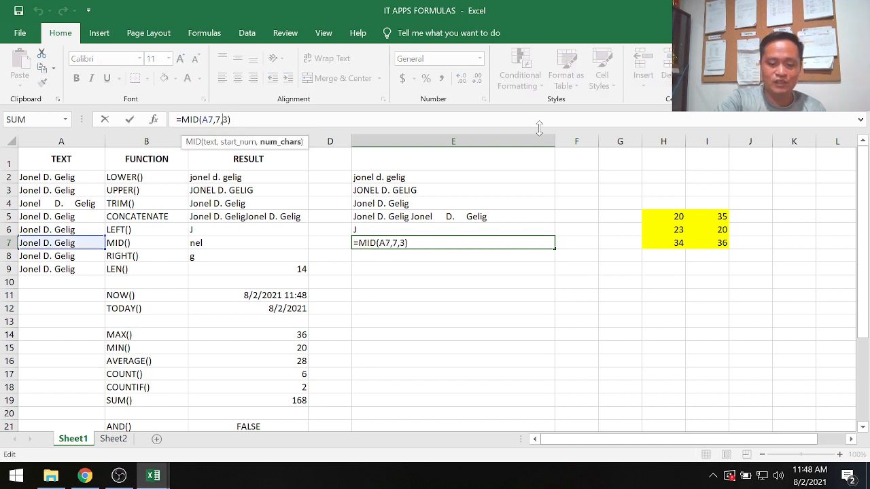
key("BackSpace")
type("5")
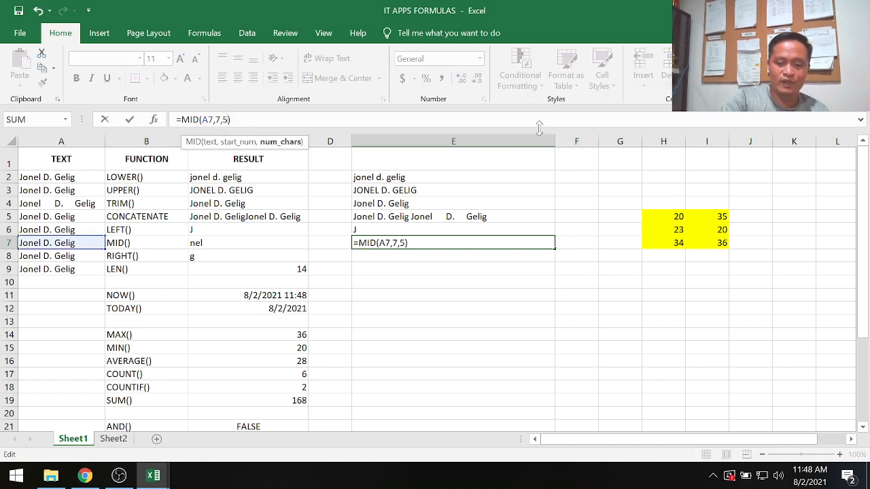
key("Return")
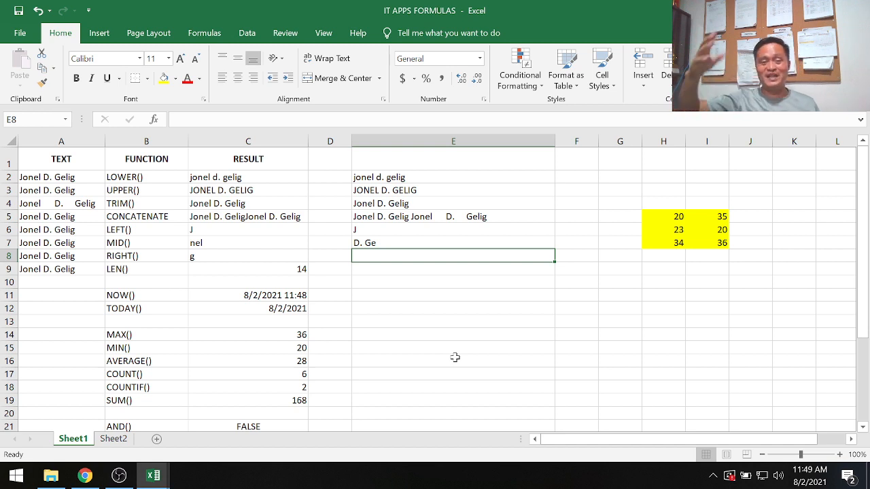
Enter the formula =right(A8) in cell E8 to extract the last character of the text in A8.
type("=r")
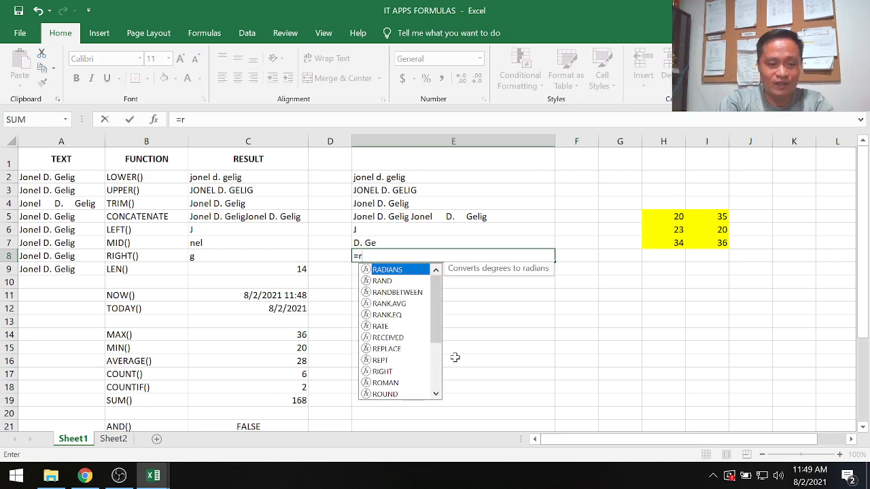
type("ight(")
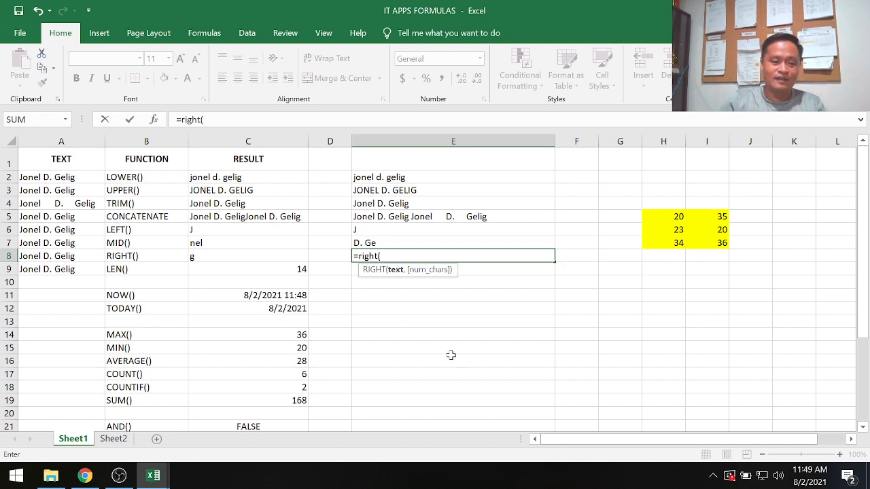
left_click(49, 257)
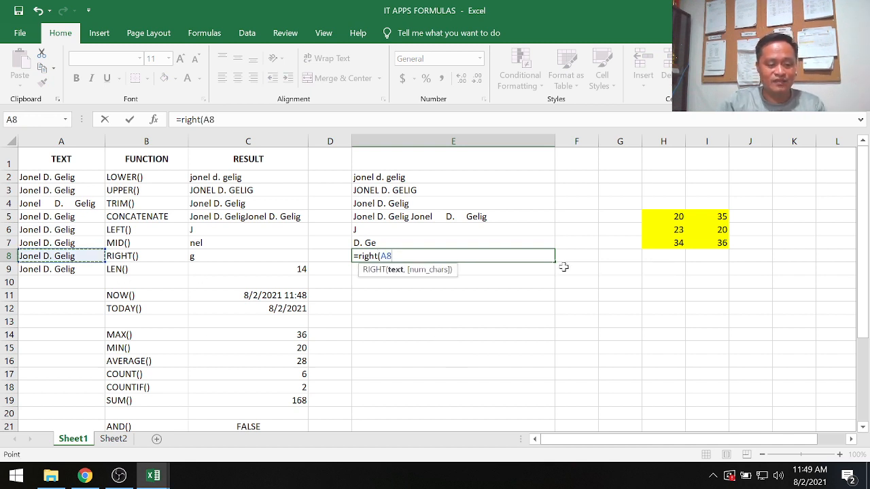
type(")")
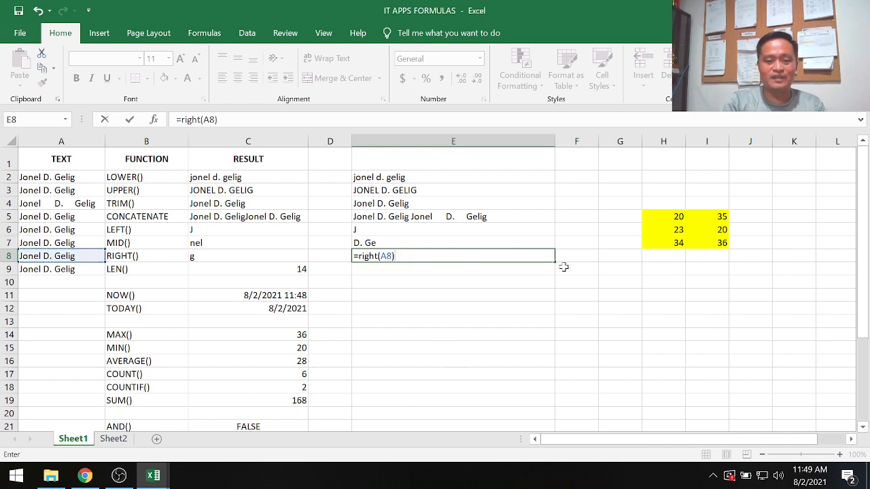
key("Return")
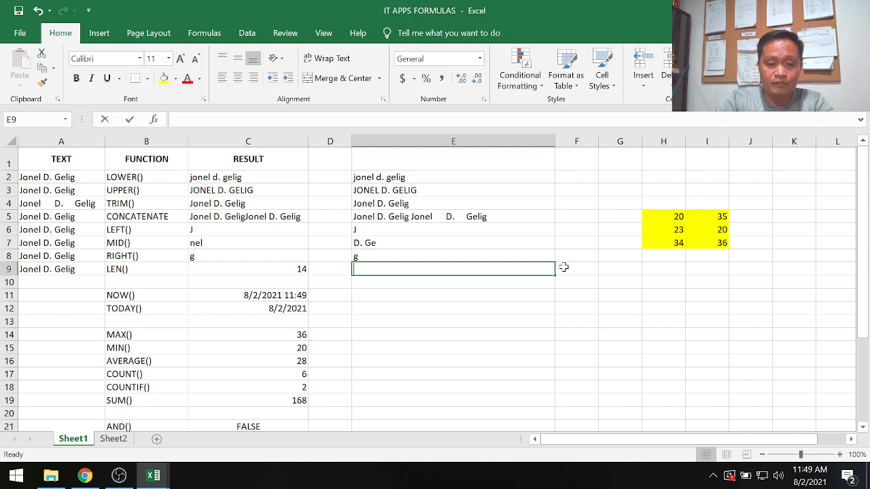
Enter the formula =len(A9) in cell E9 to count the characters of the text in A9.
type("=len(")
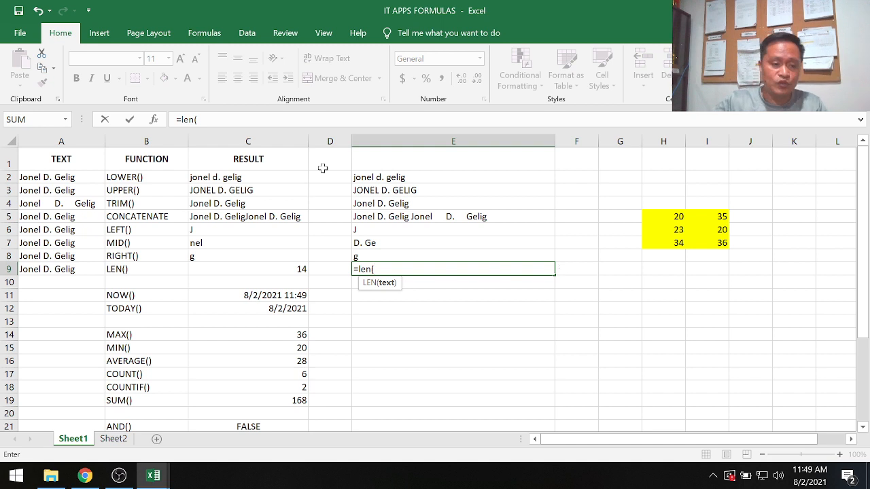
left_click(65, 271)
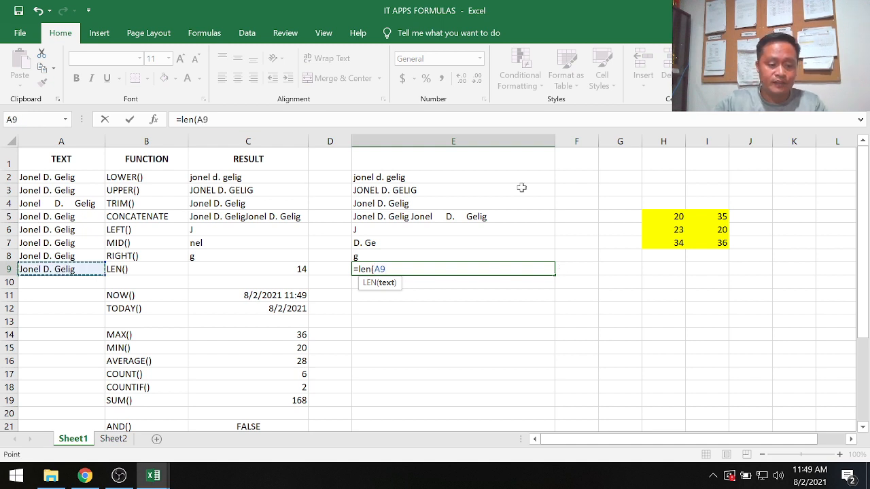
type(")")
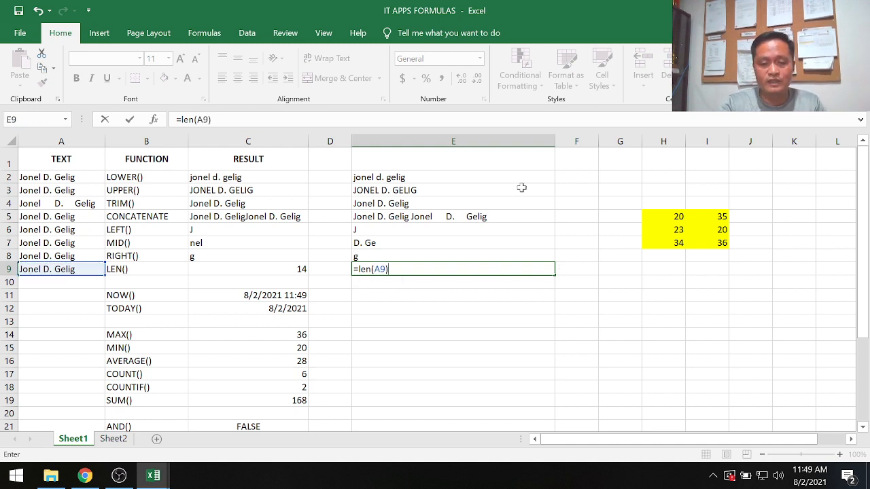
key("Return")
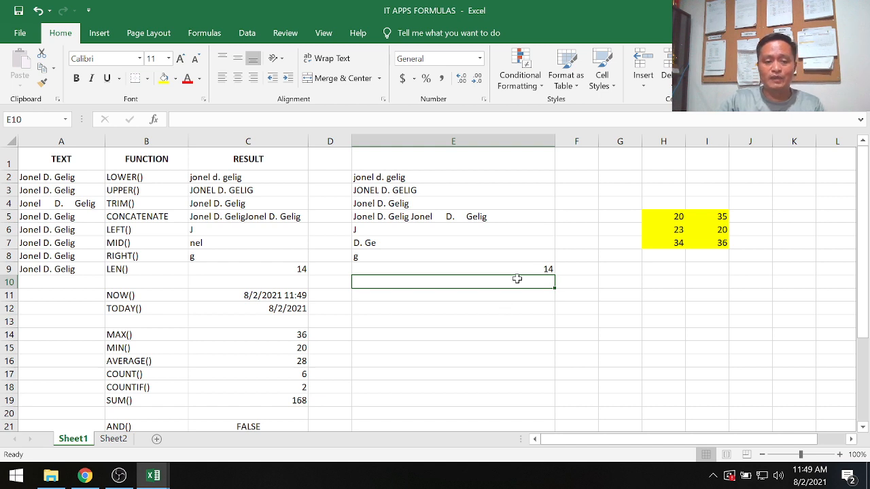
left_click(32, 268)
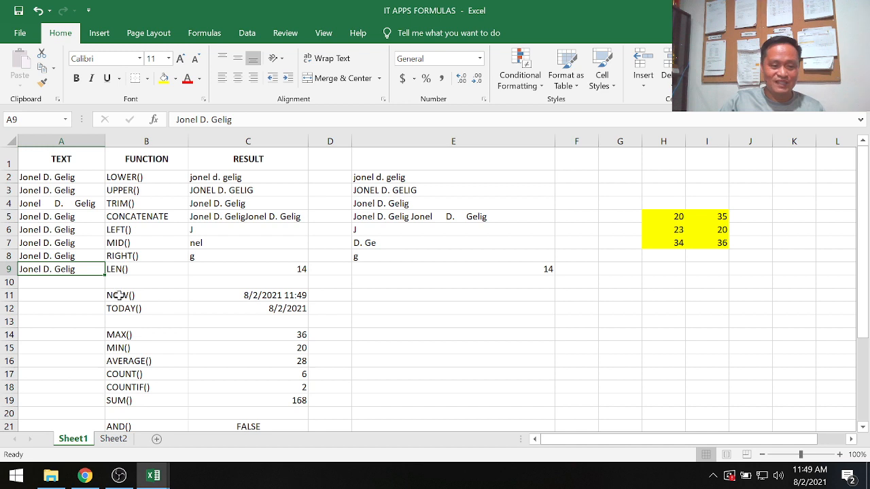
Enter the formula =now() in cell E11 to return the current date and time, and save the workbook.
left_click_drag(119, 295, 269, 306)
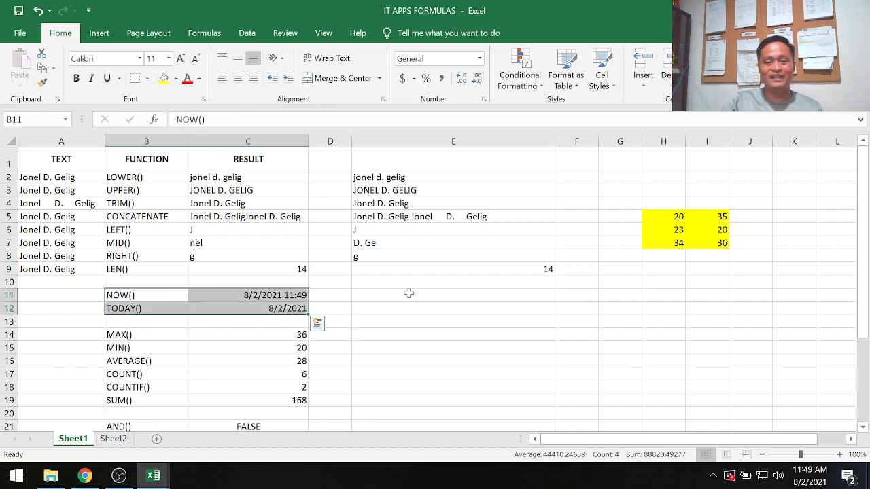
left_click(408, 293)
key("F2")
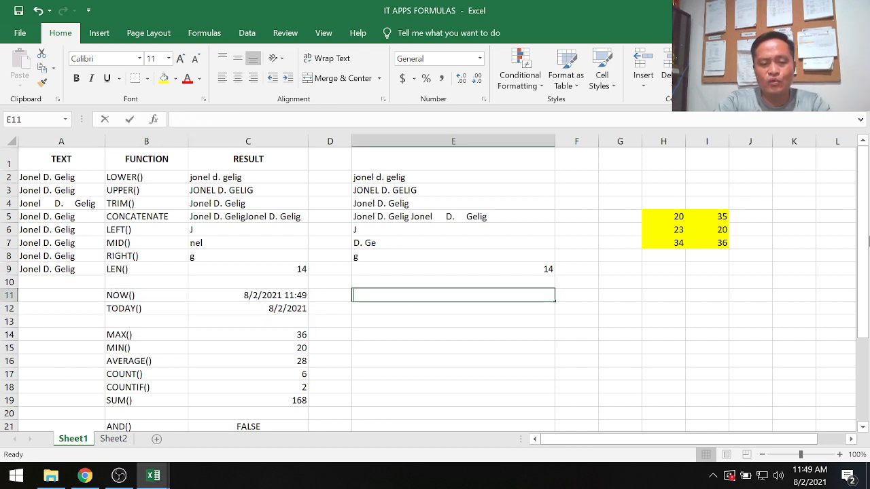
type("=now(")
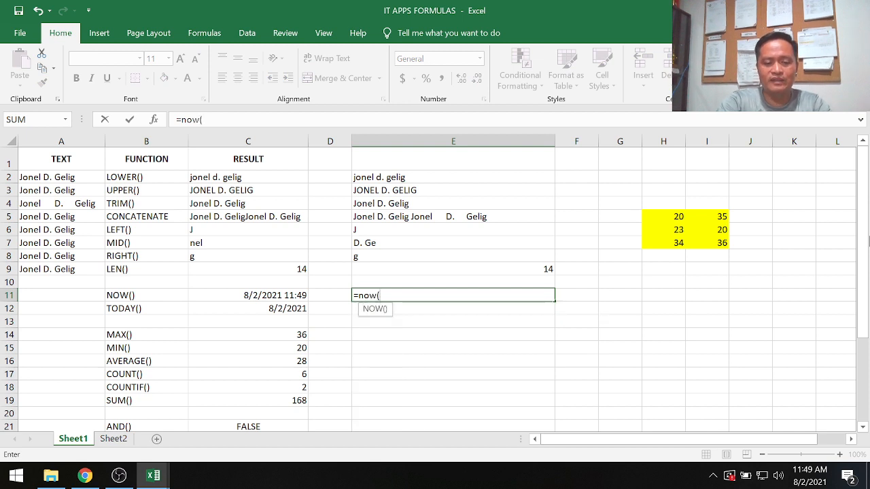
type("0")
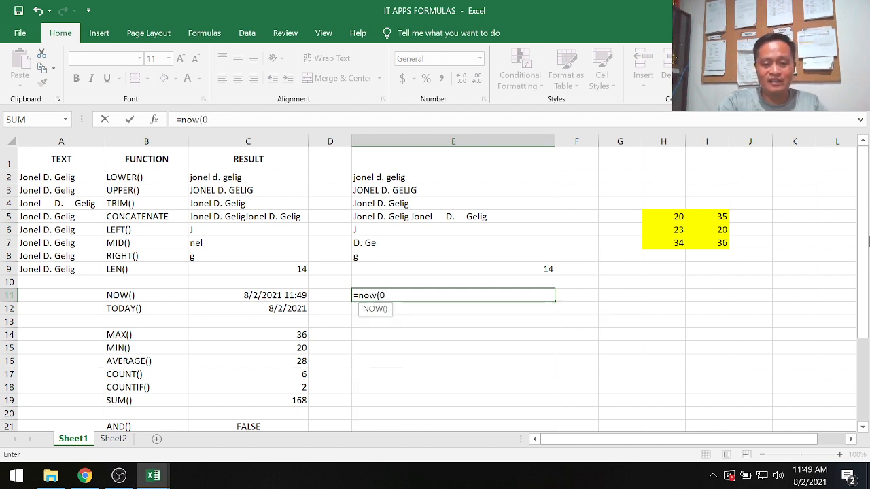
key("BackSpace")
type(")")
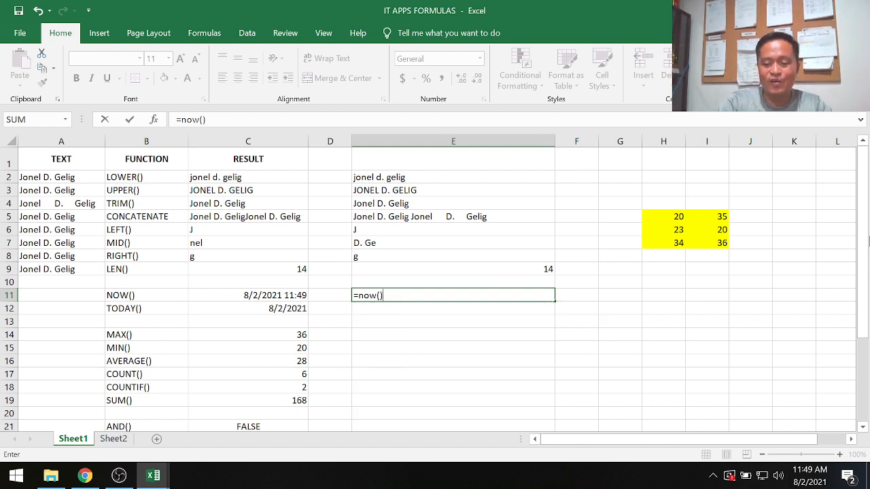
key("Return")
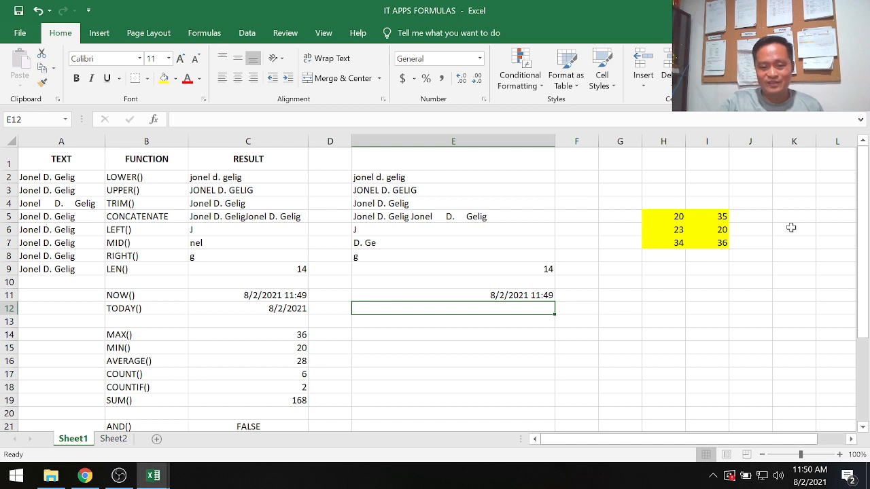
left_click(513, 295)
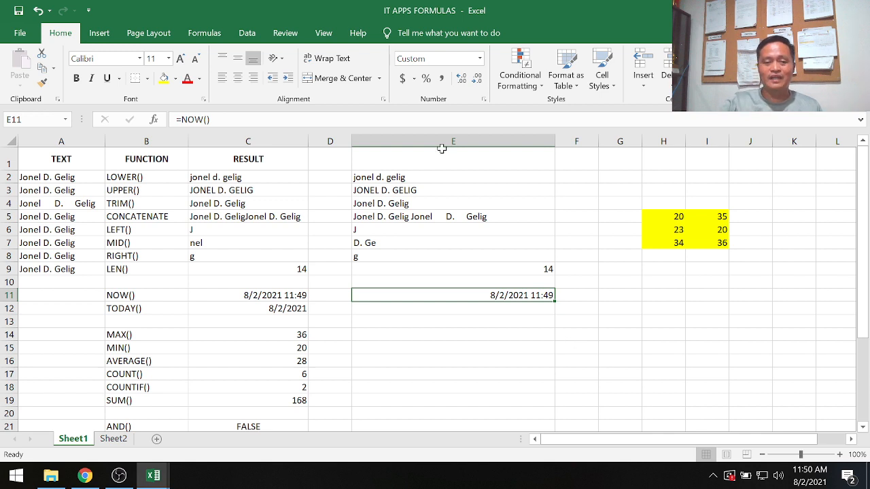
left_click(19, 13)
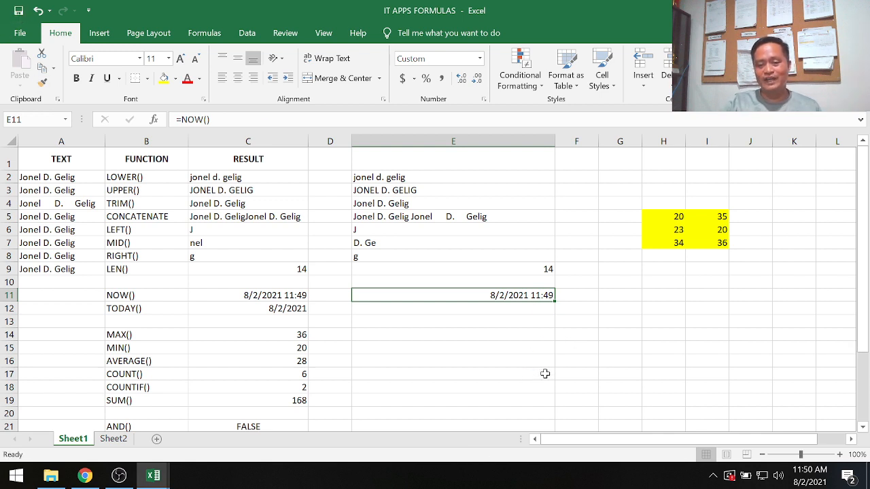
Re-enter the NOW formula in cell E11 to refresh its date and time.
left_click(487, 331)
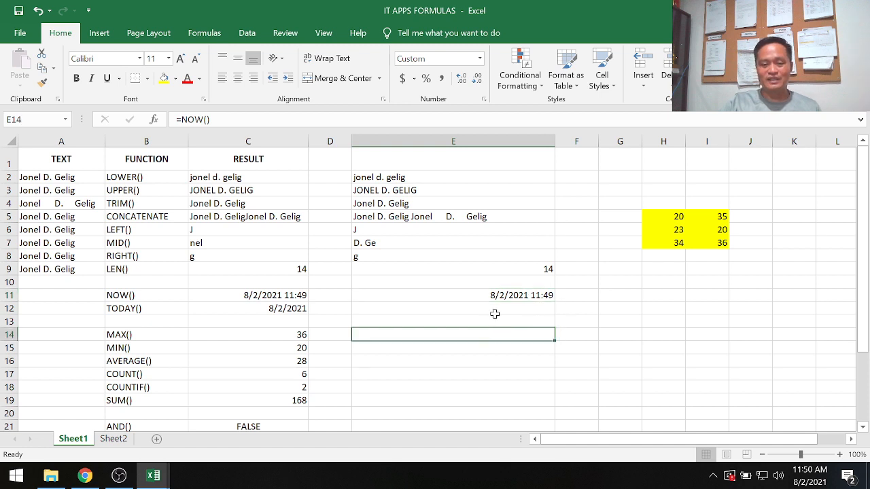
left_click(504, 295)
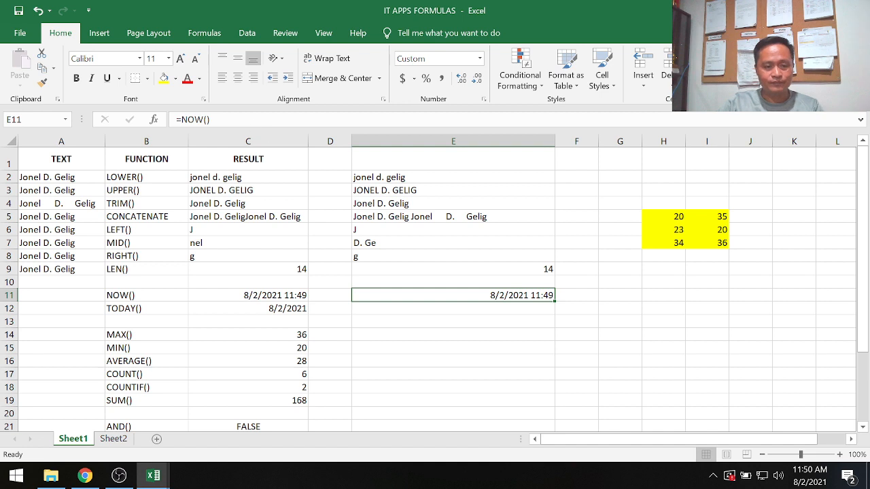
left_click(253, 122)
key("Return")
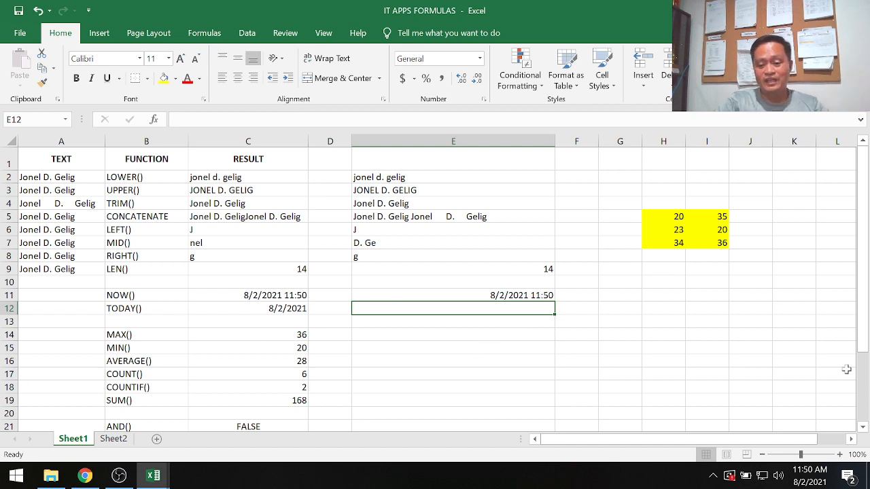
Enter the formula =today() in cell E12 to return the current date.
type("=tod")
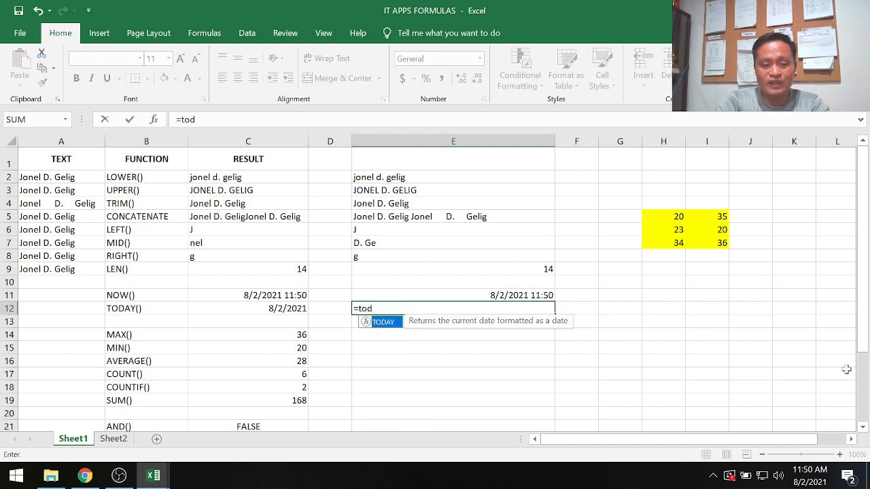
type("ay()")
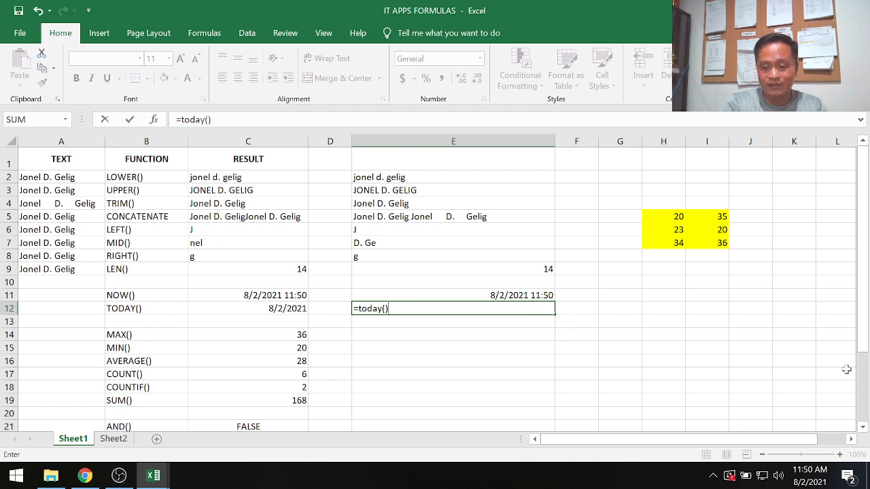
key("Return")
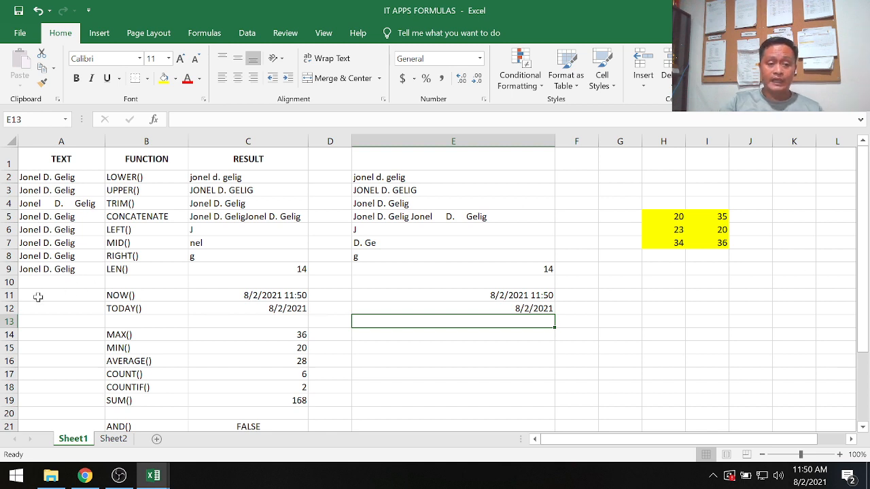
Examine the NOW and TODAY examples in rows 11 and 12, and the MAX to SUM examples in rows 14 to 19.
left_click_drag(129, 295, 255, 298)
left_click(236, 308)
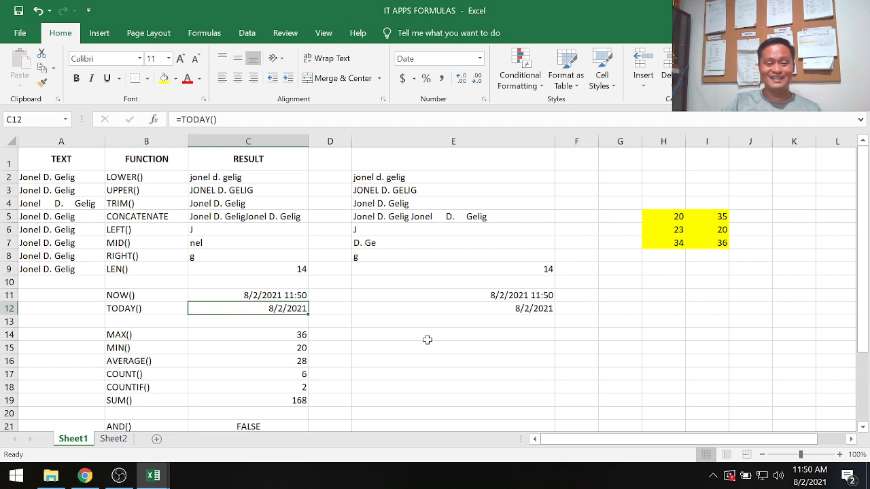
scroll(428, 340, "down", 1)
scroll(428, 340, "down", 1)
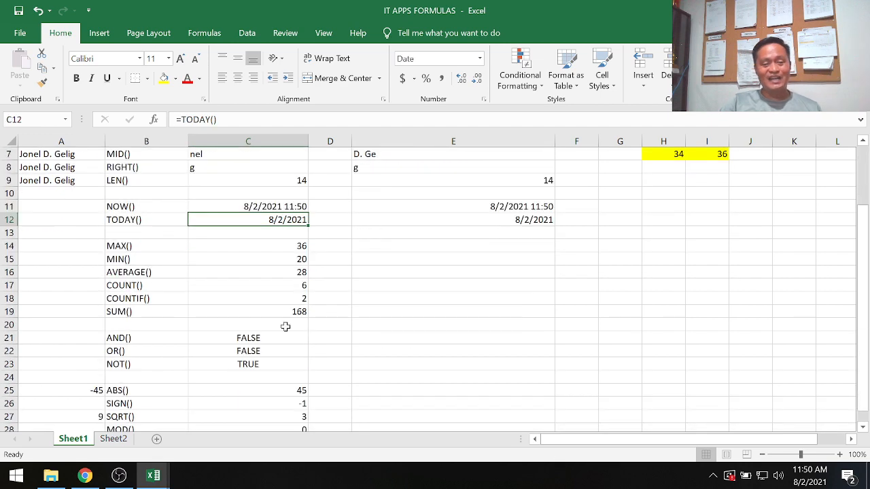
left_click(117, 247)
left_click_drag(223, 246, 302, 312)
left_click(490, 246)
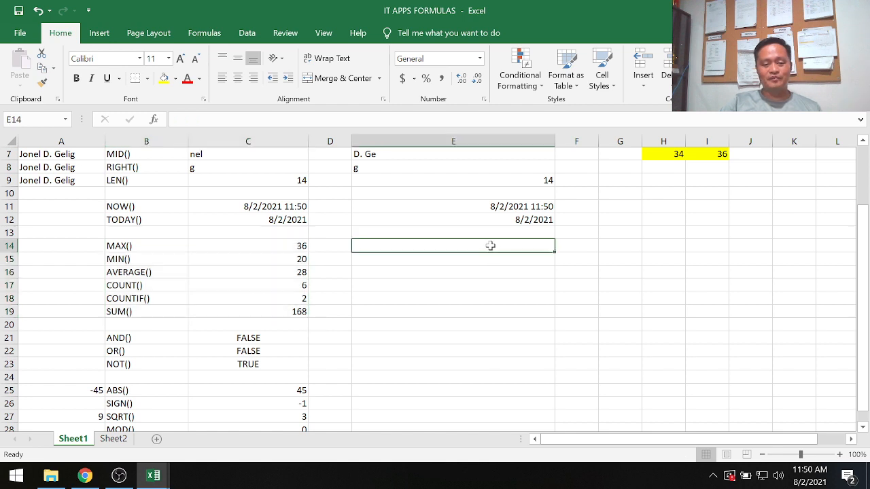
scroll(612, 365, "up", 2)
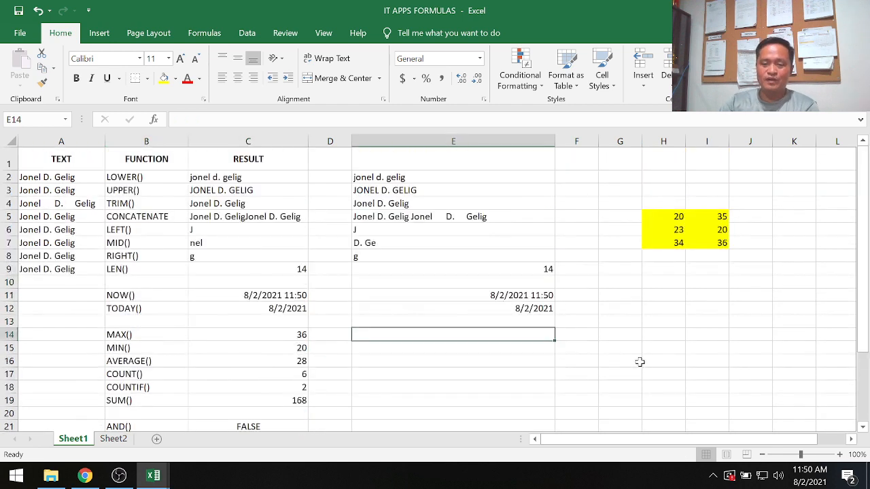
Enter the sample numbers 100, 500 and 900 in cells H11 to H13.
left_click(666, 295)
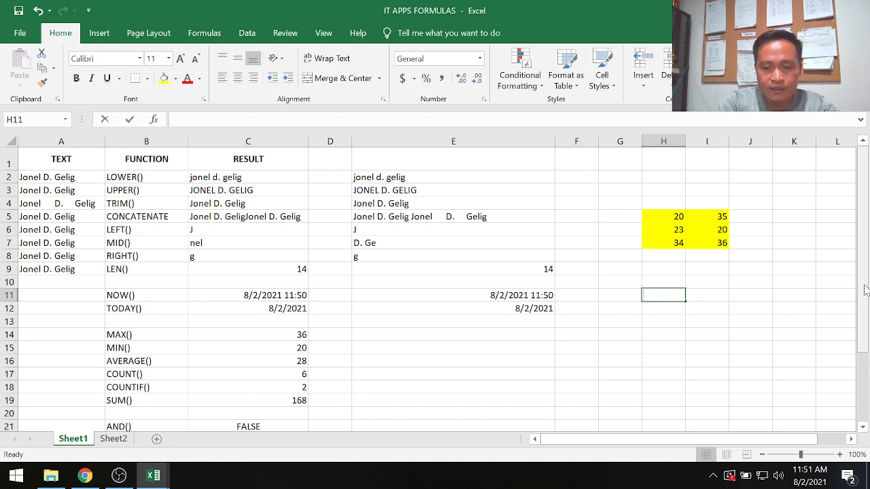
type("100")
key("Return")
type("\\")
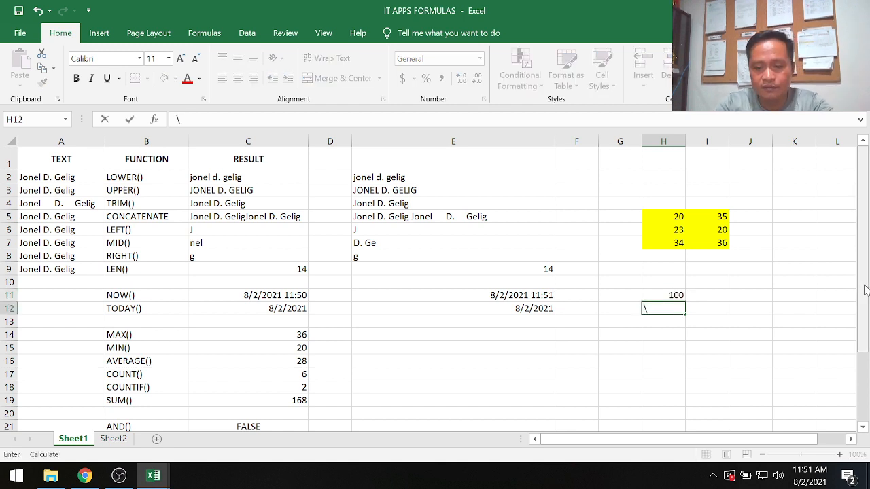
key("BackSpace")
type("500")
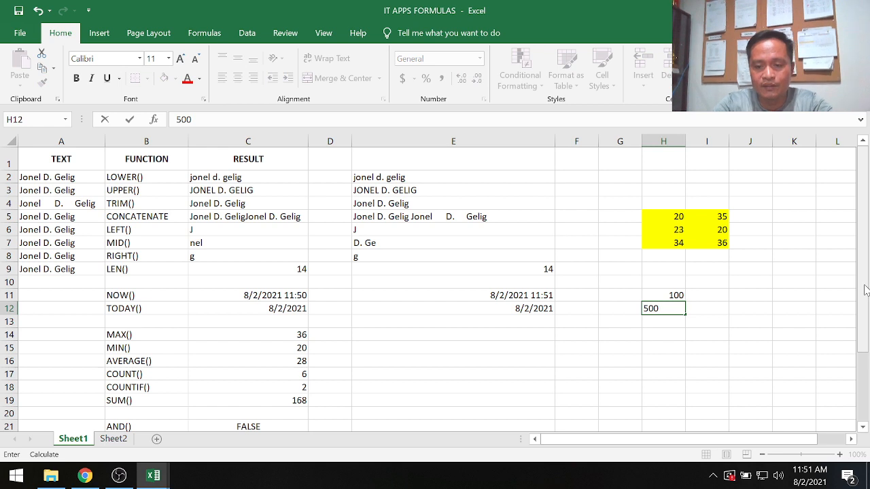
key("Return")
type("900")
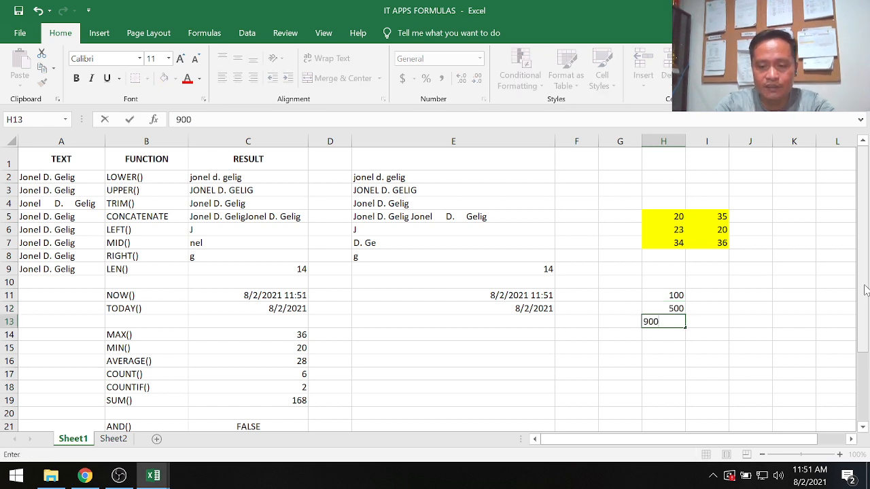
key("Tab")
Enter the sample numbers 344, 100 and 988 in cells I11 to I13.
key("Up")
key("Up")
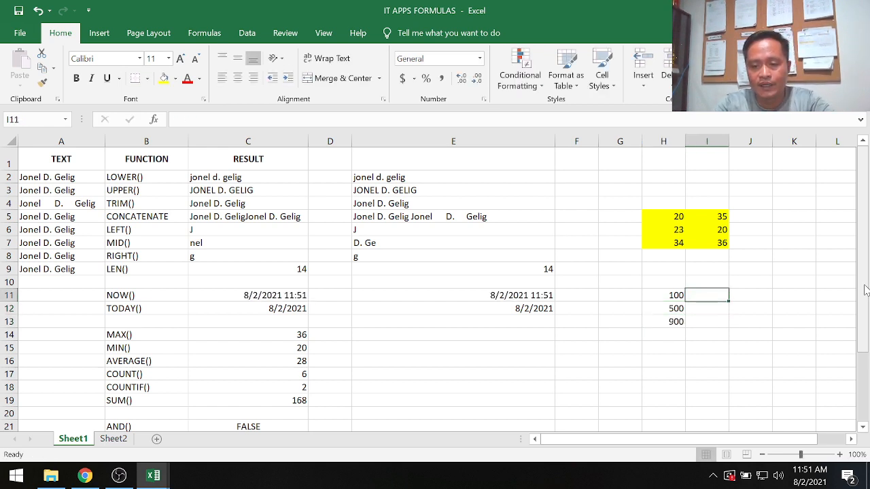
key("Down")
key("Up")
type("344")
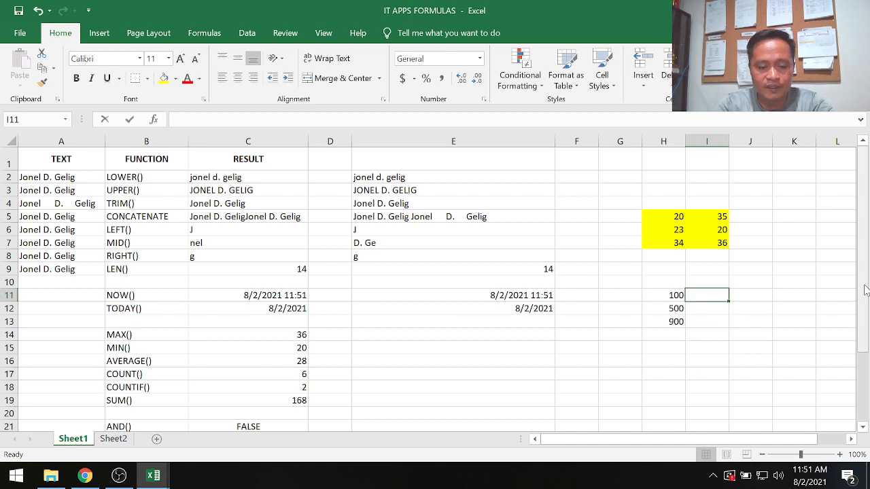
key("Return")
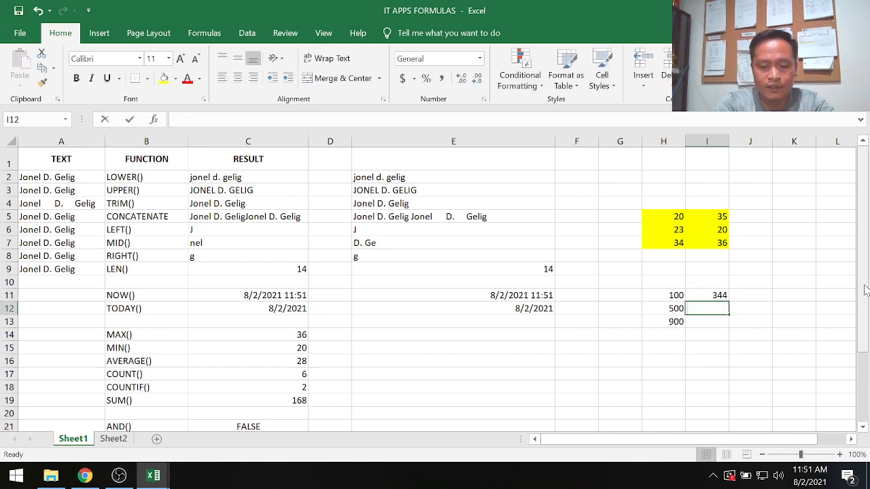
type("100")
key("Return")
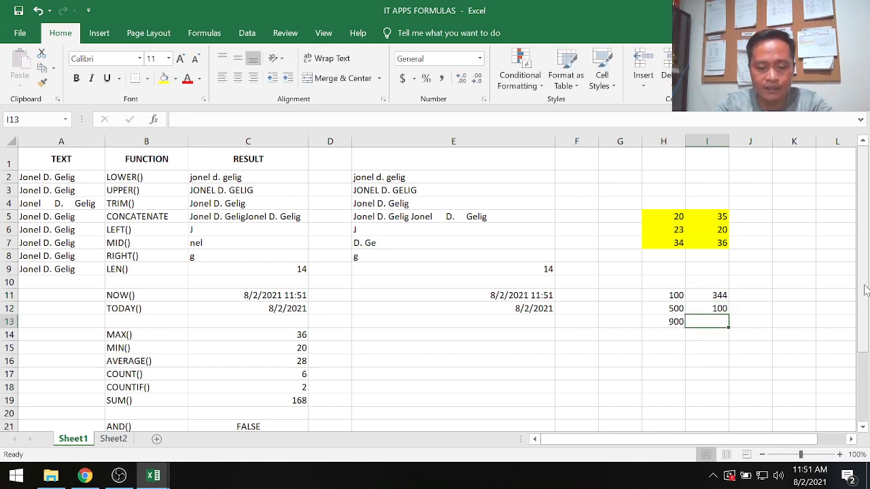
type("988")
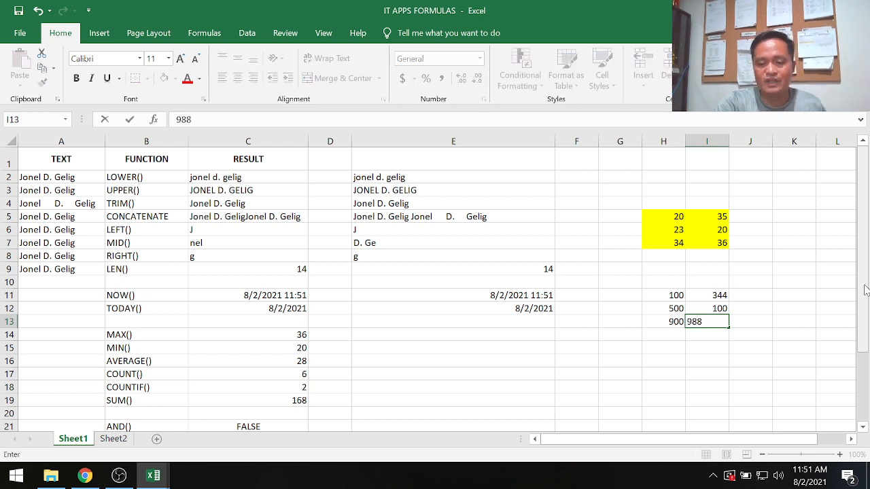
key("Return")
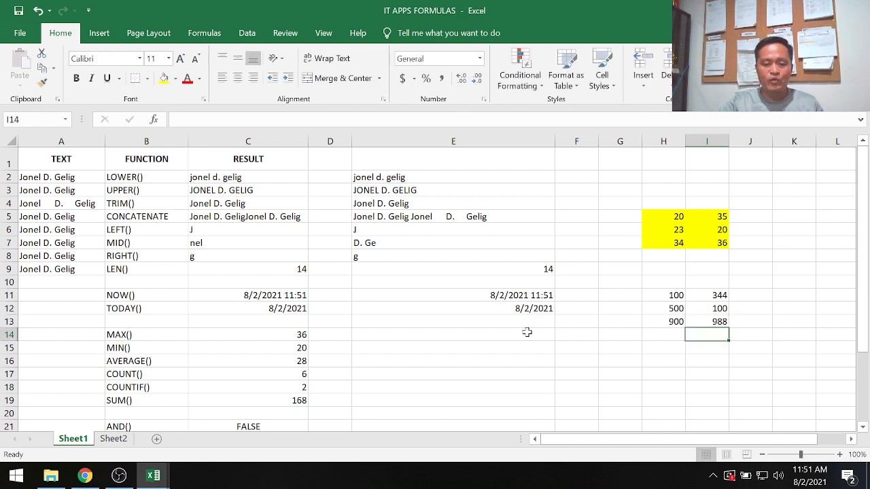
Enter the formula =max(H11:I13) in cell E14 to find the largest of the sample numbers.
left_click(525, 335)
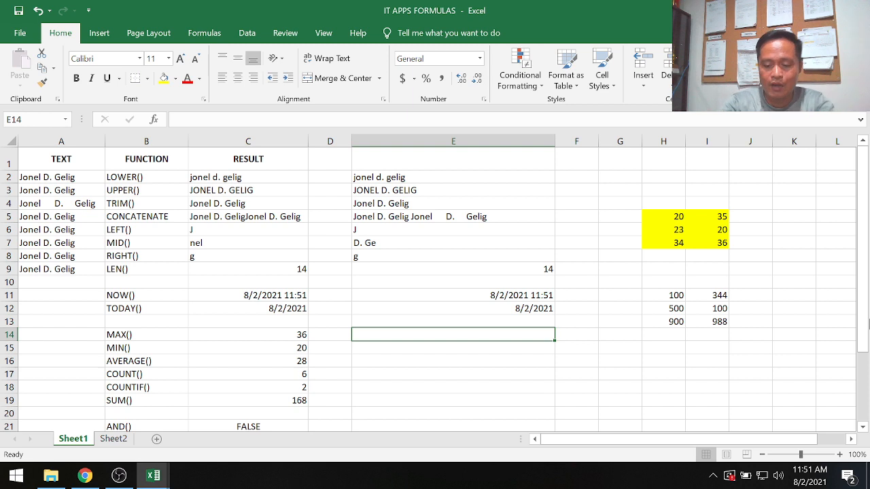
type("=")
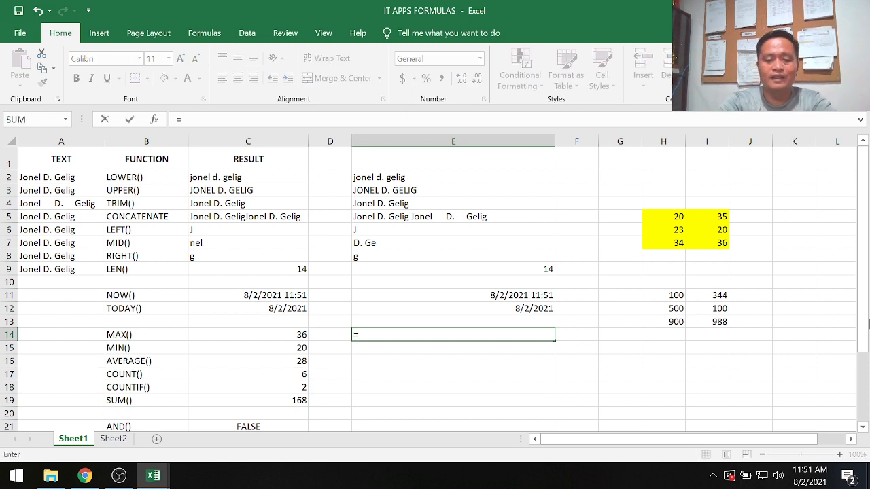
type("max(")
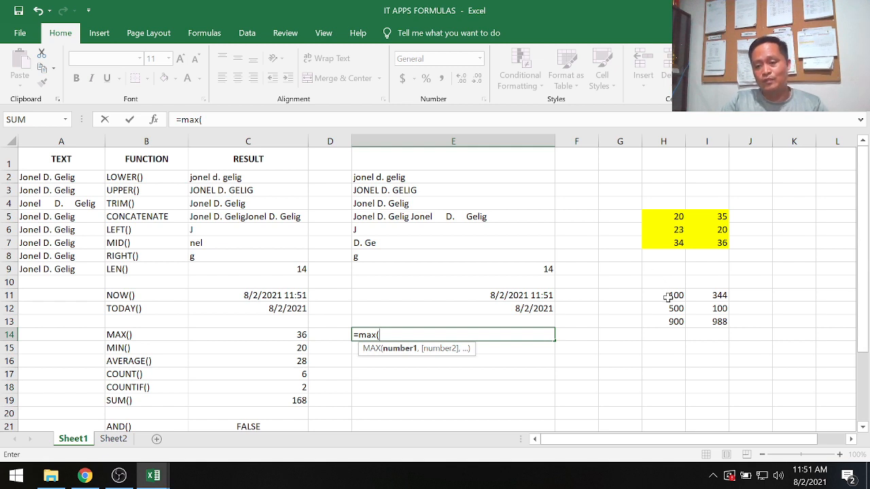
left_click_drag(667, 296, 725, 321)
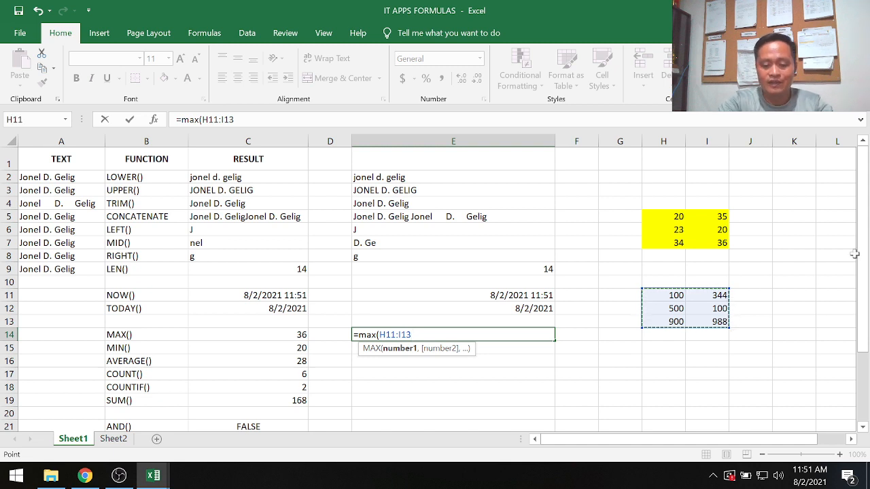
type(")")
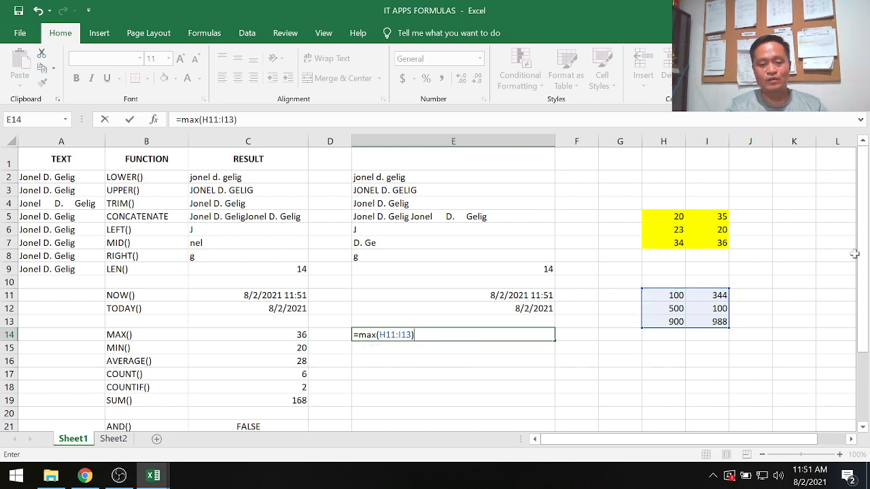
key("Return")
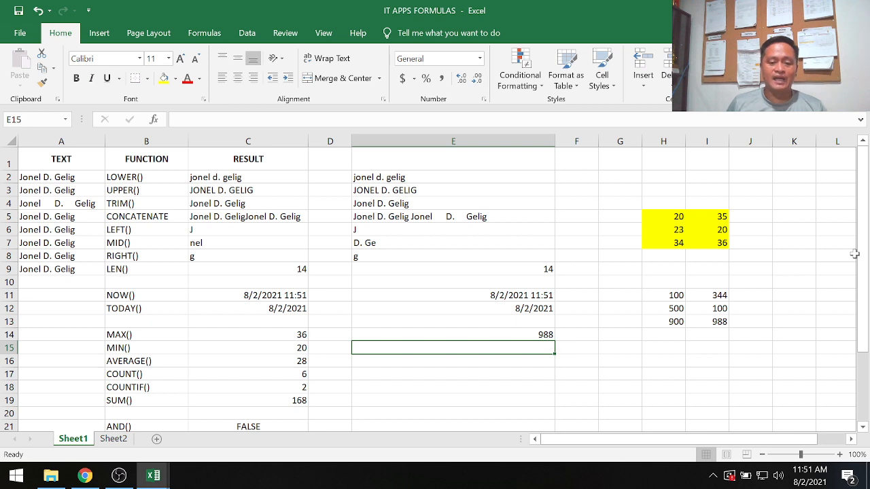
Check the MAX formula in E14 against the numbers in the range H11:I13.
key("Up")
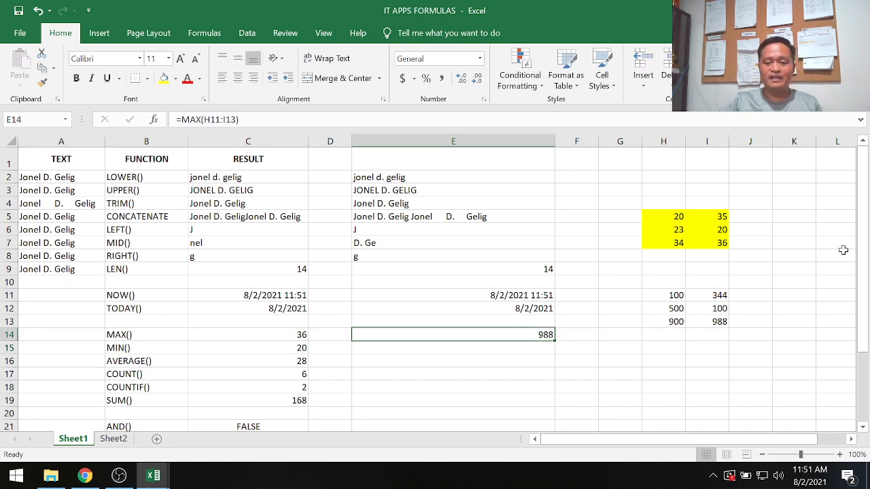
left_click(673, 297)
left_click_drag(695, 296, 722, 322)
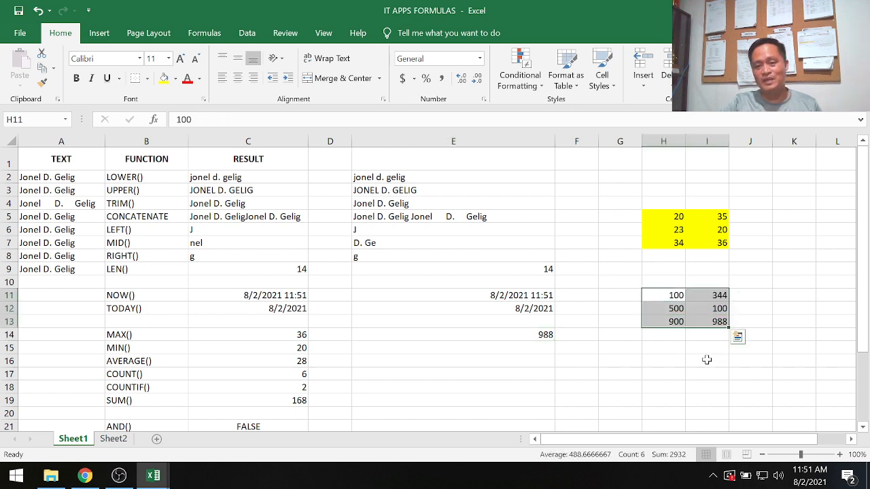
left_click(710, 350)
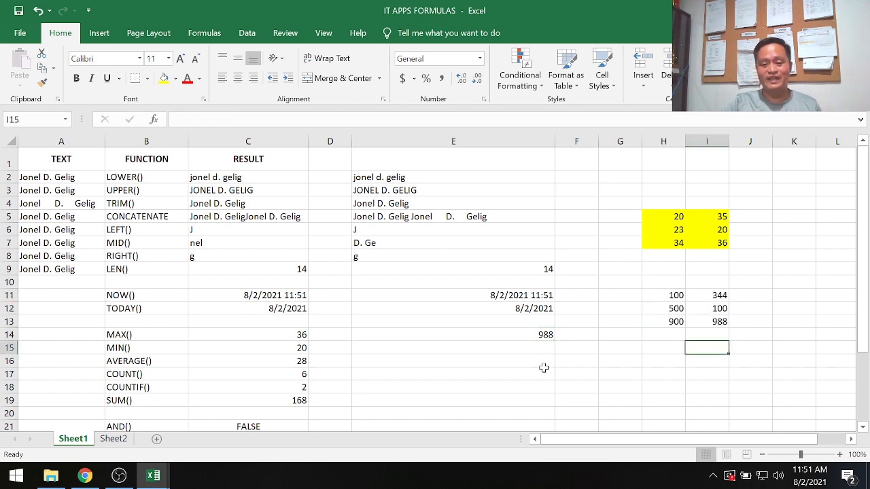
Enter the formula =min(H11:I13) in cell E15 to find the smallest of the sample numbers.
left_click(524, 350)
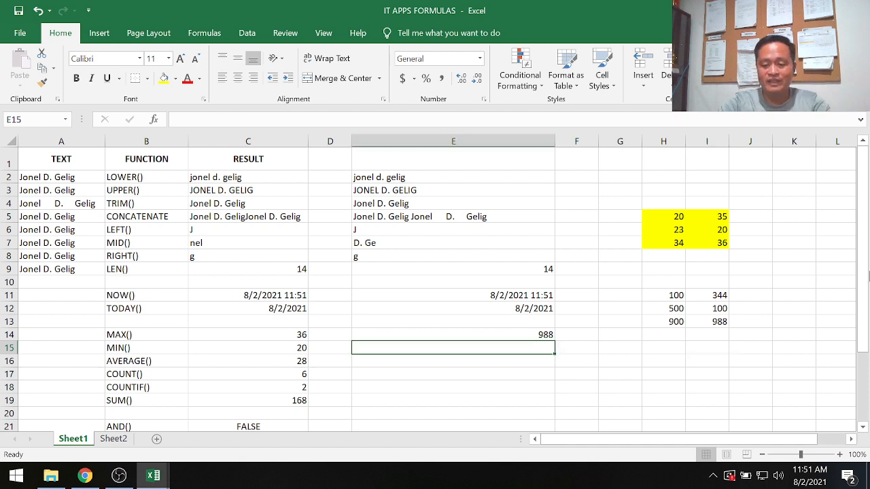
type("=min")
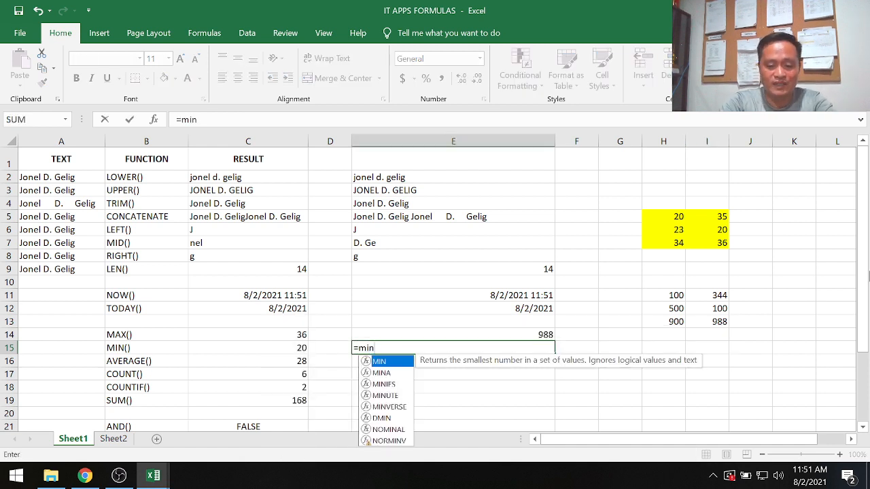
type("(")
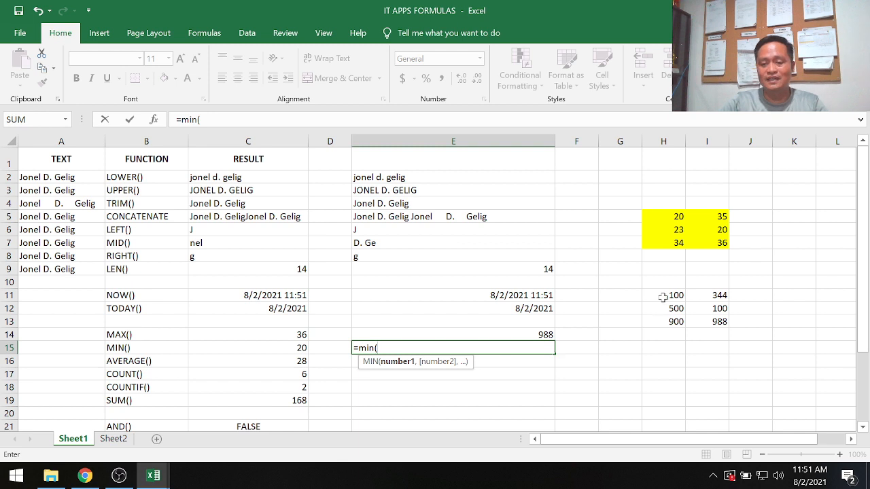
left_click_drag(662, 297, 710, 326)
type(")")
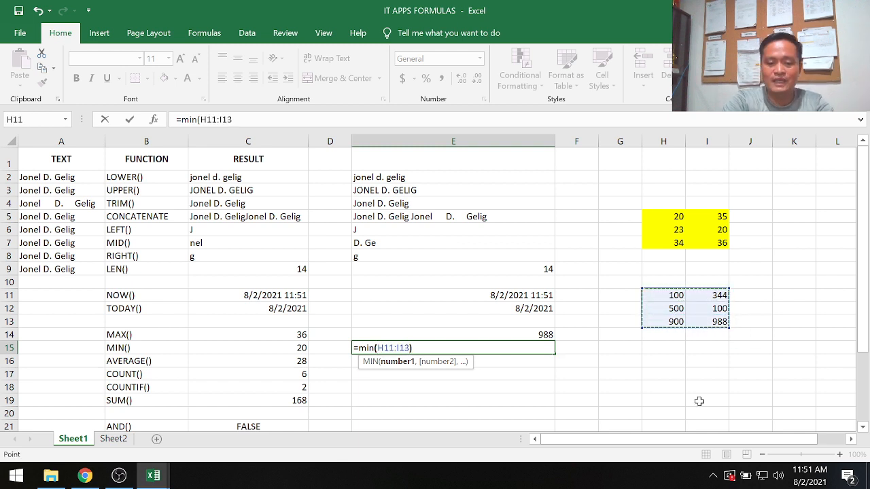
key("Return")
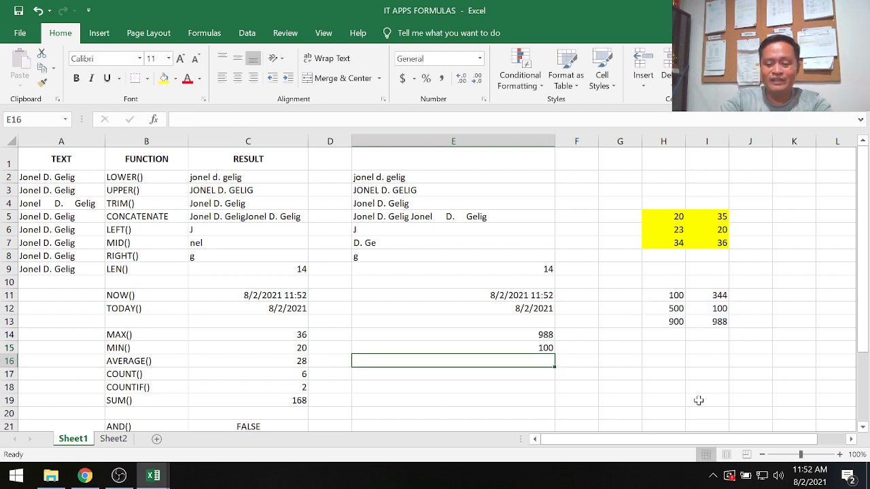
Enter the formula =average(H11:I13) in cell E16 to average the sample numbers.
type("=aver")
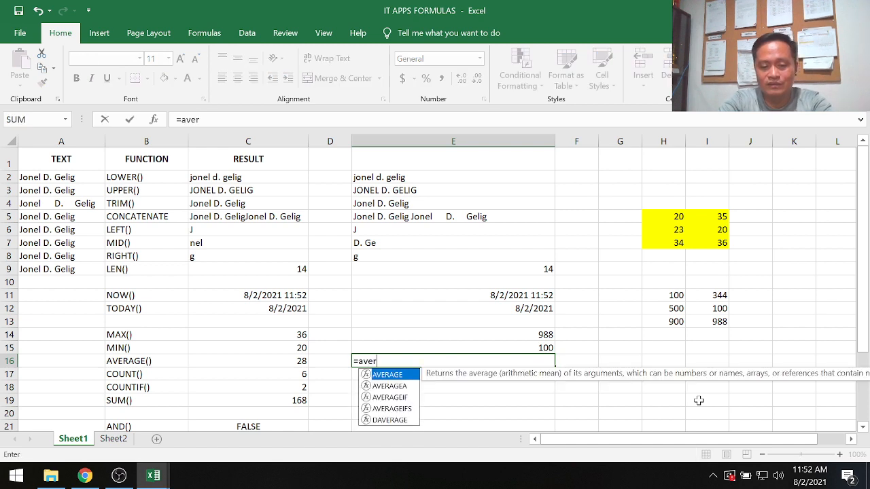
type("age(")
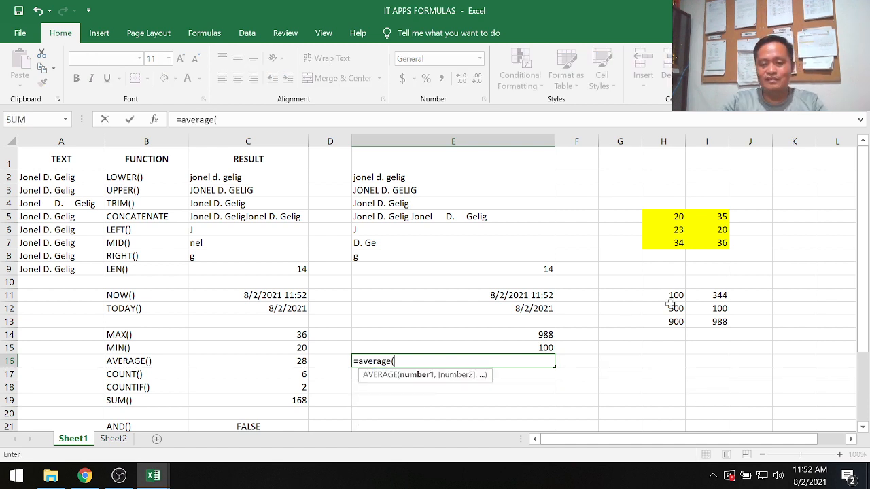
left_click_drag(670, 297, 719, 322)
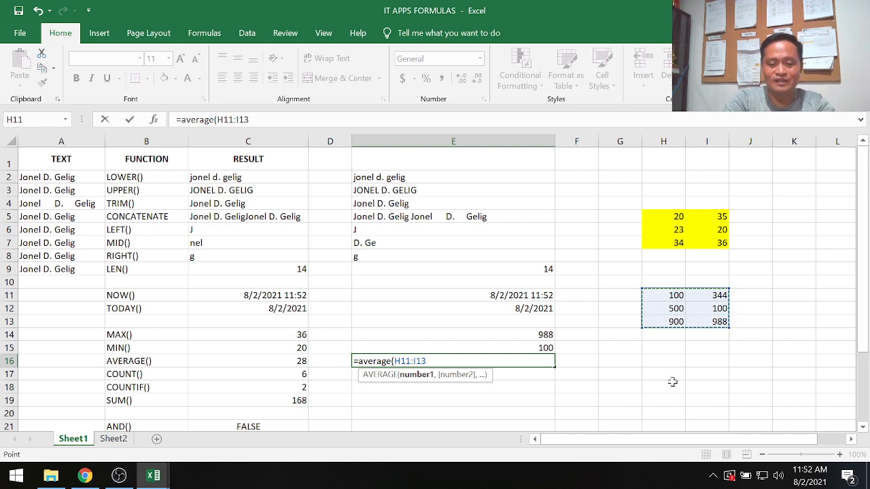
type(")")
key("Return")
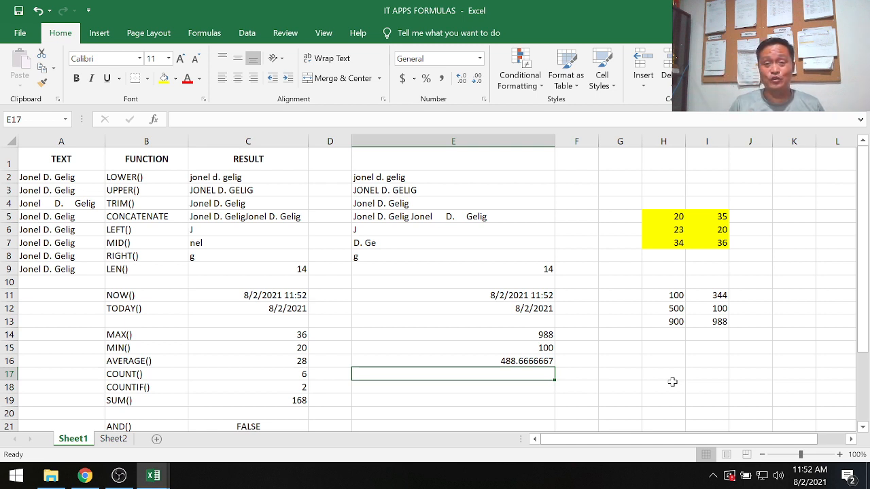
Enter the formula =count(H11:I13) in cell E17 to count the sample numbers.
type("=")
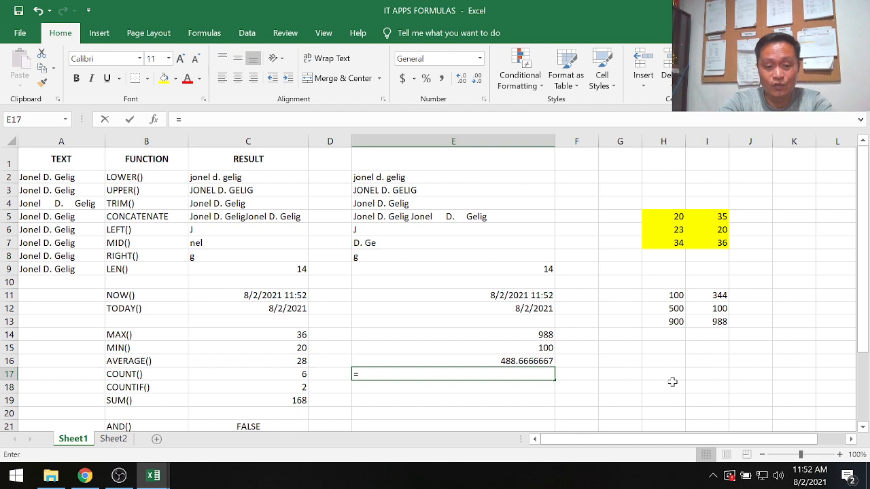
type("count(")
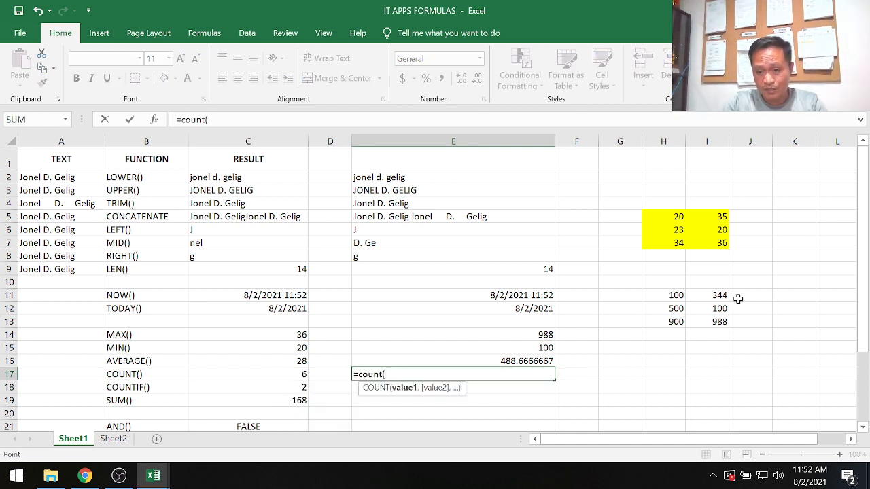
left_click_drag(673, 296, 722, 327)
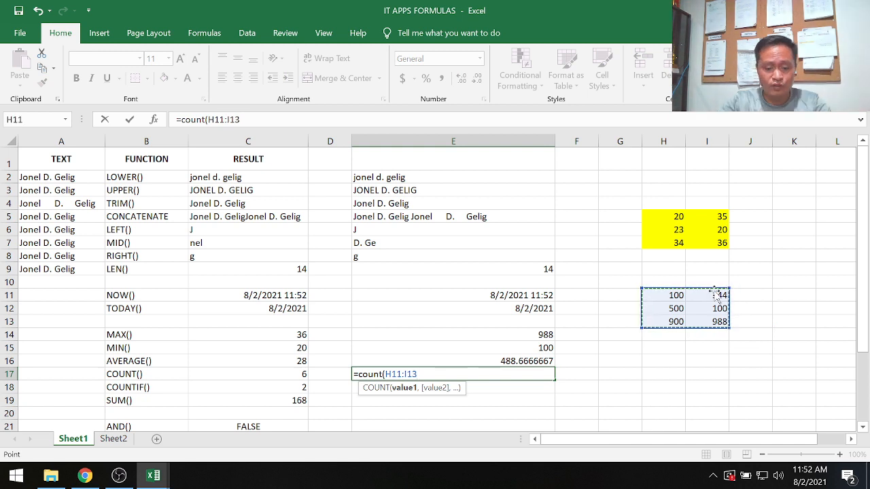
type(")")
key("Return")
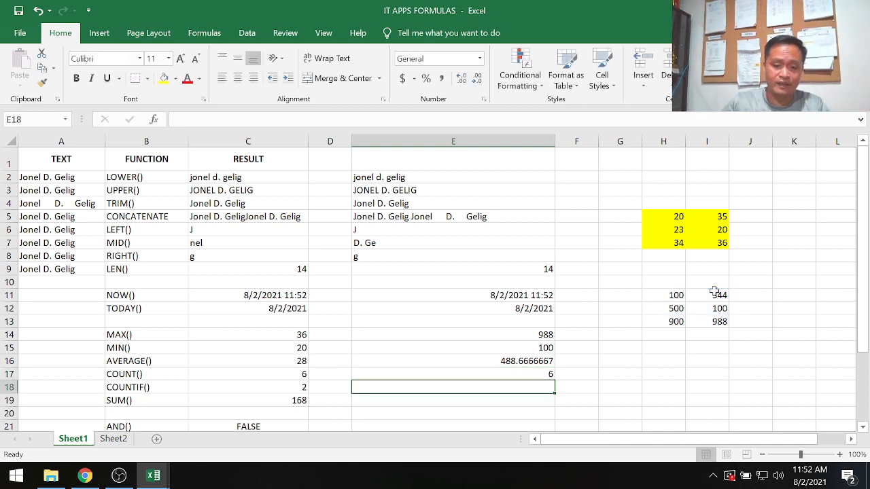
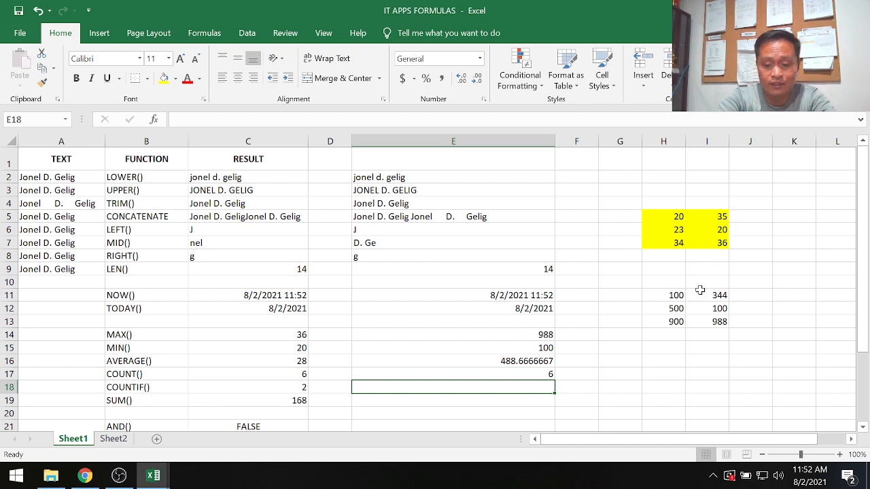
Enter the formula =countif(H11:I13,100) in cell E18 to count the sample numbers equal to 100.
key("BackSpace")
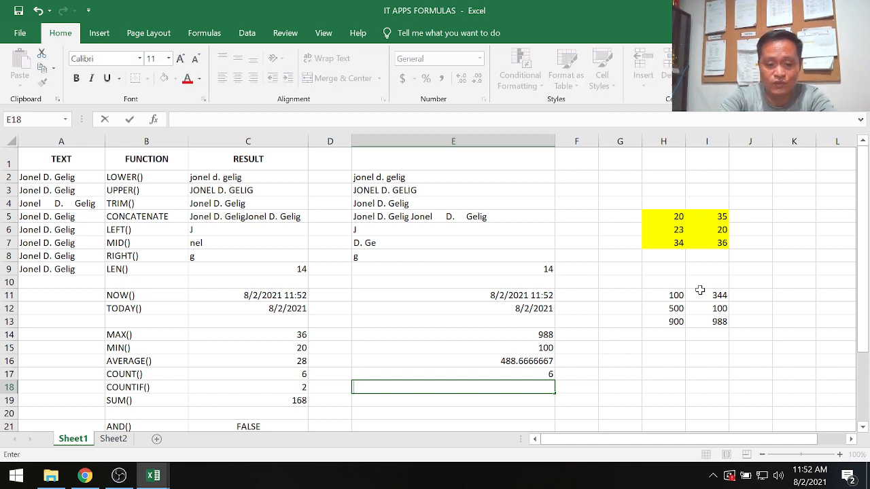
type("=countif")
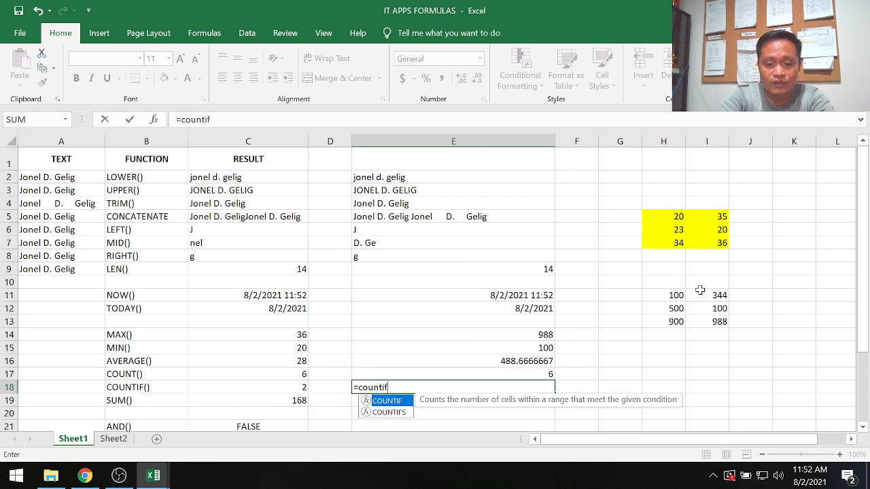
type("(")
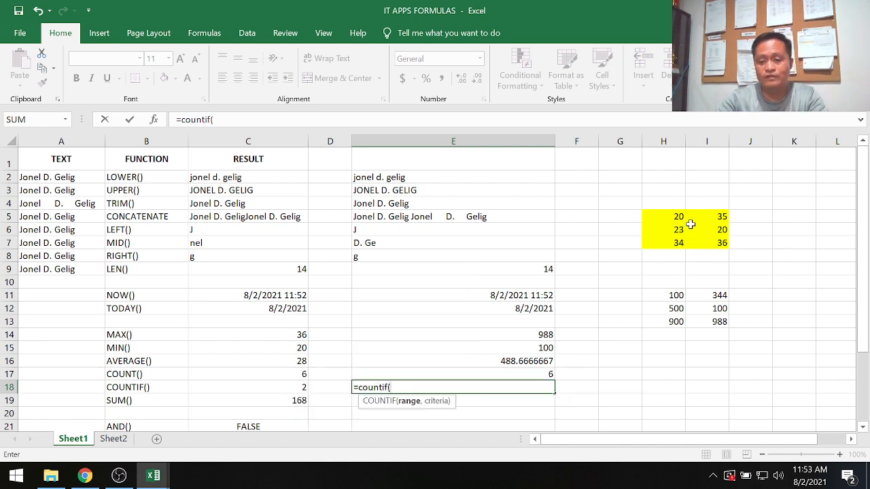
left_click_drag(659, 294, 712, 325)
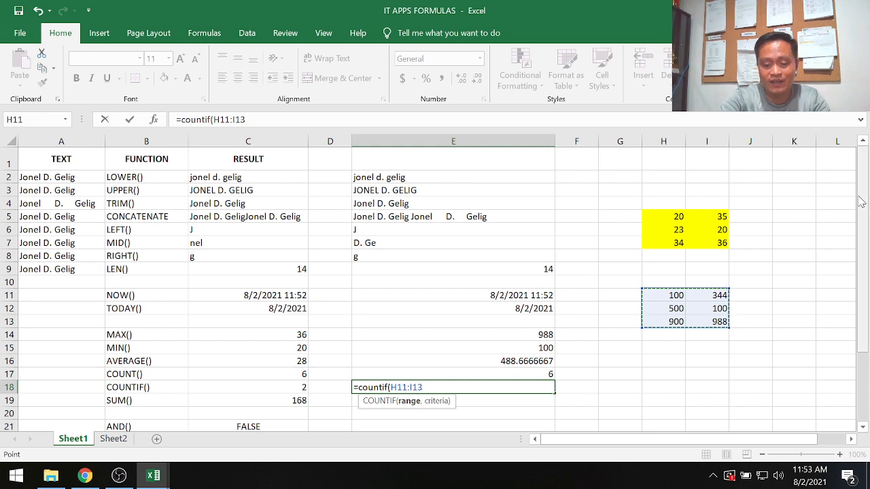
type(",100")
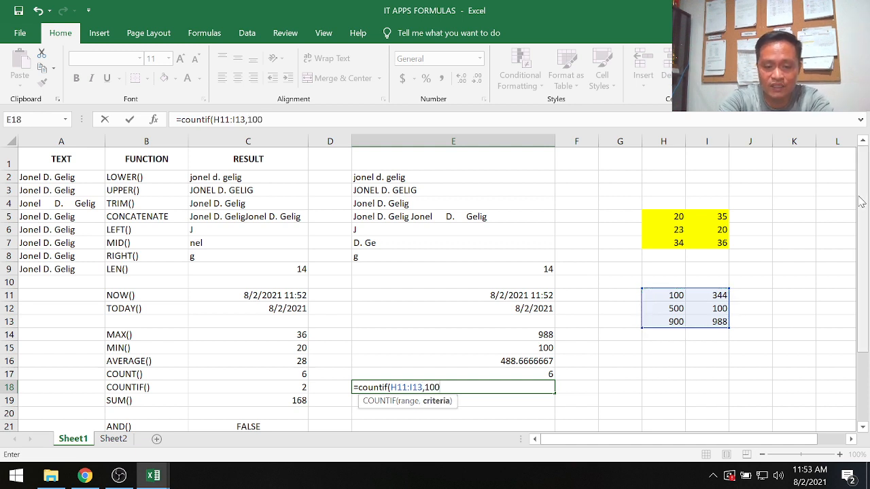
type(")")
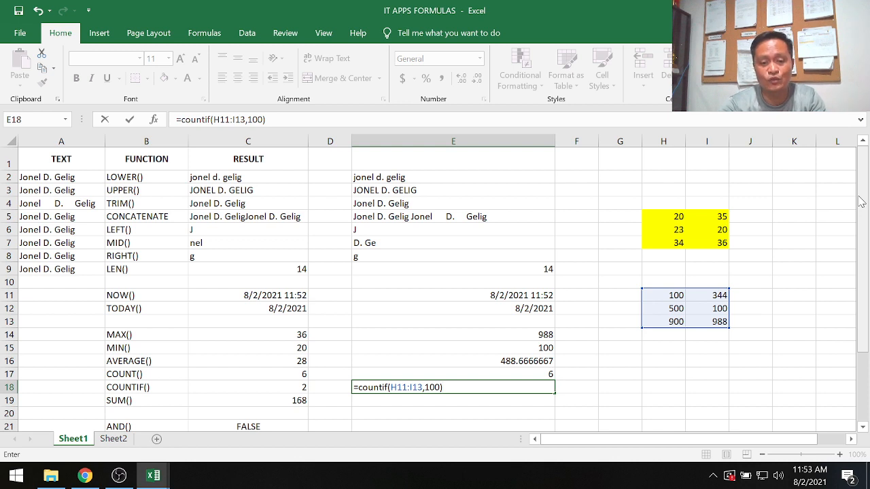
key("Return")
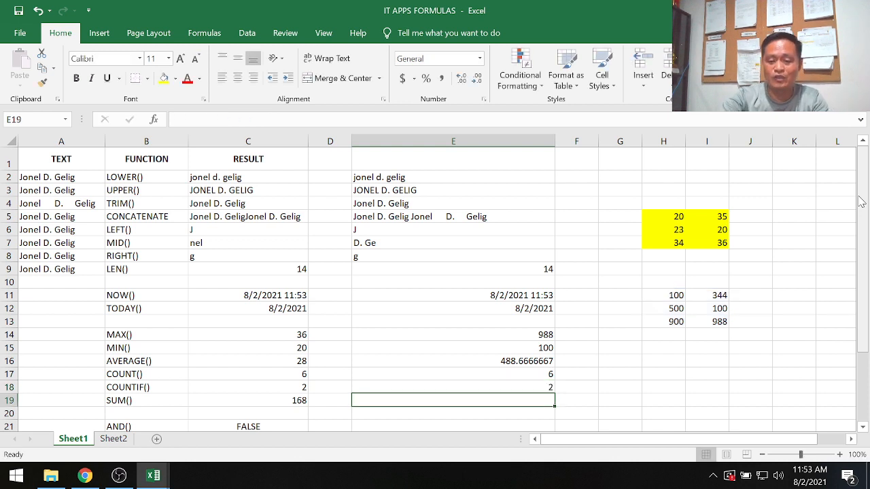
Change the sample number in H13 to 100 and check the COUNTIF and AVERAGE formulas in column E.
key("Up")
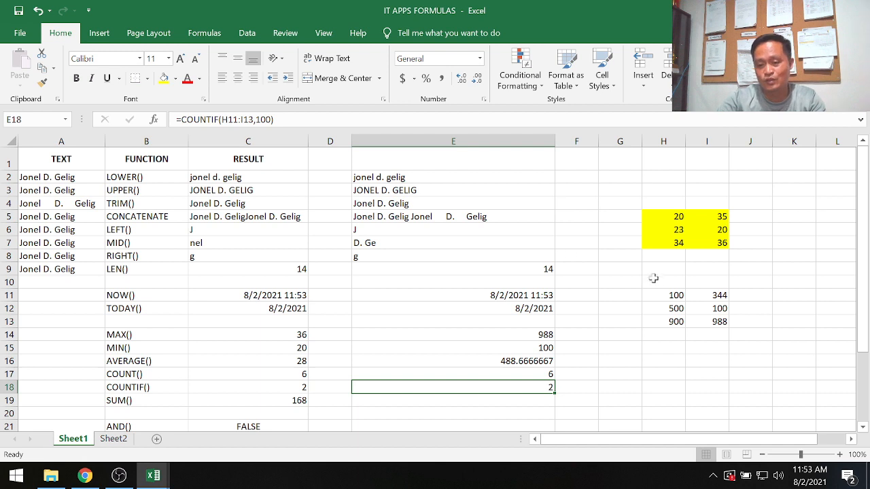
left_click(669, 294)
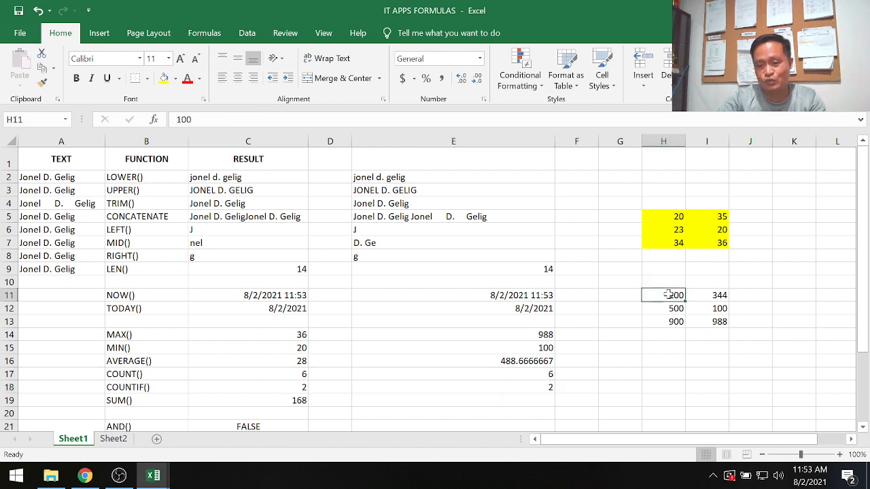
left_click(722, 308)
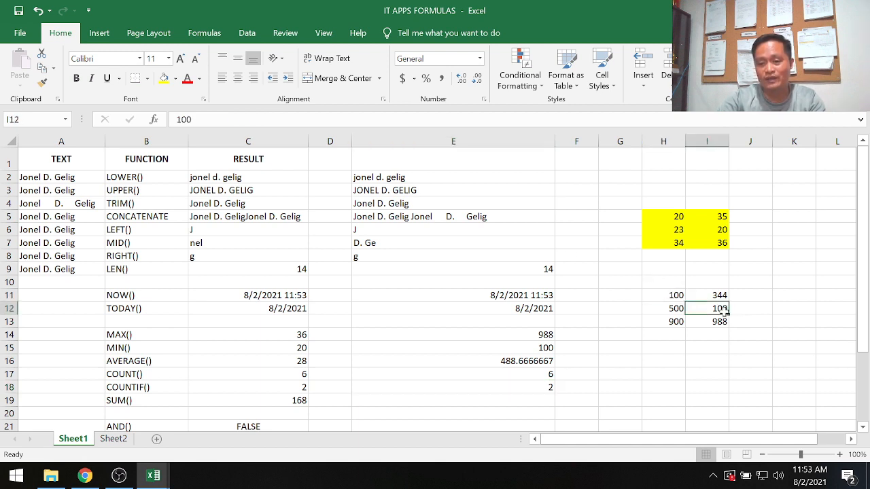
left_click(675, 323)
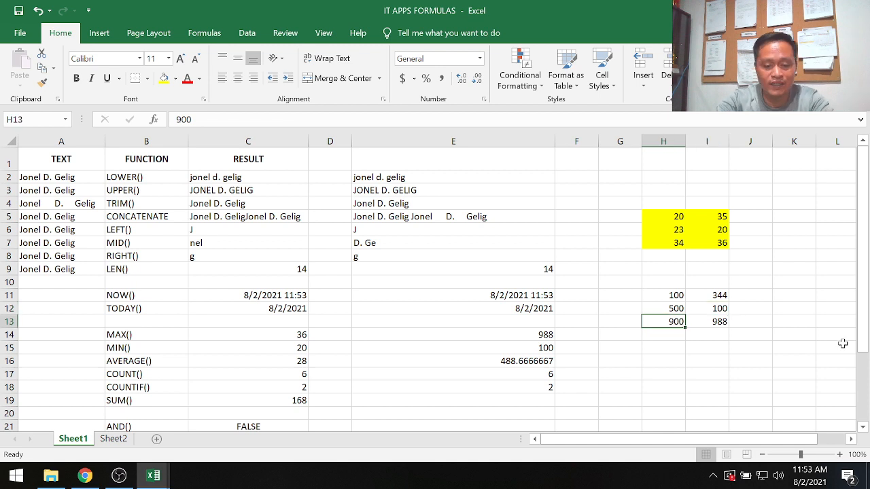
type("100")
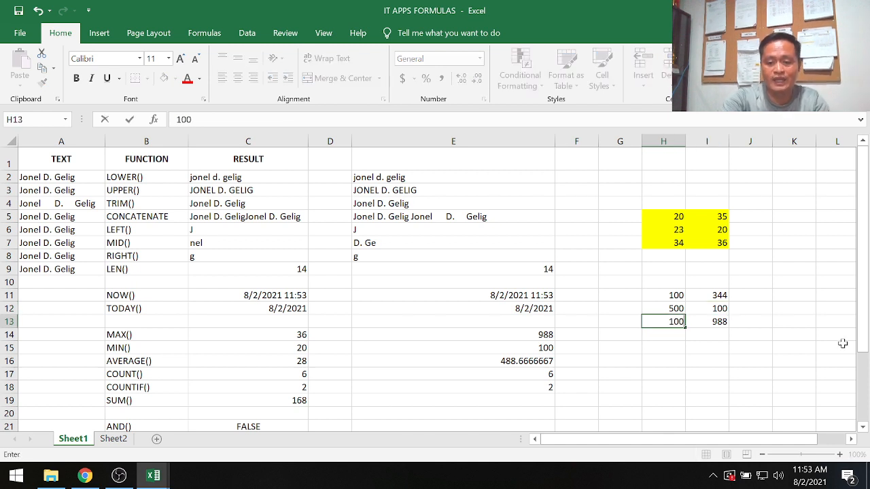
key("Return")
left_click(542, 389)
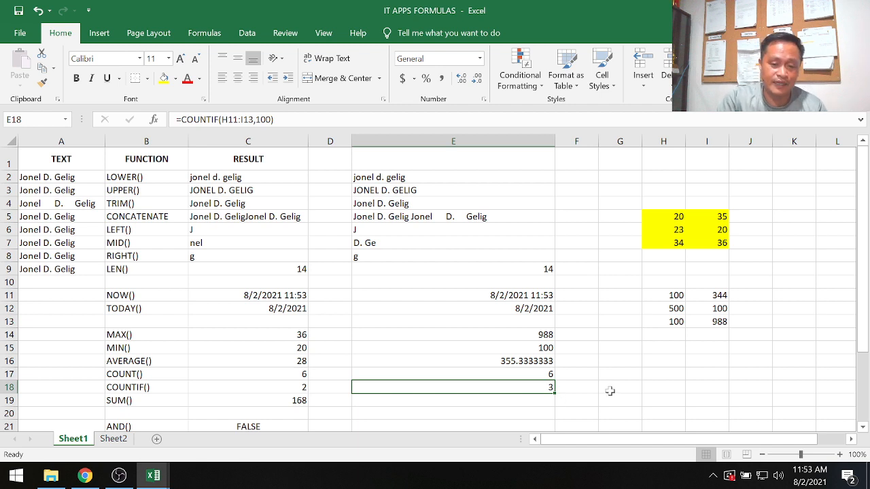
left_click(496, 359)
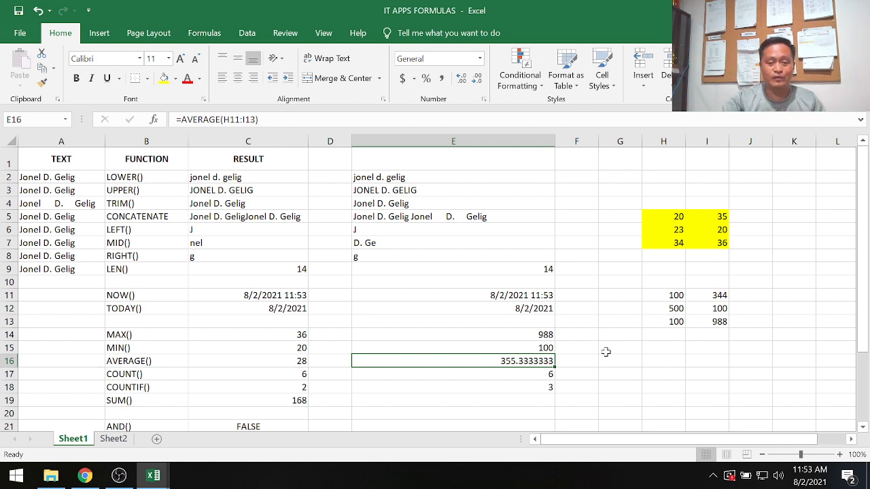
left_click(520, 297)
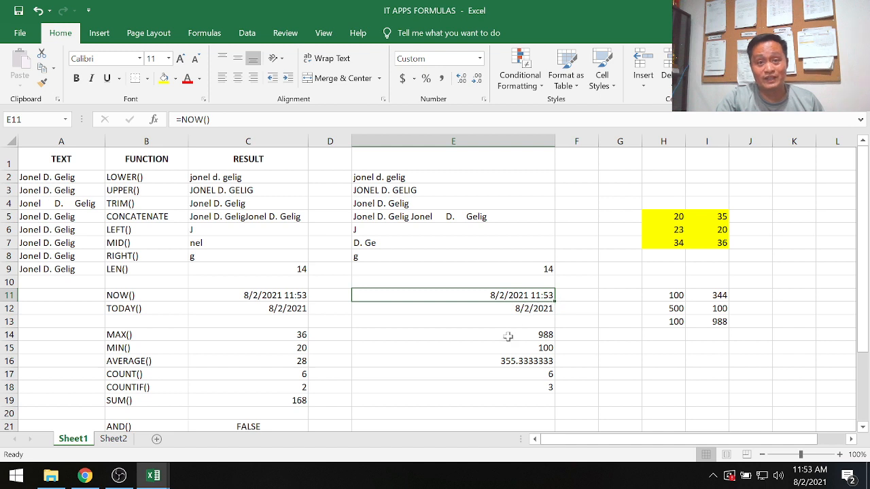
Enter the formula =sum(H11:I13) in cell E19 to total the sample numbers.
scroll(584, 391, "down", 1)
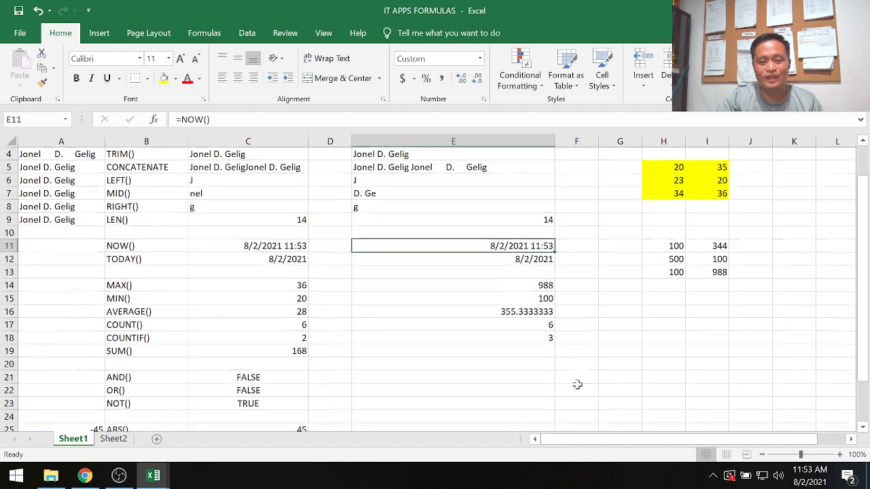
left_click(520, 350)
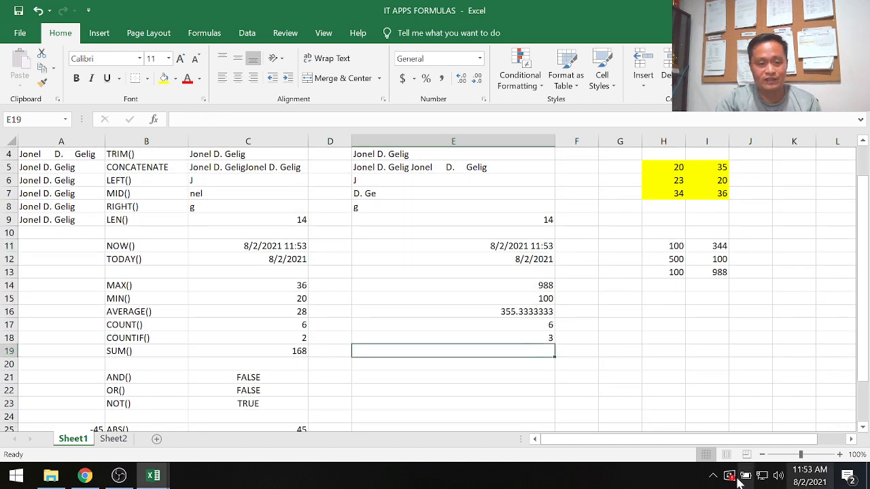
type("=")
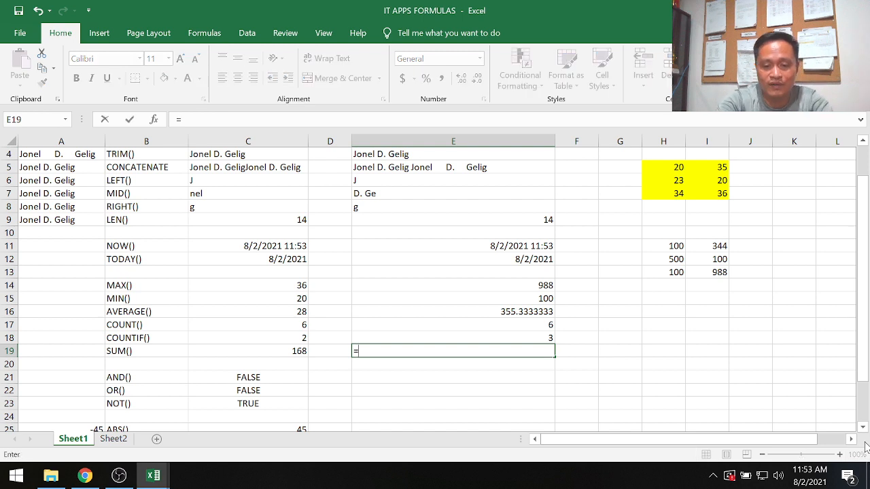
type("sum(")
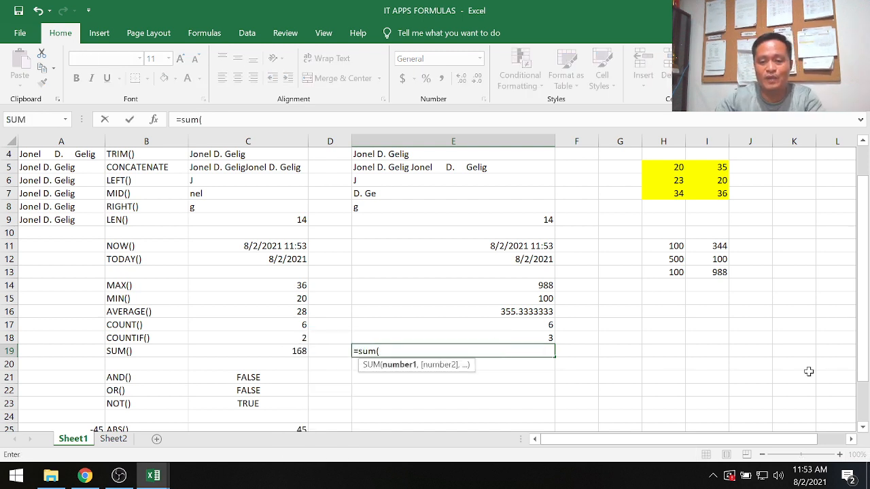
left_click_drag(657, 246, 718, 275)
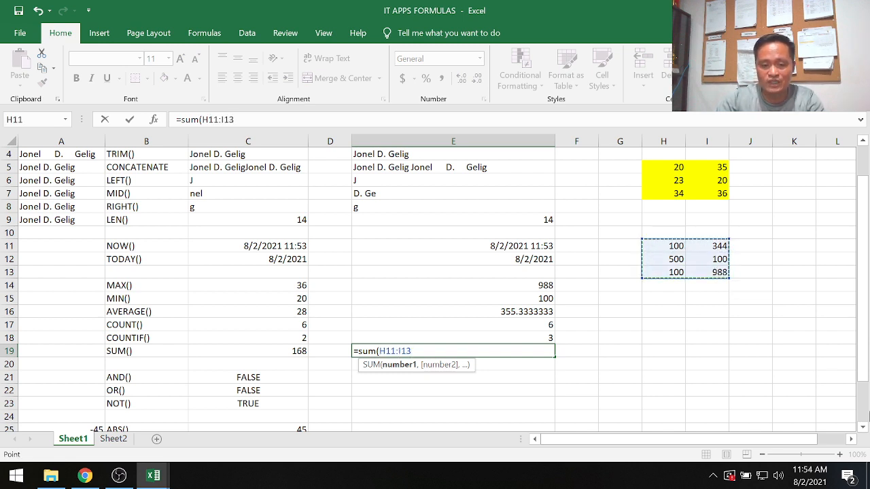
type(")")
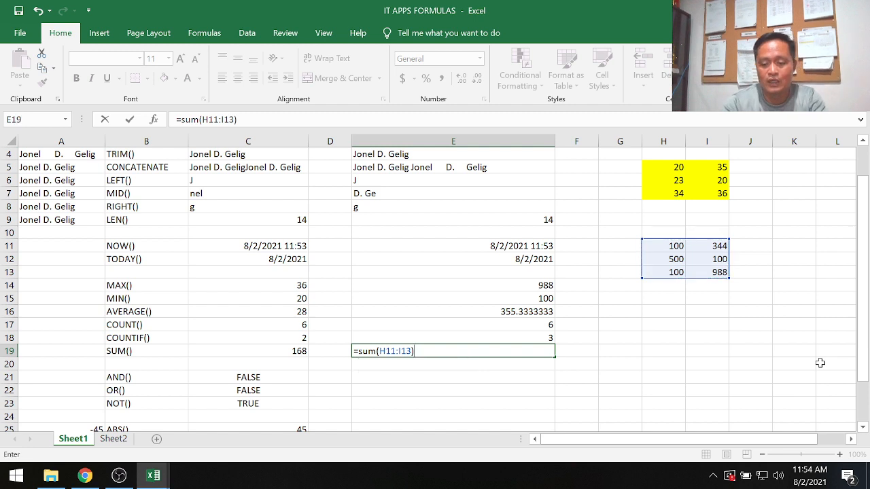
key("Return")
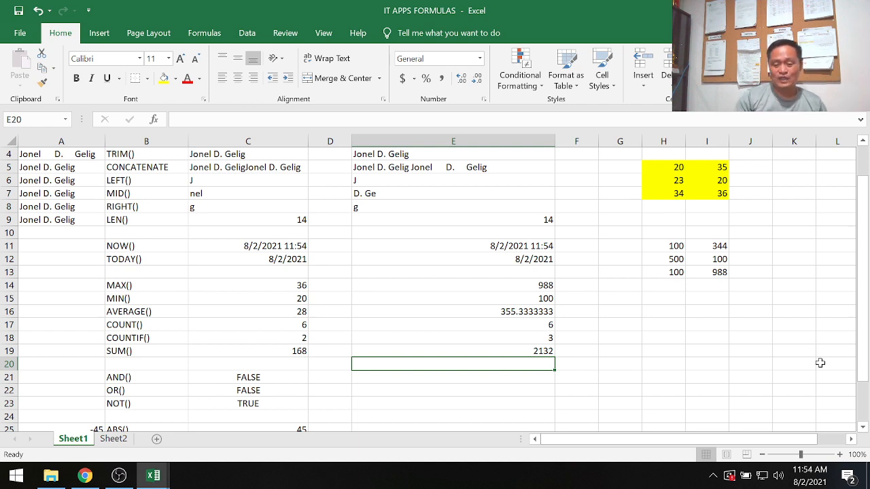
Enter the formula =sum(H11:I13)/6 in cell F19 to work out the average of the sample numbers manually.
key("Up")
key("Right")
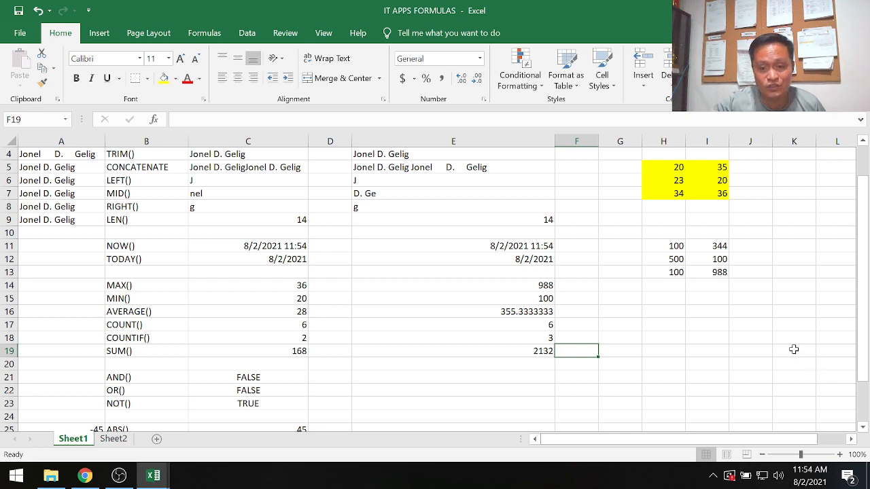
left_click(519, 311)
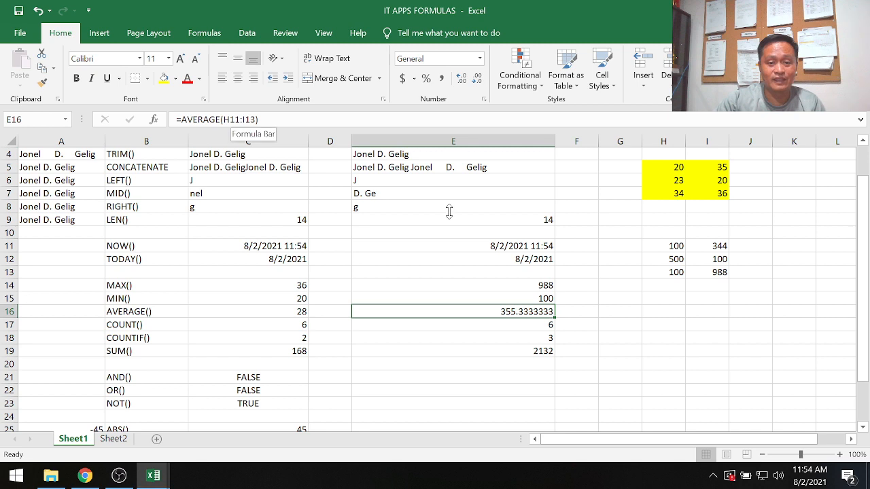
left_click(577, 349)
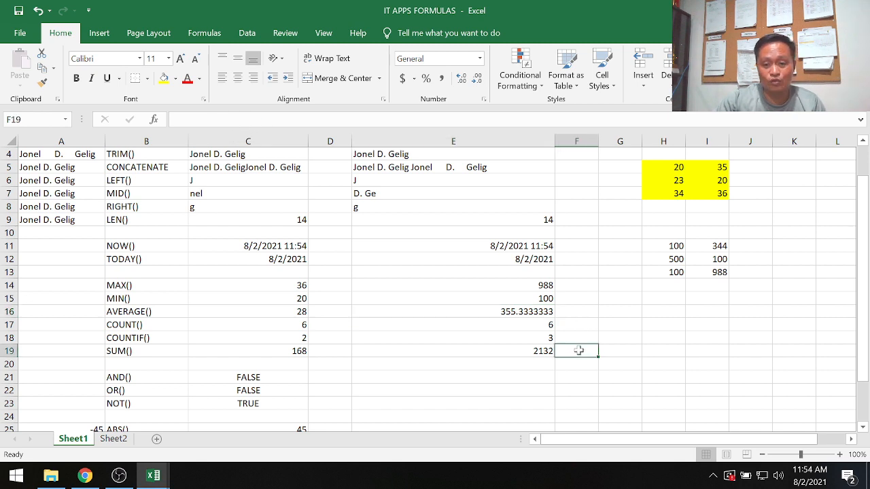
type("=")
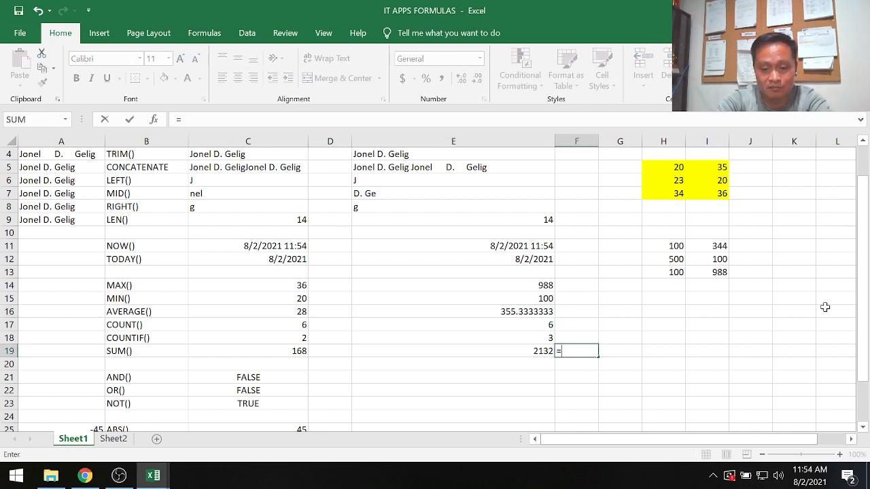
type("sum(")
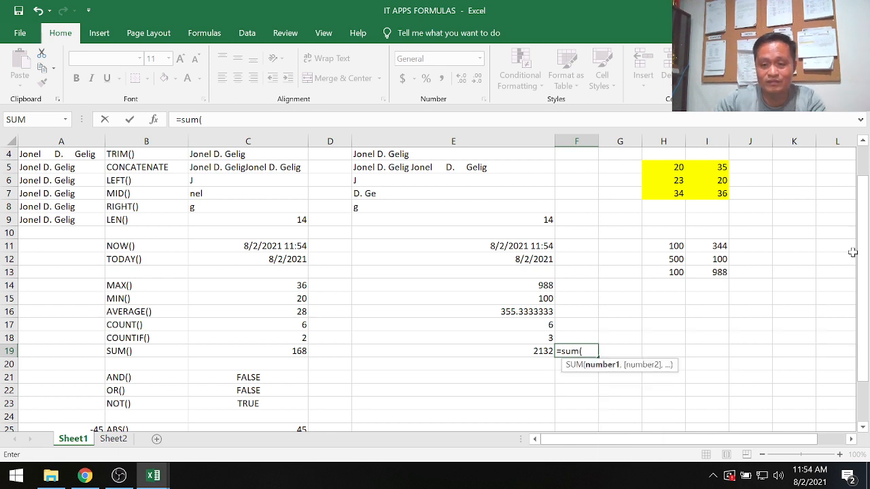
left_click_drag(664, 247, 713, 273)
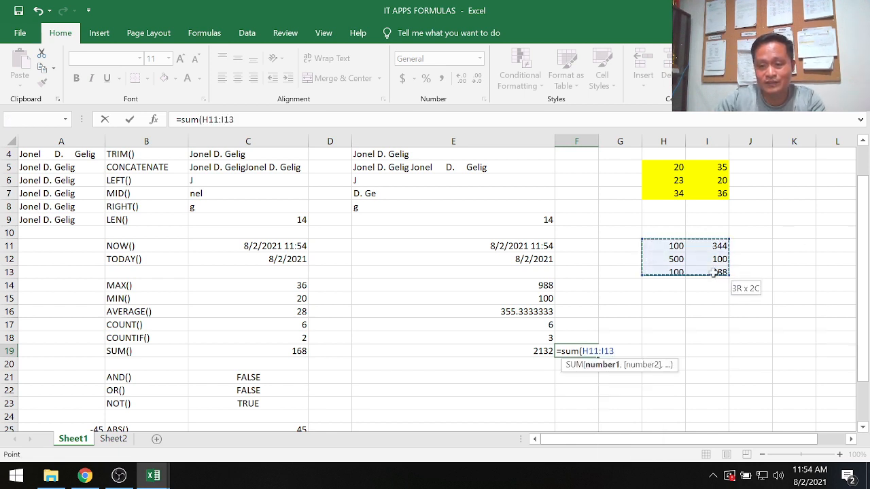
type(")")
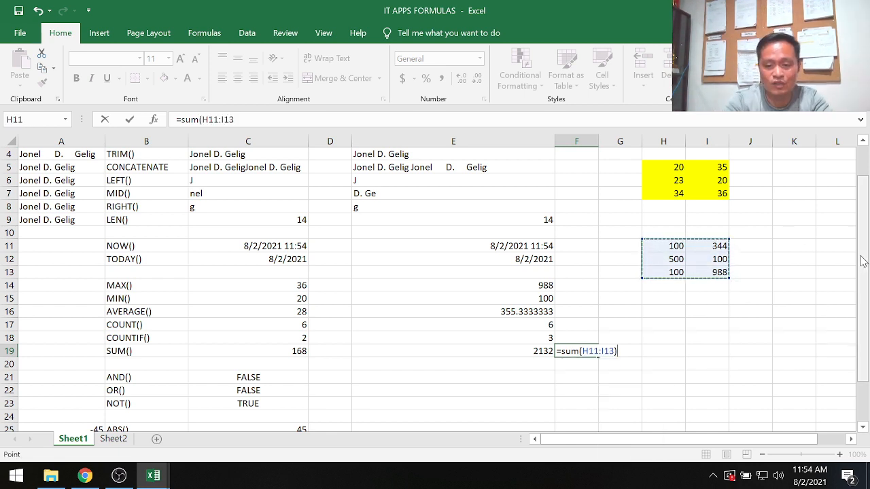
type("/")
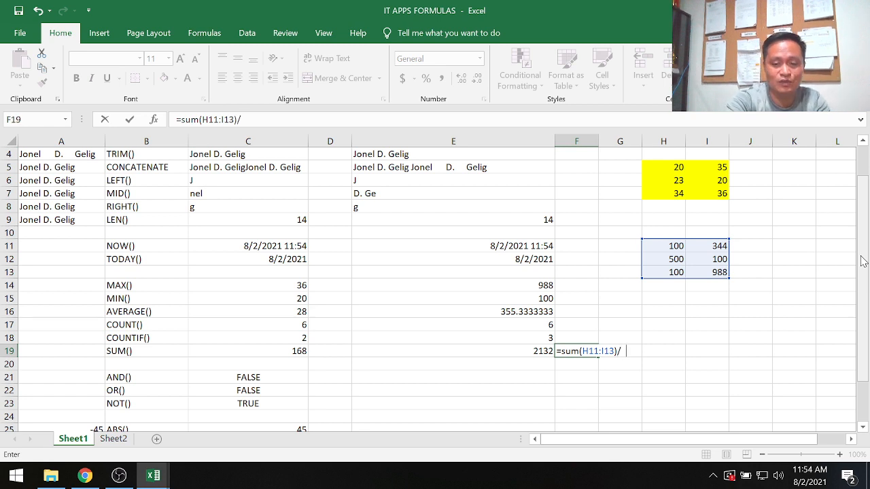
type("6")
key("Return")
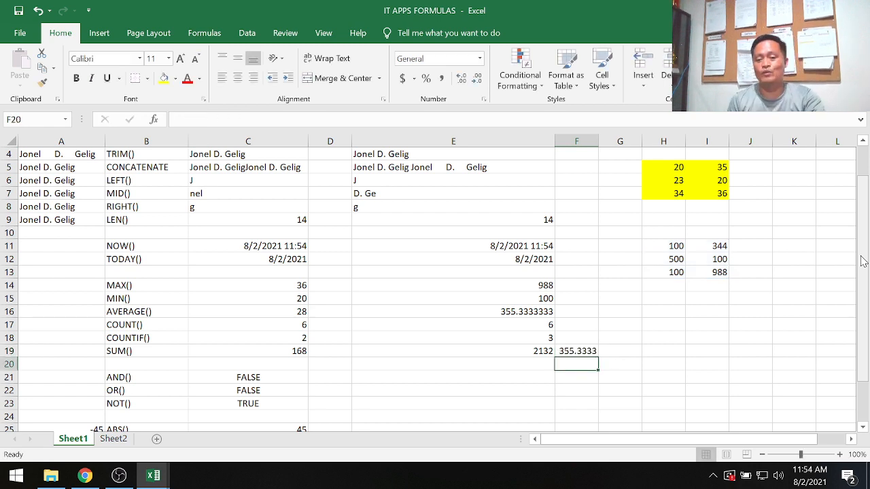
Compare the manual average formula in F19 with the AVERAGE formula in E16.
left_click(576, 353)
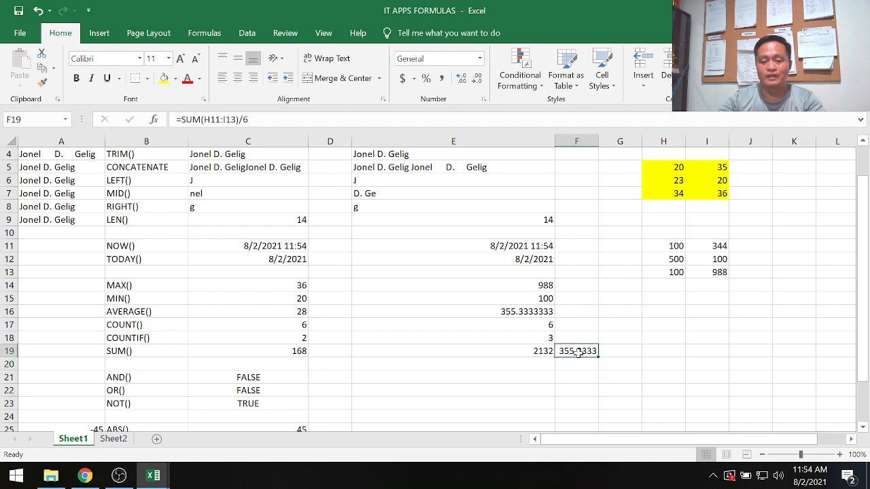
left_click(507, 309)
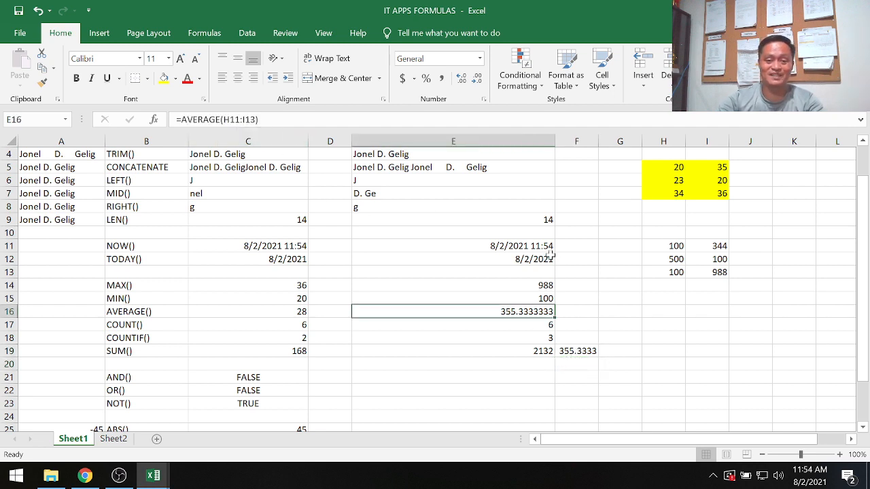
left_click(584, 353)
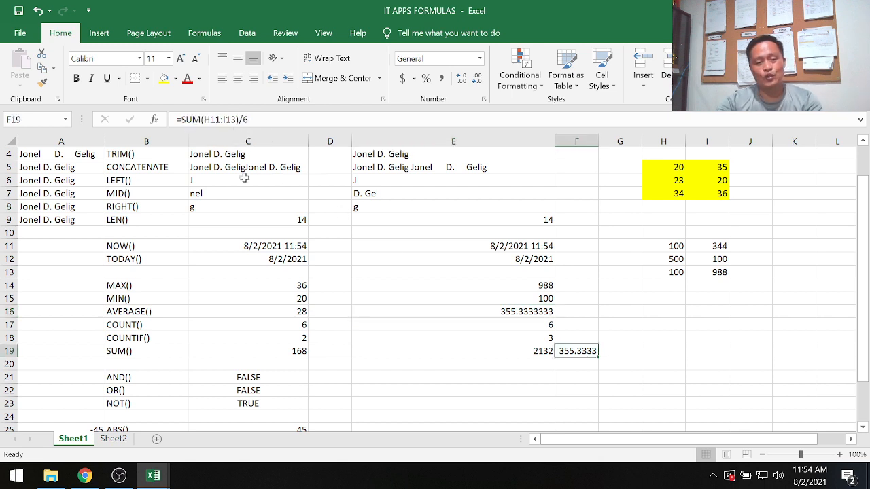
scroll(398, 337, "down", 2)
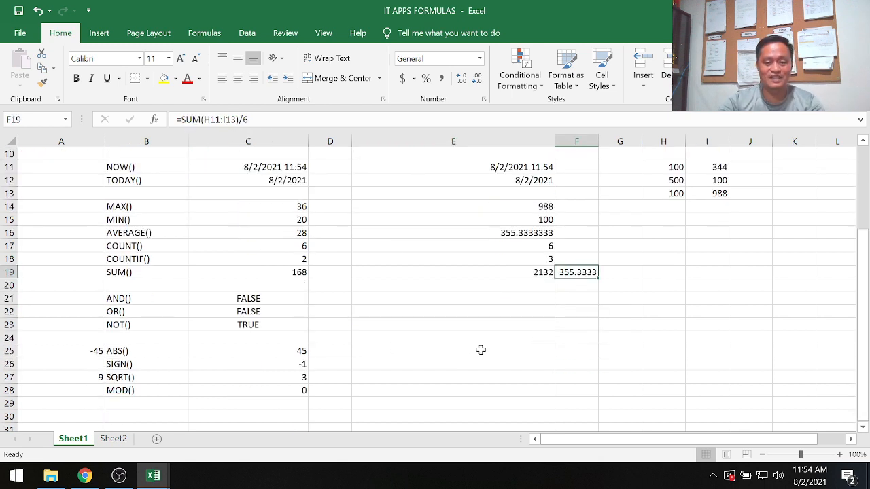
Review the logical and math function labels in column B and the example logical formulas in C21:C23.
scroll(441, 339, "down", 1)
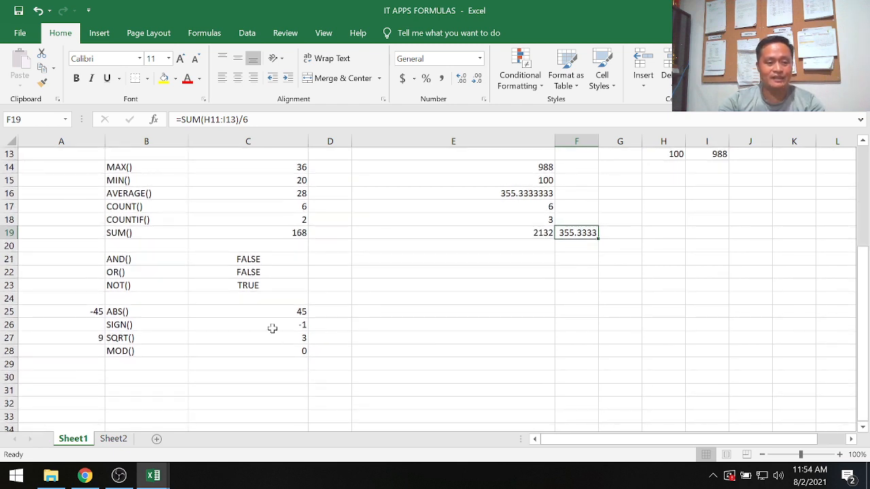
left_click_drag(138, 259, 136, 283)
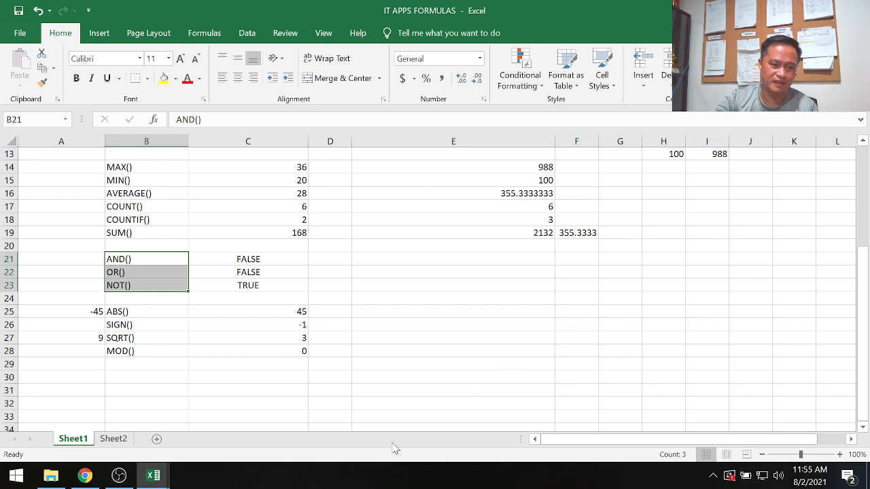
left_click_drag(146, 312, 145, 352)
left_click(163, 258)
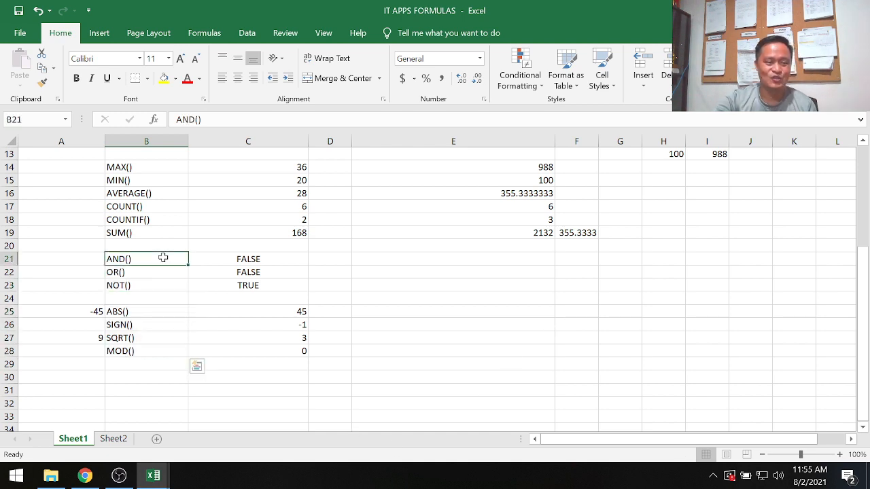
left_click(272, 259)
scroll(442, 279, "up", 1)
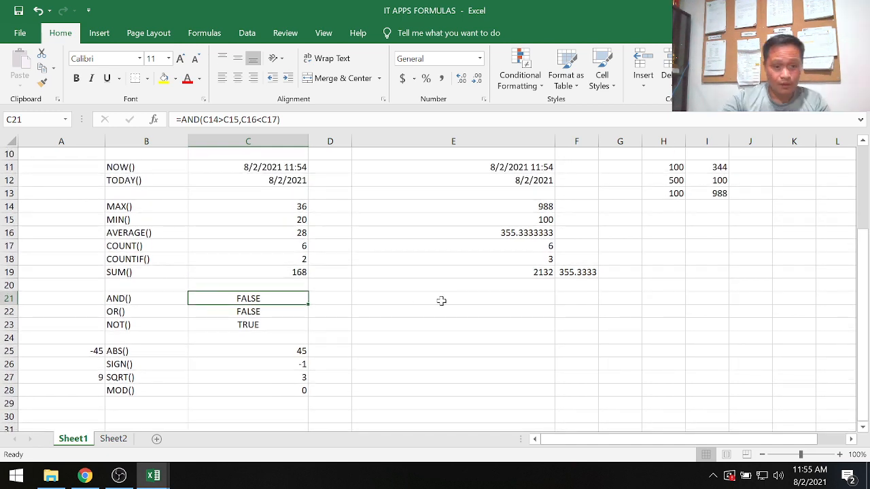
left_click(442, 300)
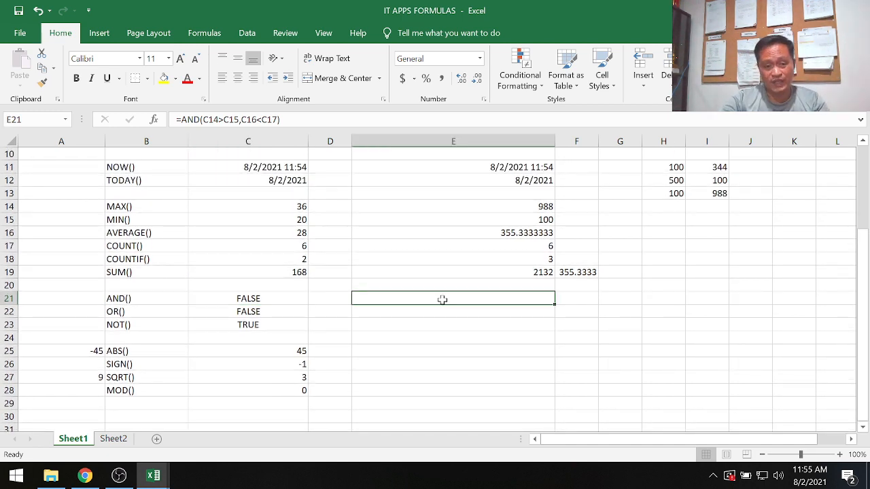
left_click(167, 300)
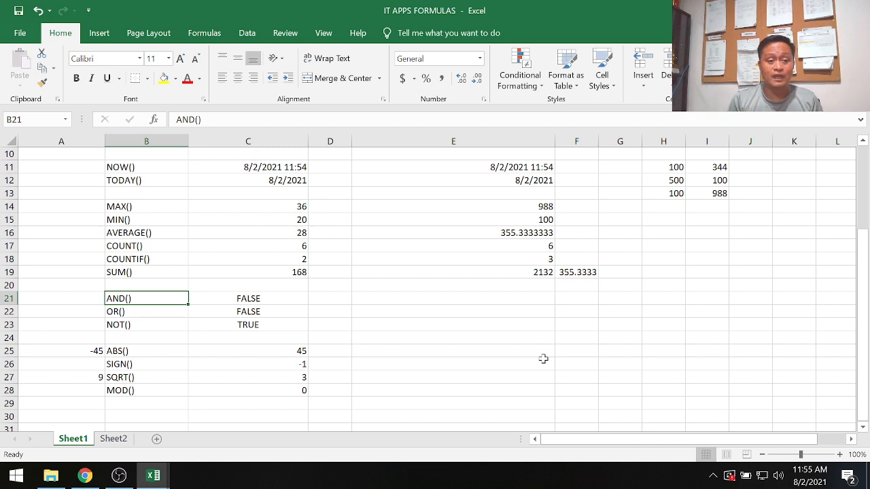
key("Down")
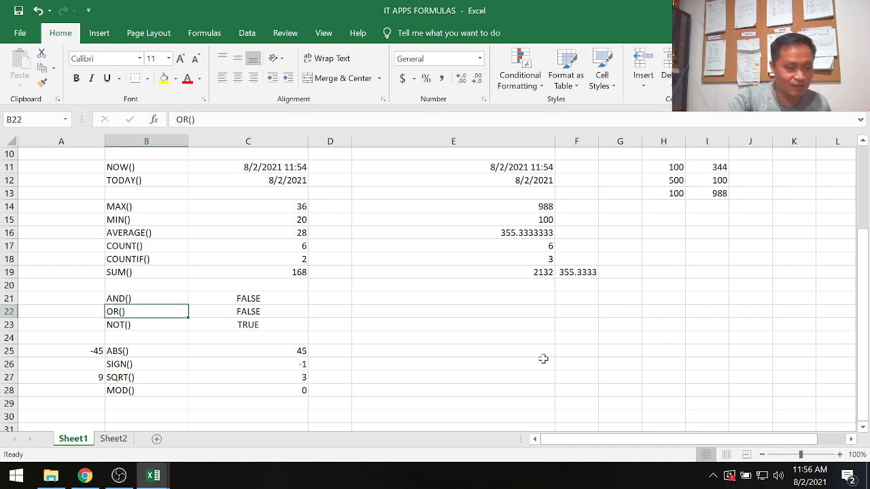
key("Right")
key("Up")
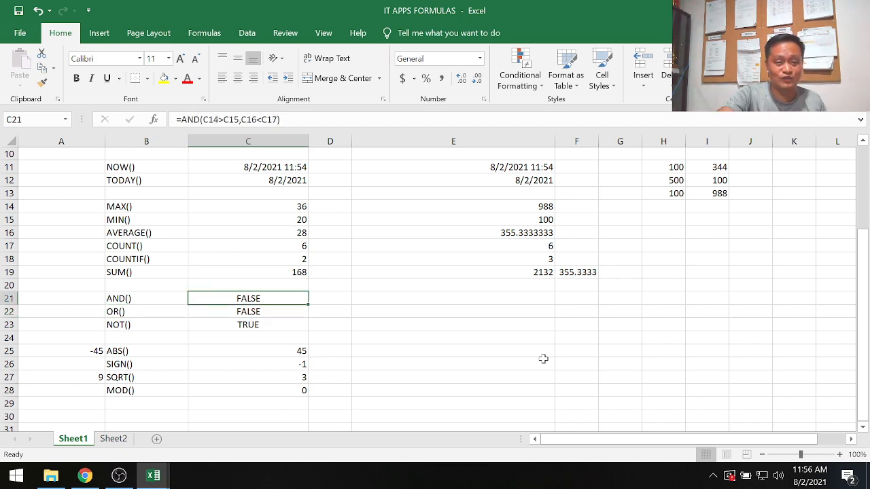
key("Down")
key("Down")
key("Up")
key("Up")
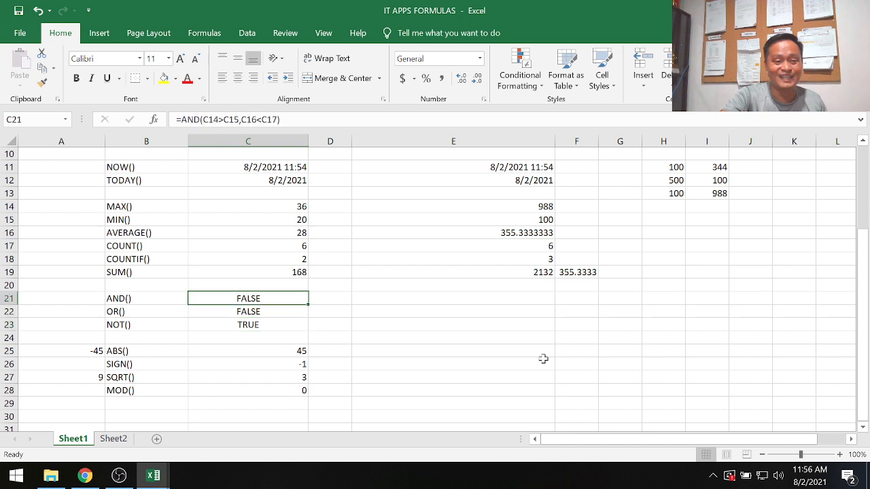
Enter the formula =and(H12>H11,I13>I11) in cell E21 to test whether both comparisons of the sample numbers are true.
key("Right")
key("Right")
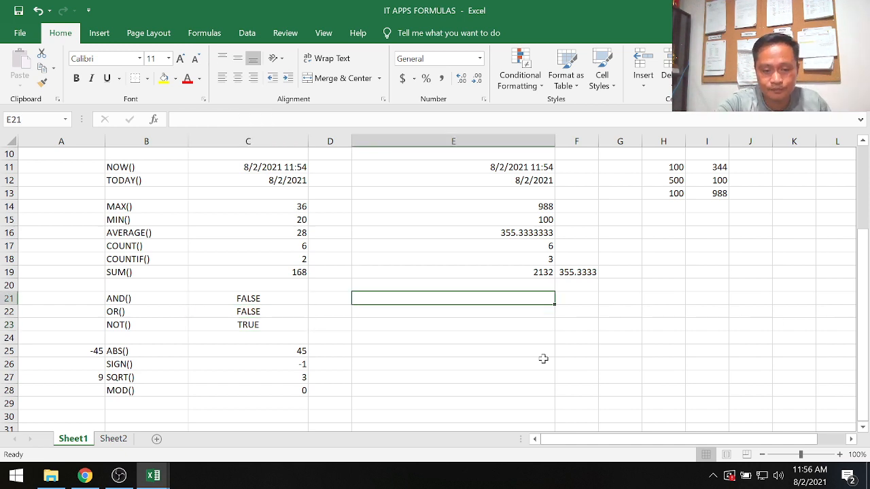
type("=and")
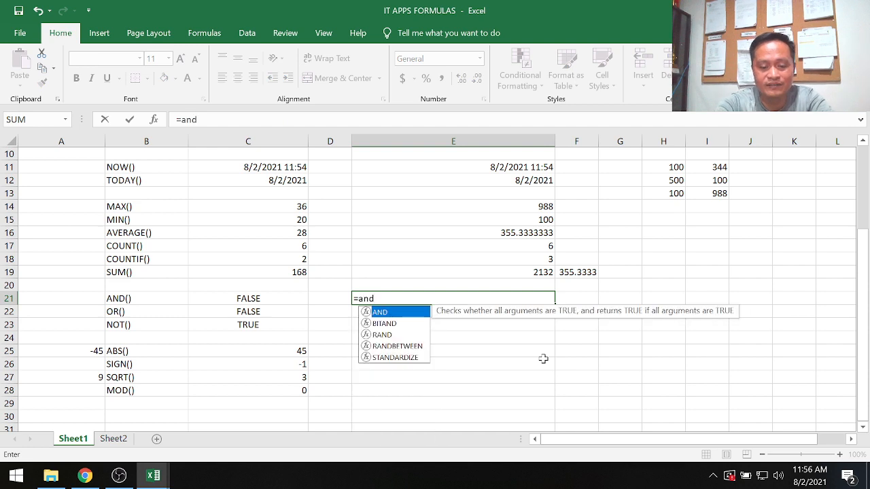
type("(")
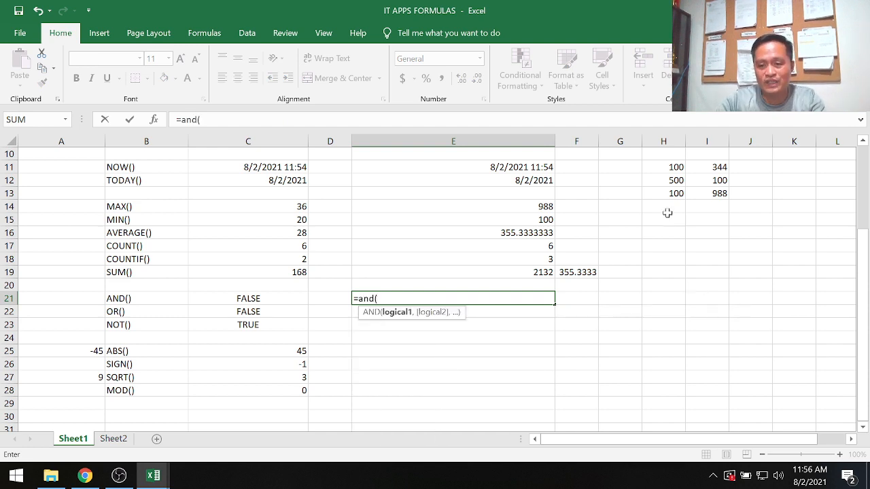
left_click(666, 181)
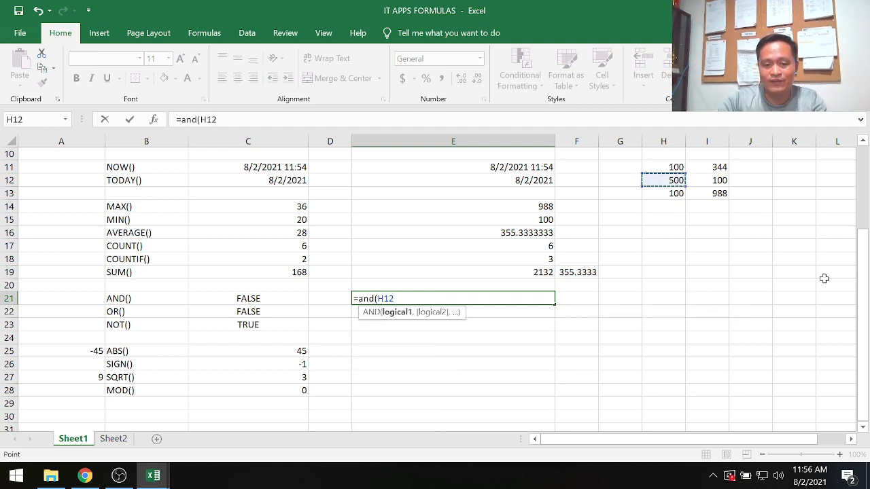
type(">")
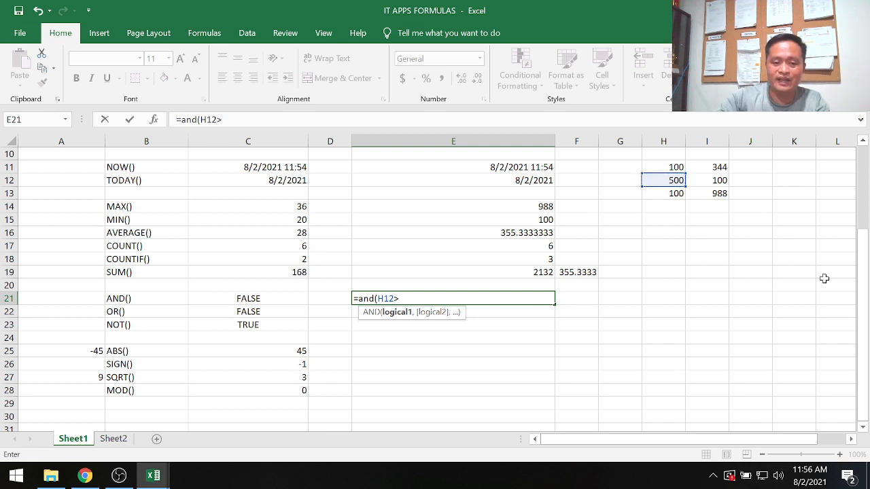
left_click(670, 168)
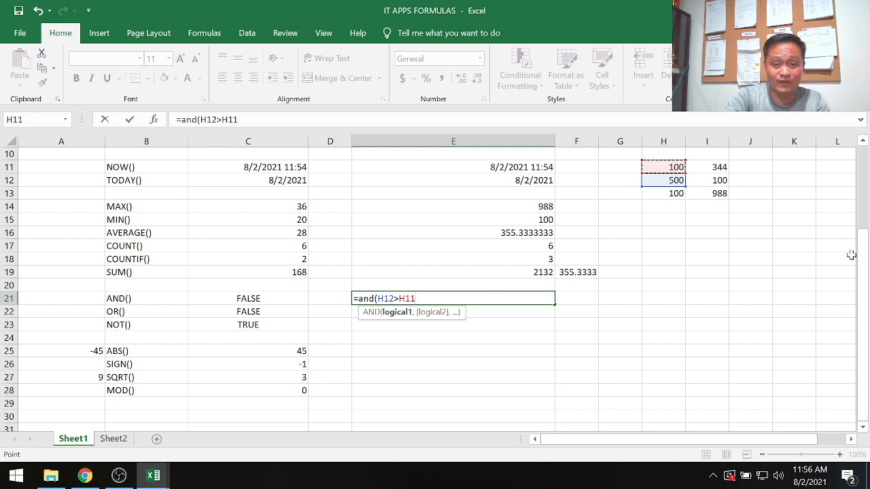
type(",")
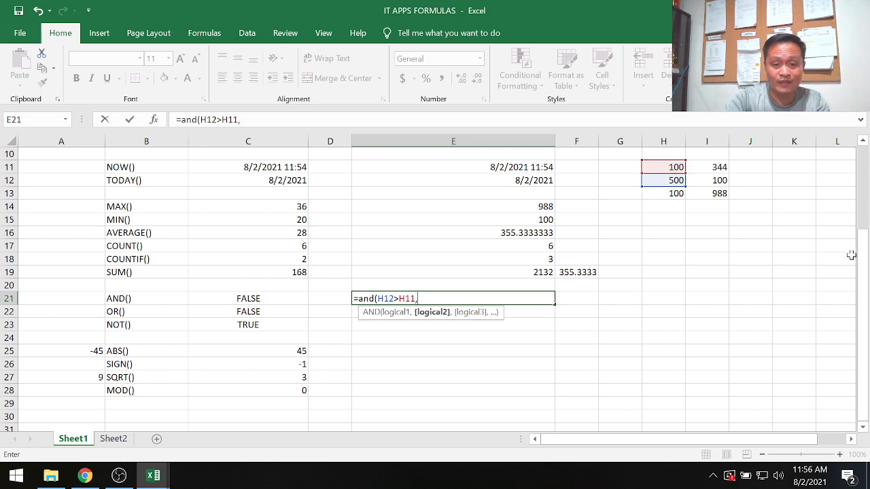
left_click(713, 196)
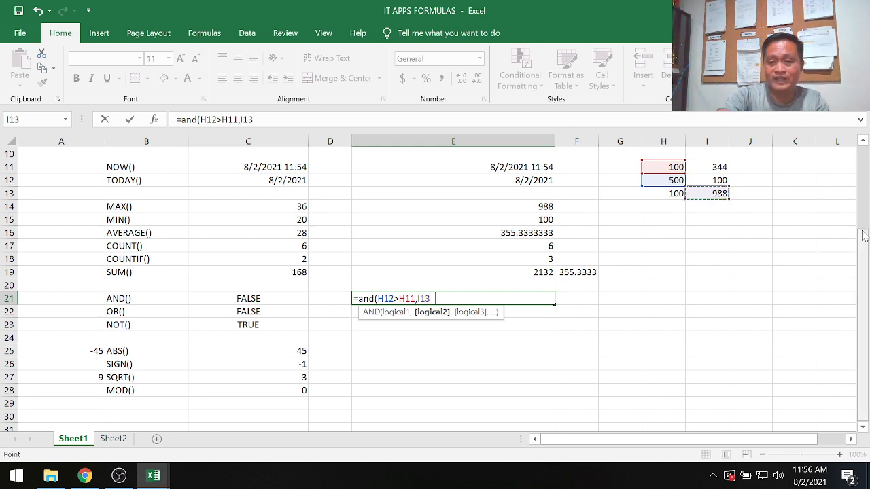
type(">")
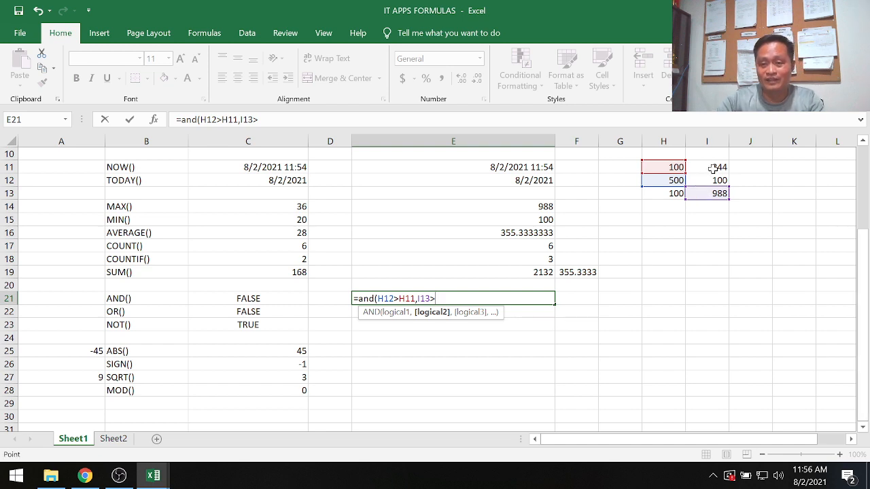
left_click(710, 167)
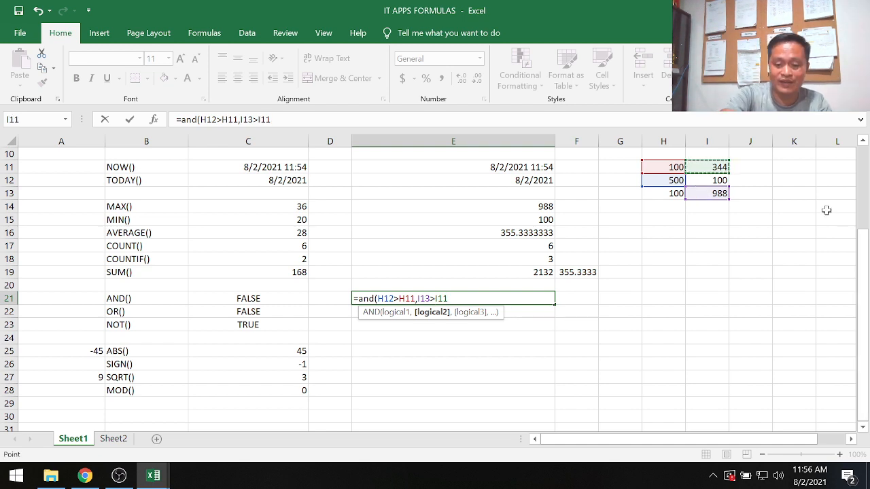
type(")")
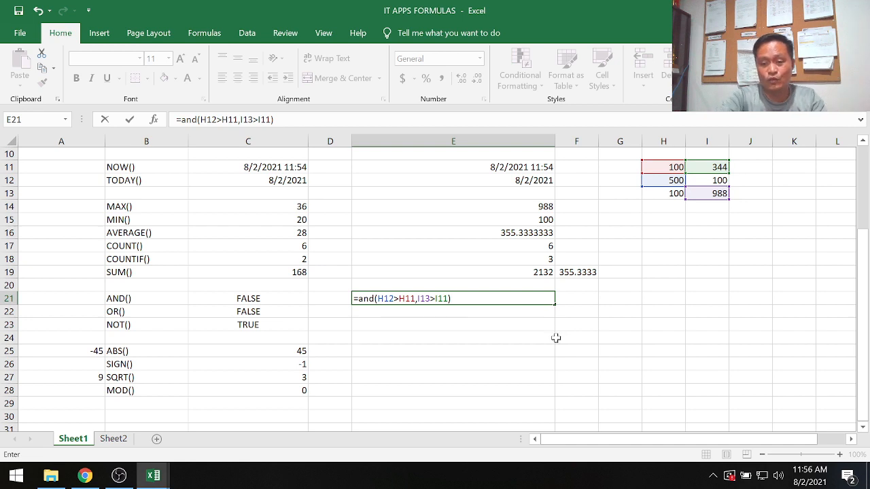
key("Return")
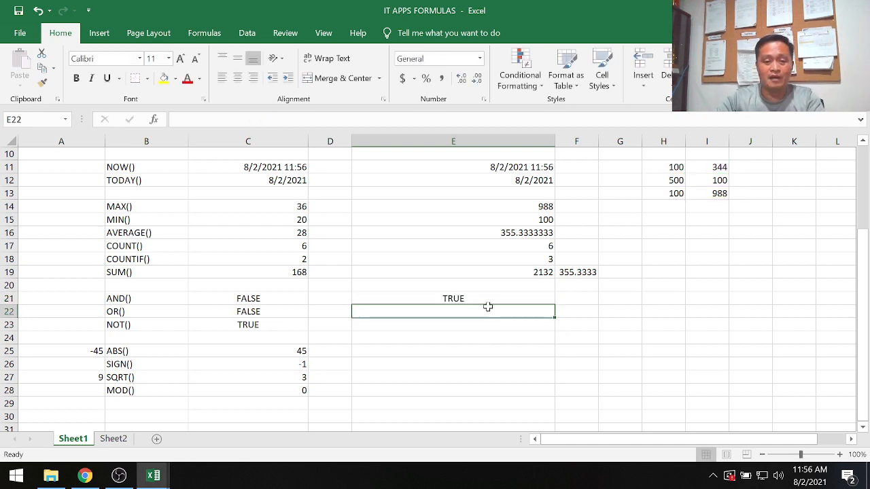
Change the sample number in I13 to 90 and check the AND formula in E21 against cells I13 and I11.
left_click(491, 298)
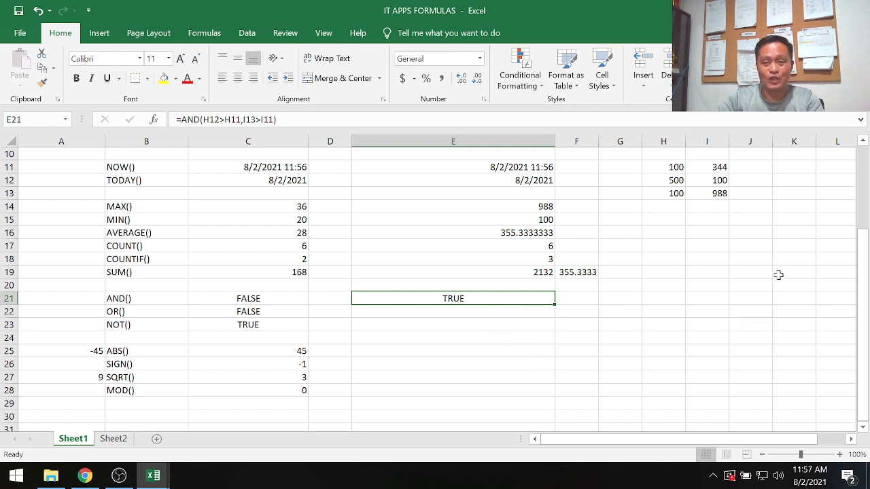
left_click(718, 194)
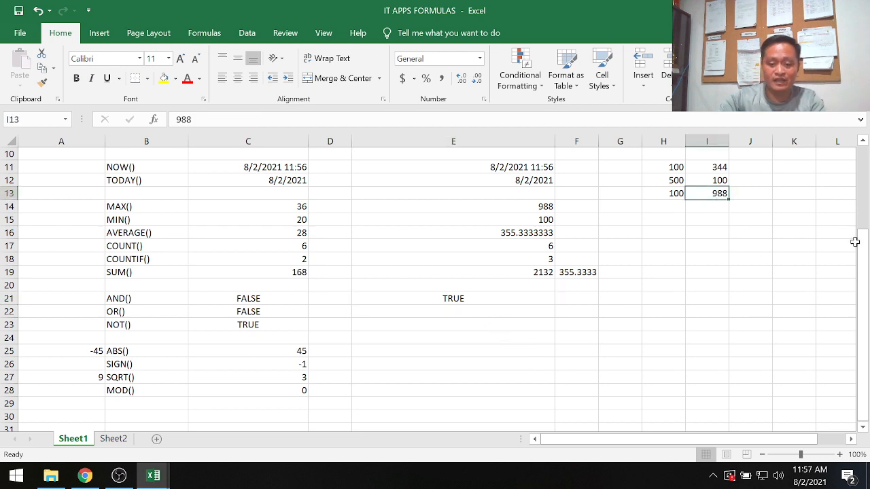
type("90")
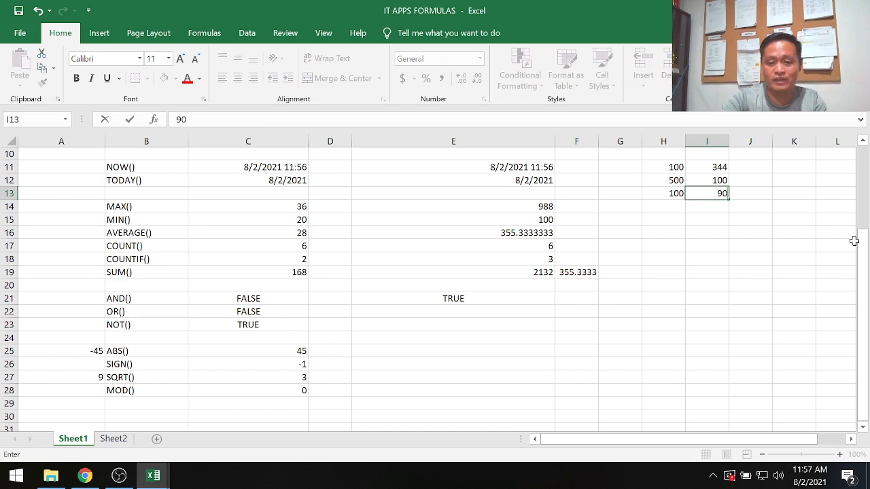
key("Return")
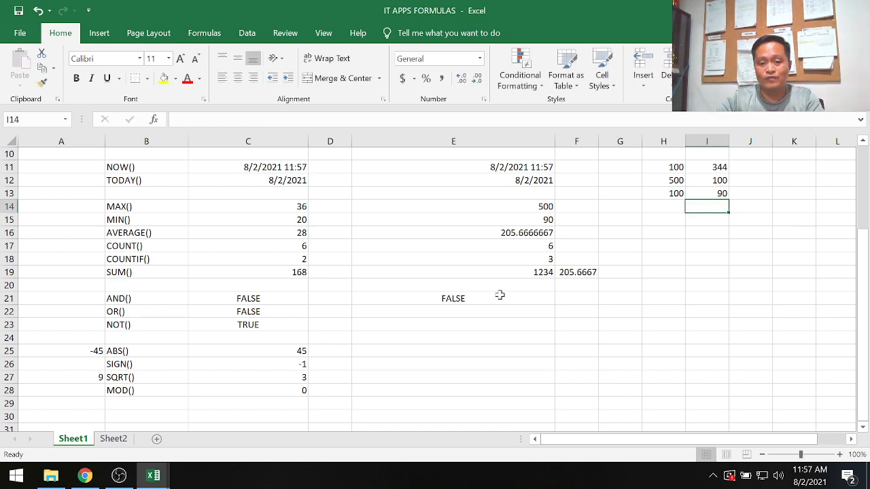
left_click(500, 297)
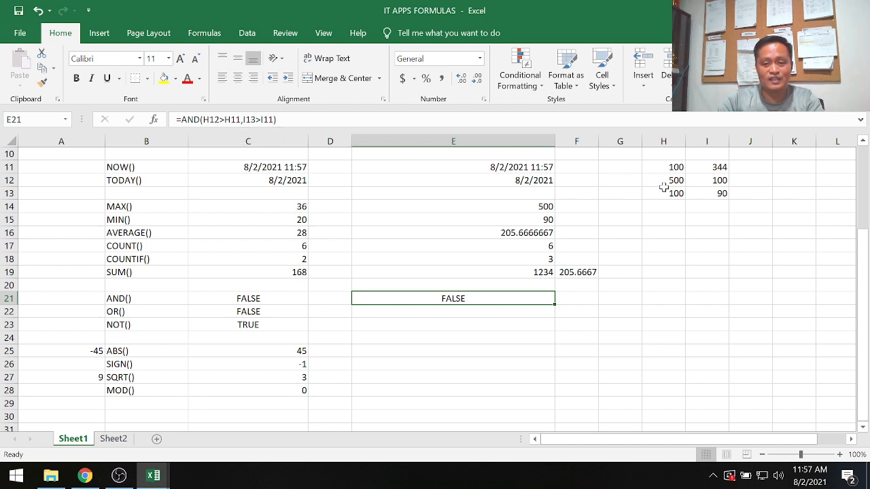
left_click(708, 191)
left_click(712, 167)
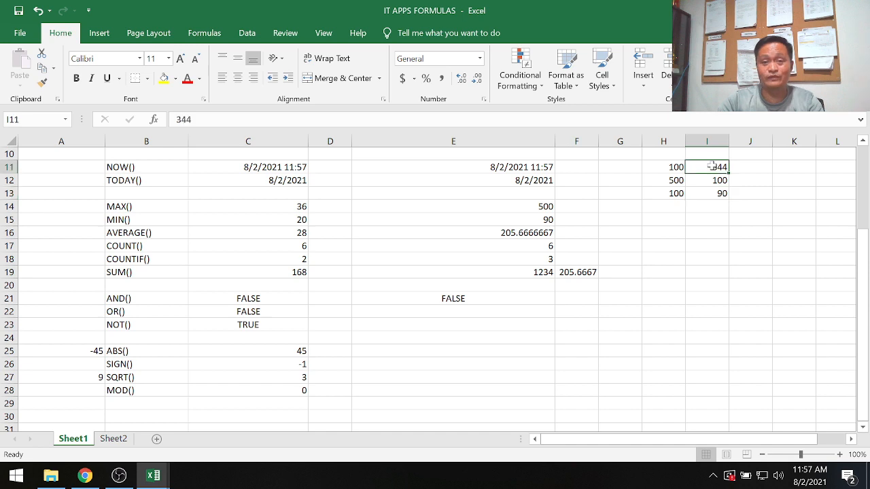
left_click(475, 297)
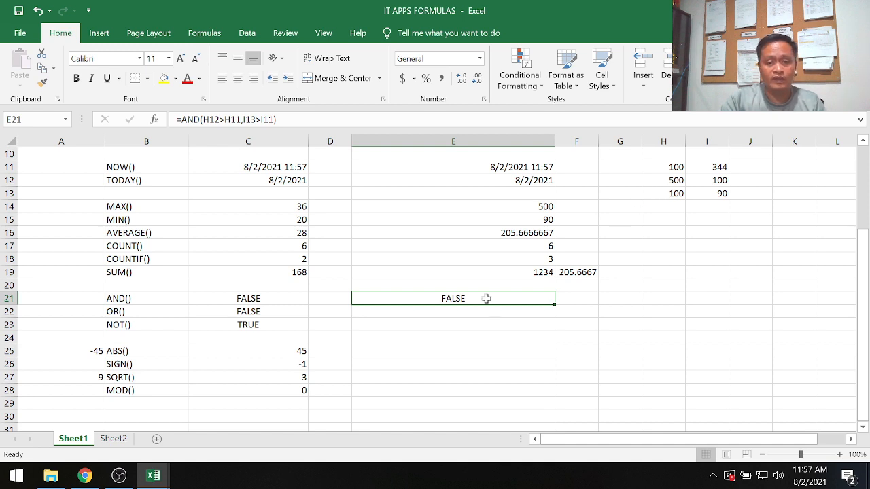
Enter the formula =or(H12>H11,I13>I11) in cell E22 to test whether either comparison of the sample numbers is true.
left_click(448, 311)
type("=or(")
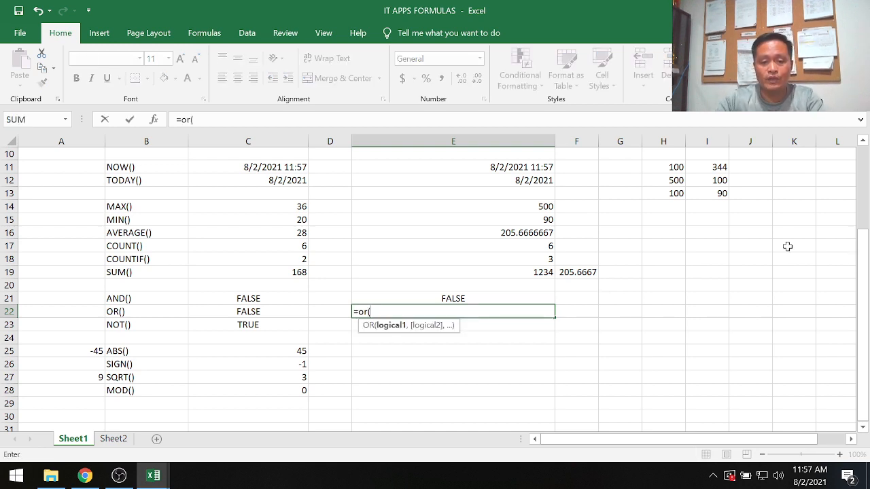
left_click(678, 181)
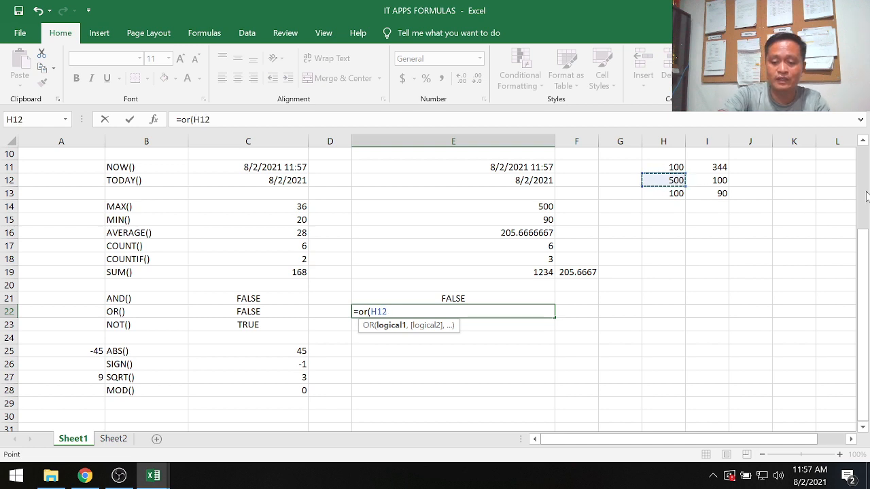
type(">")
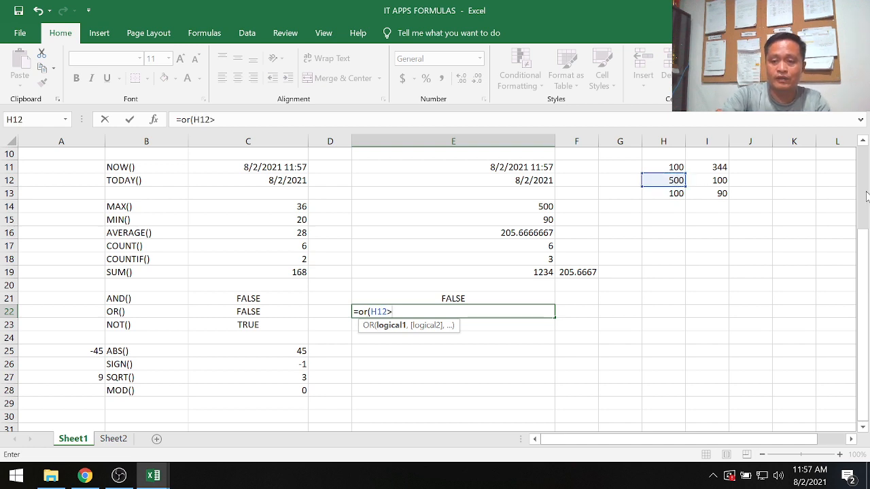
left_click(663, 167)
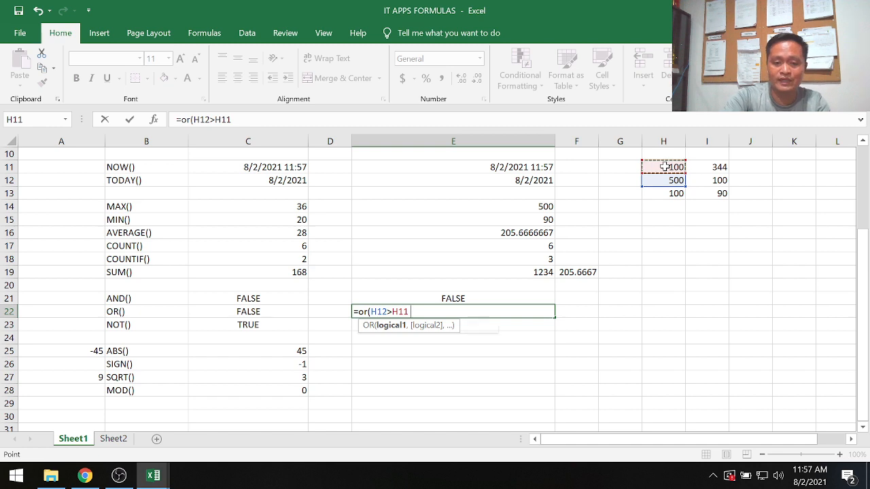
type(",")
left_click(718, 196)
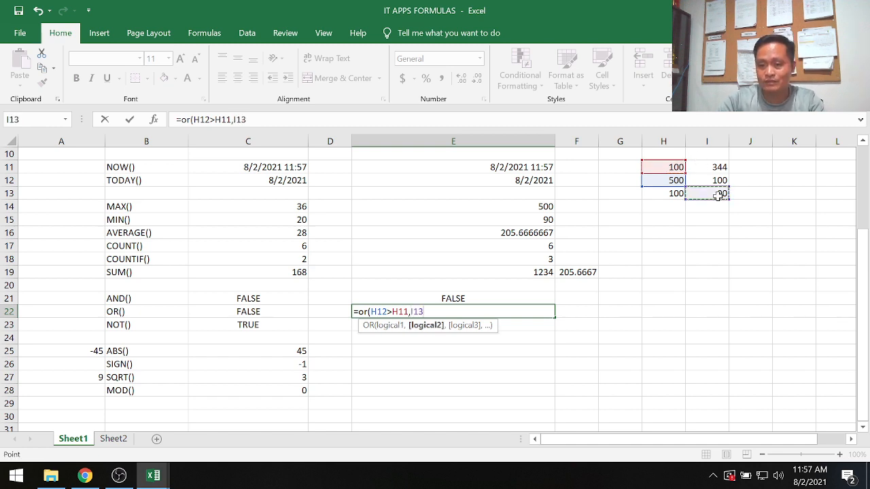
type(">")
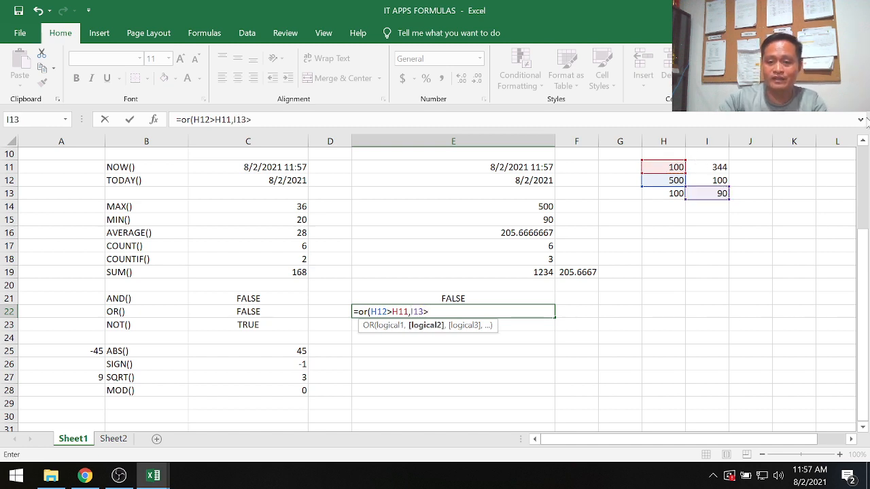
left_click(721, 166)
type(")")
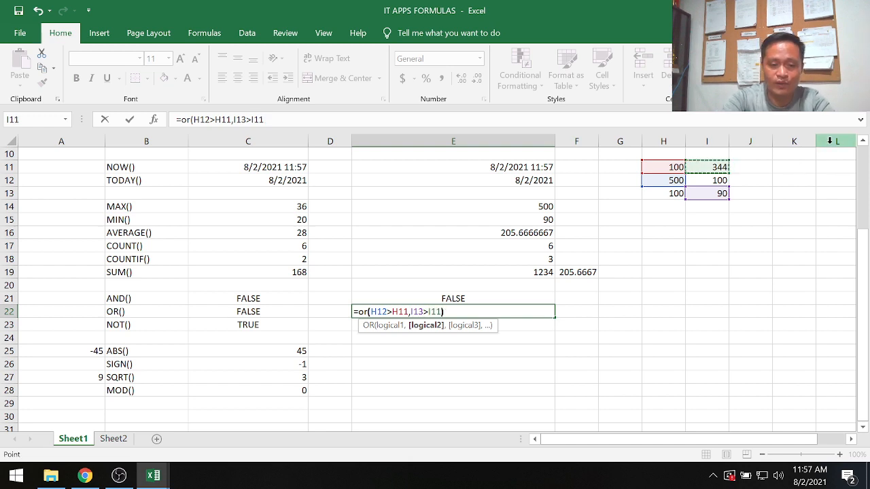
key("Return")
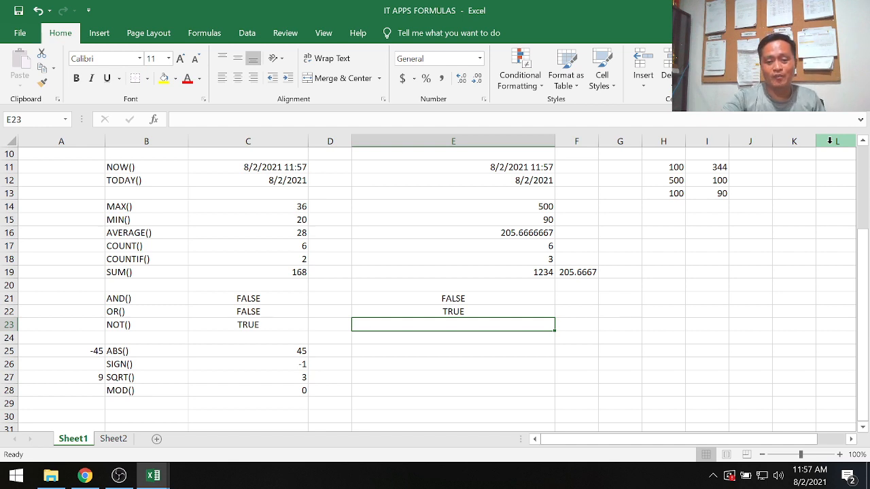
key("Up")
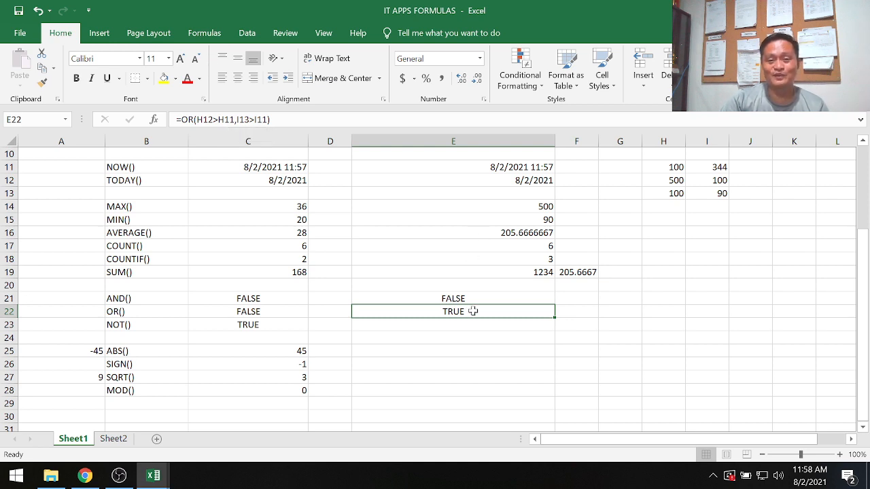
Enter the formula =not(H12>H11) in cell E23 to reverse the result of the comparison.
left_click(255, 327)
left_click(538, 322)
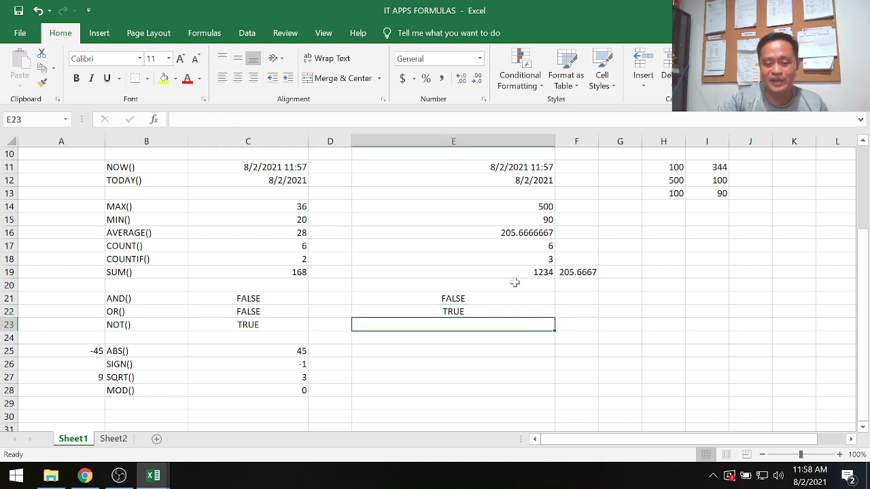
type("=not")
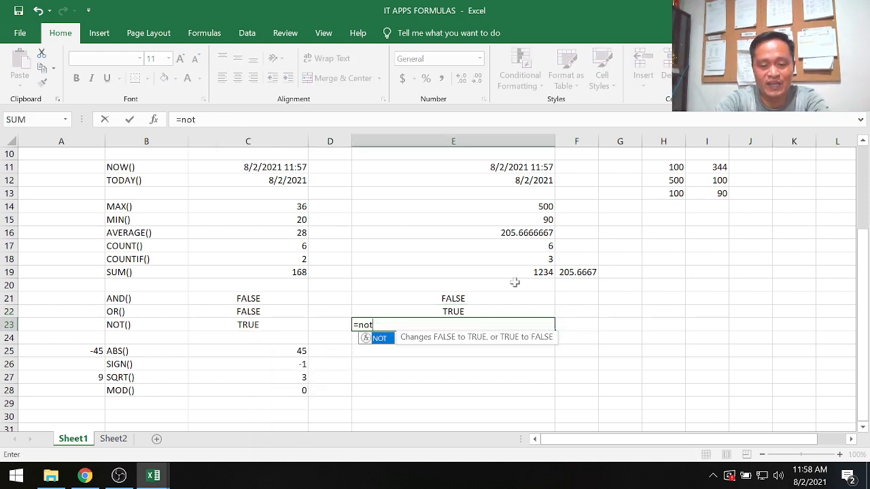
type("(")
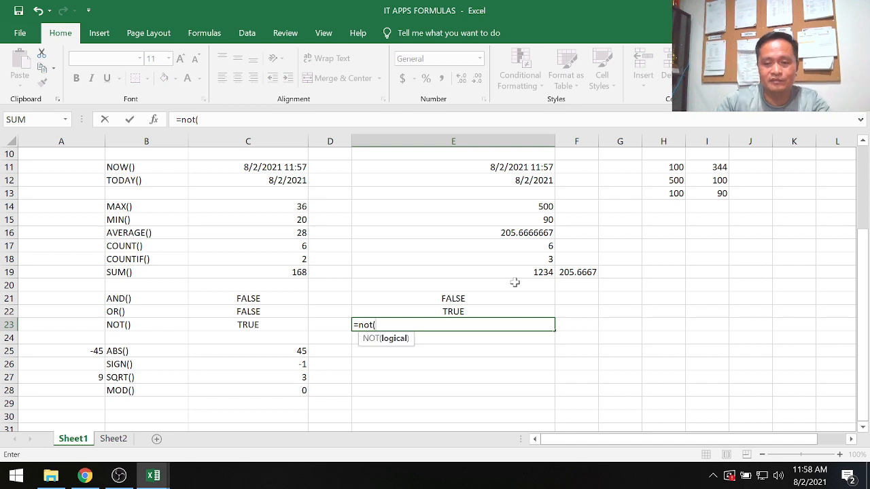
left_click(661, 182)
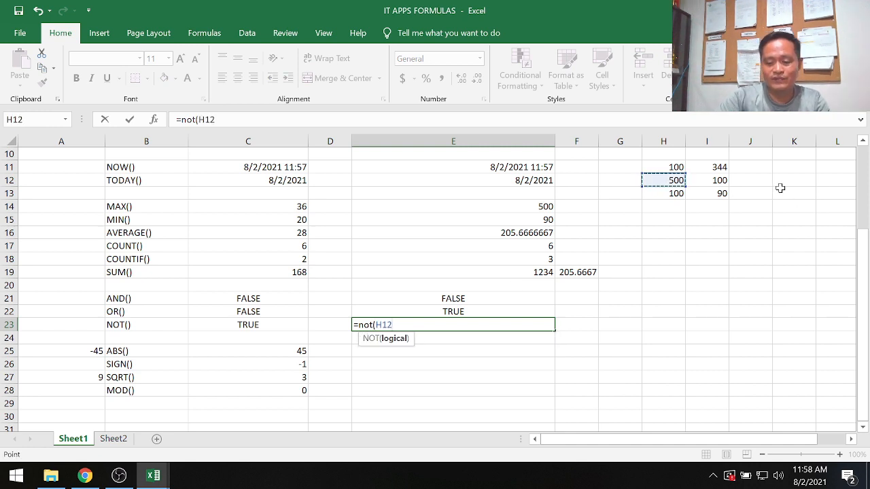
type(">")
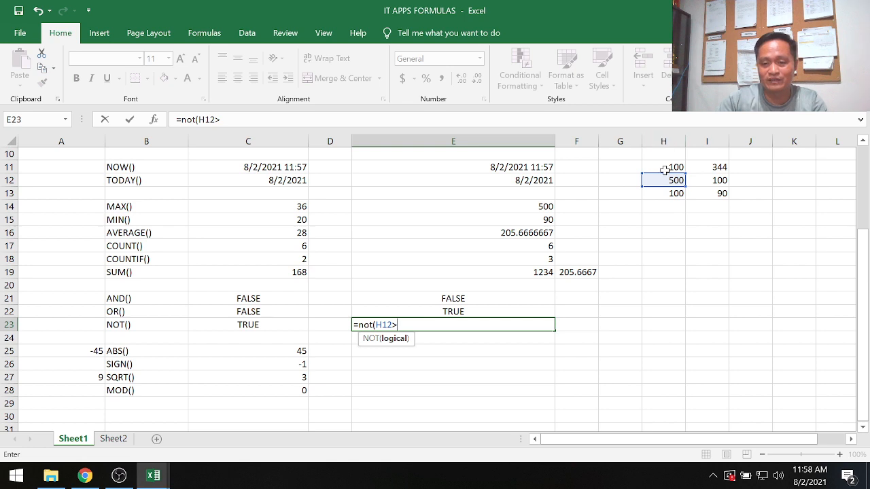
left_click(664, 169)
type(")")
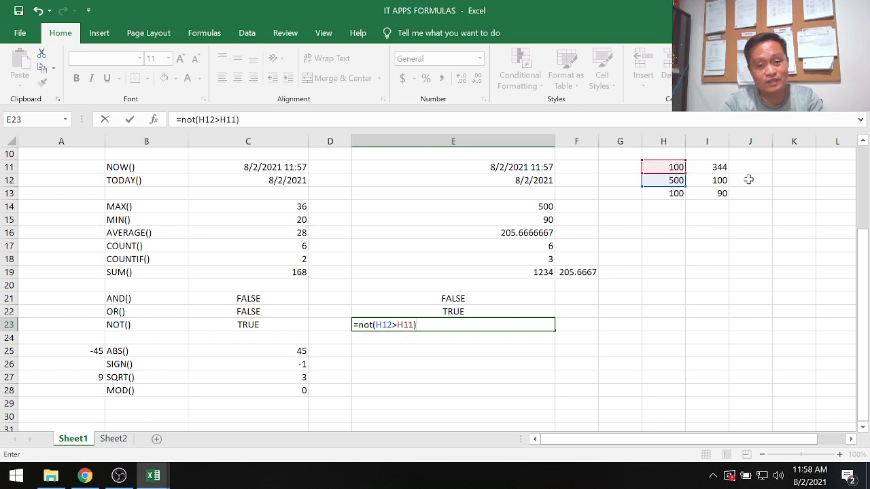
key("Return")
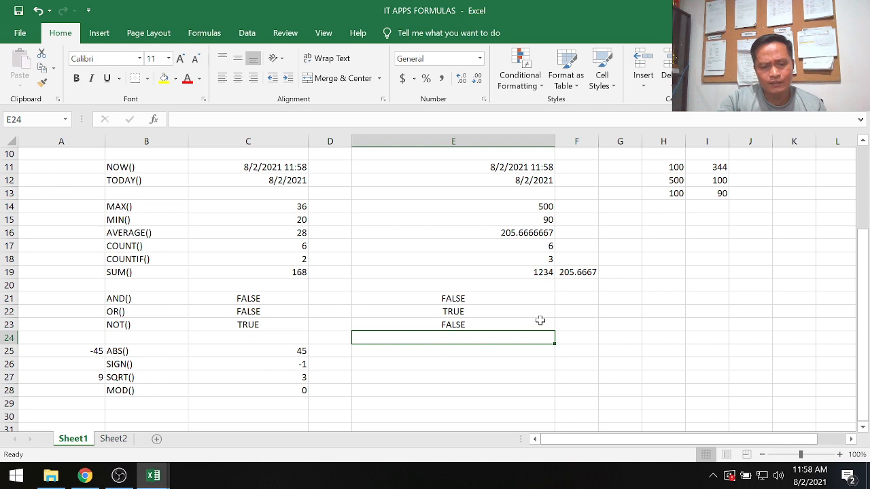
Enter the formula =abs(A25) in cell E25 to get the absolute value of the sample number.
key("Down")
scroll(598, 322, "down", 1)
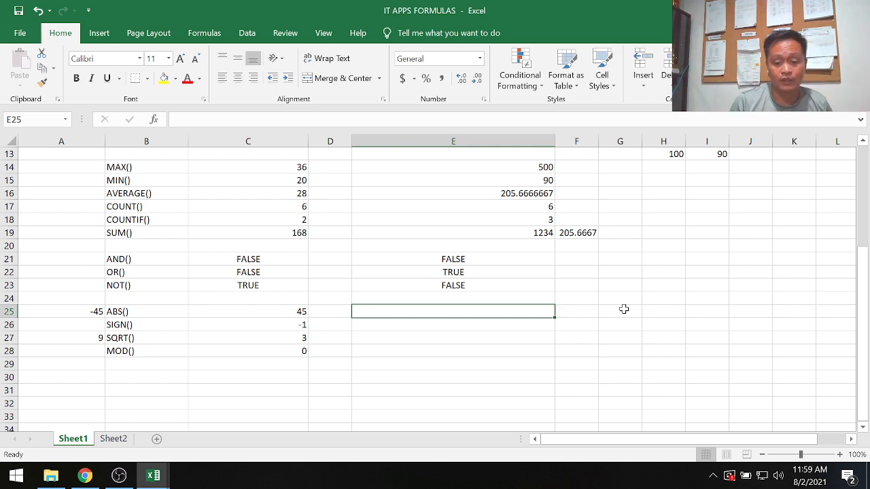
type("=")
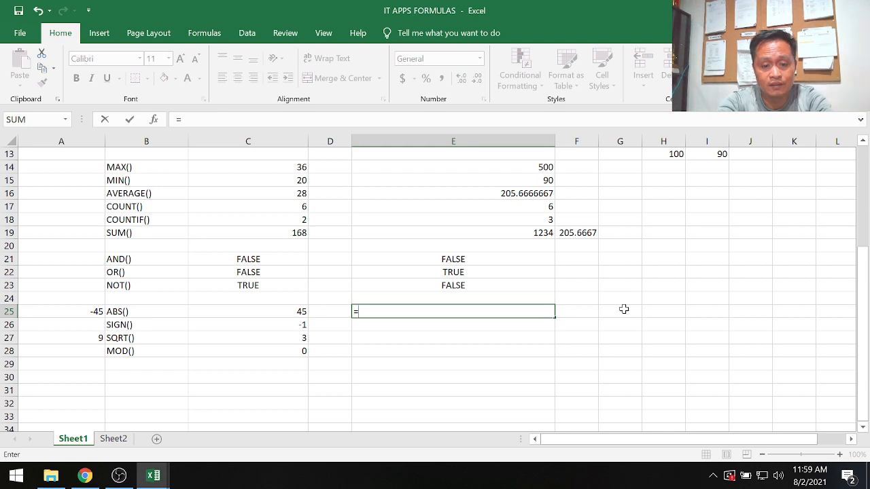
type("abs(")
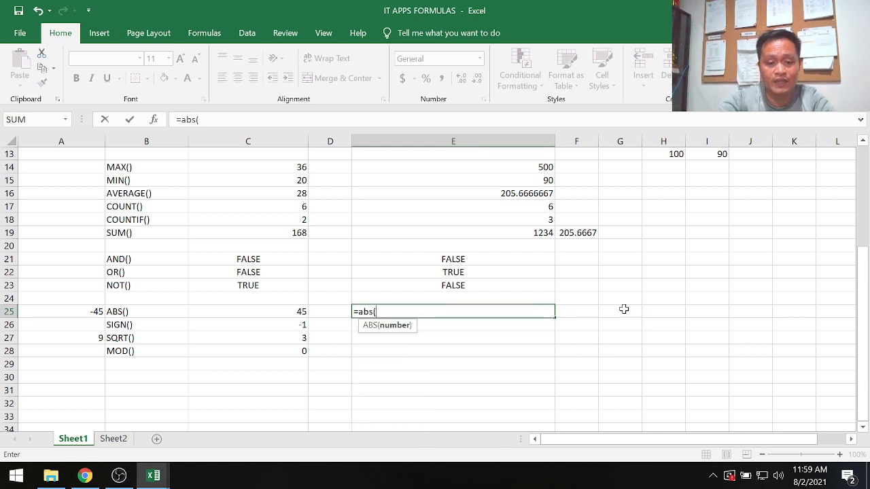
left_click(96, 311)
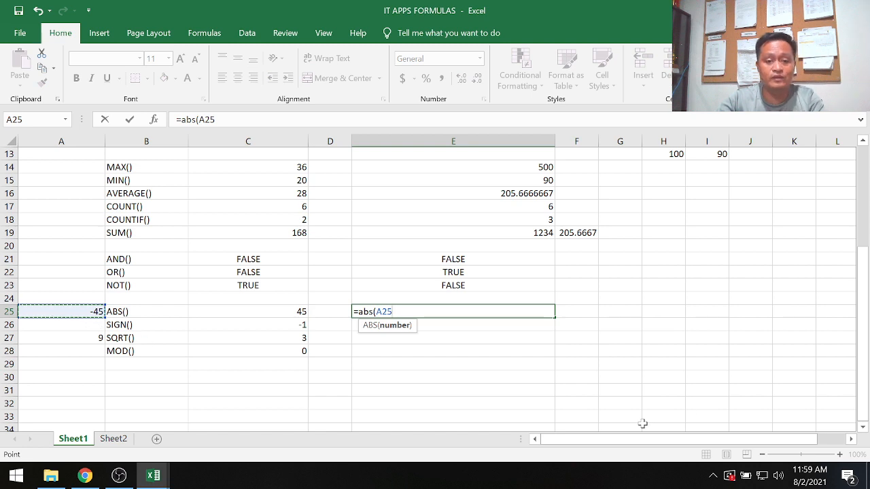
type(")")
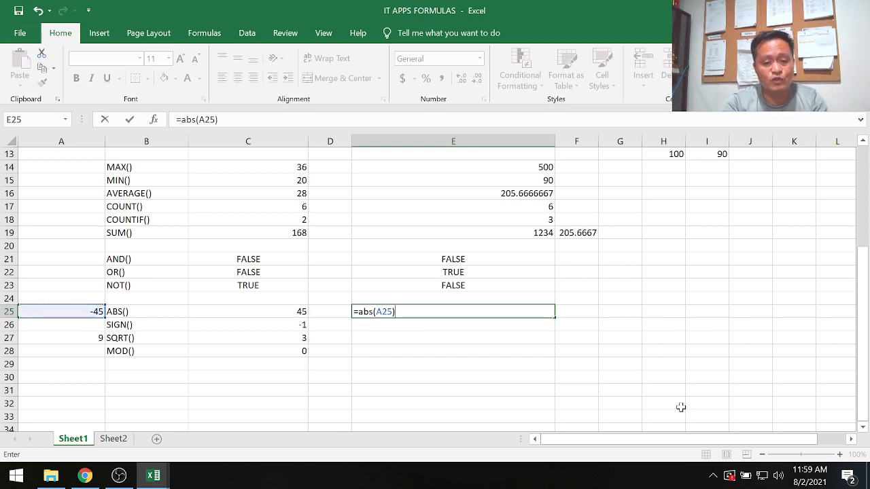
key("Return")
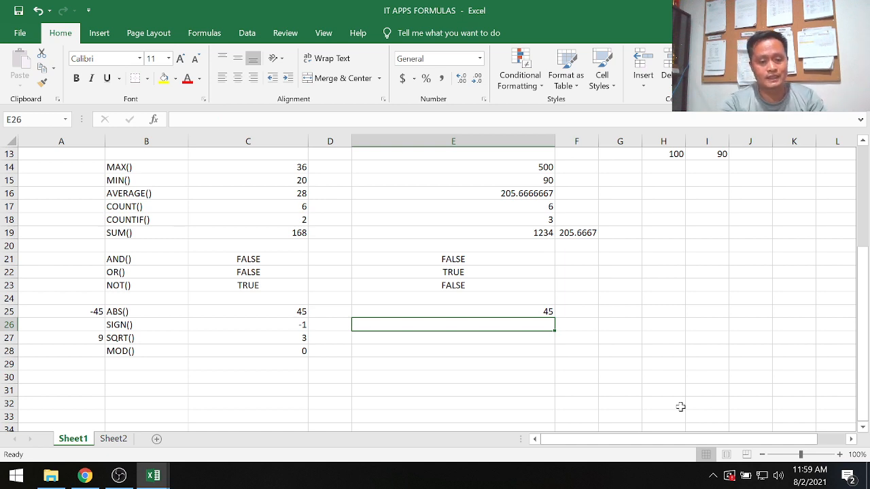
Enter the formula =sign(A25) in cell E26 to get the sign of the sample number.
type("=sing")
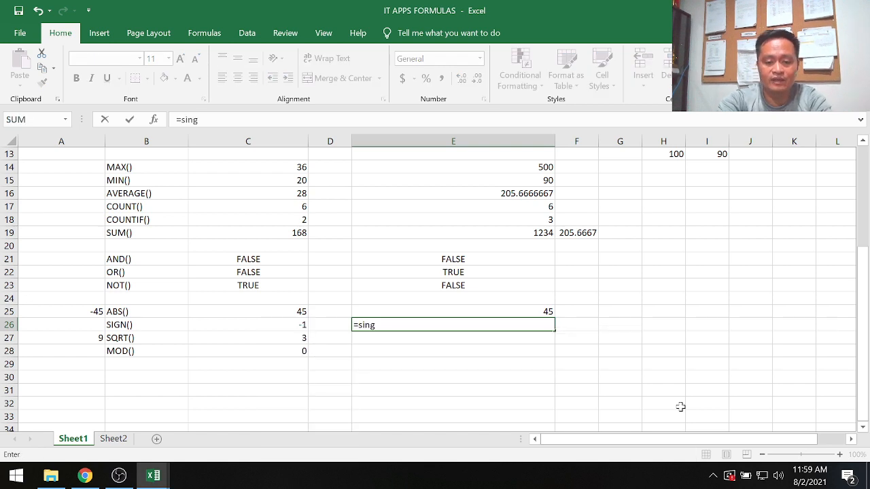
key("BackSpace")
key("BackSpace")
key("BackSpace")
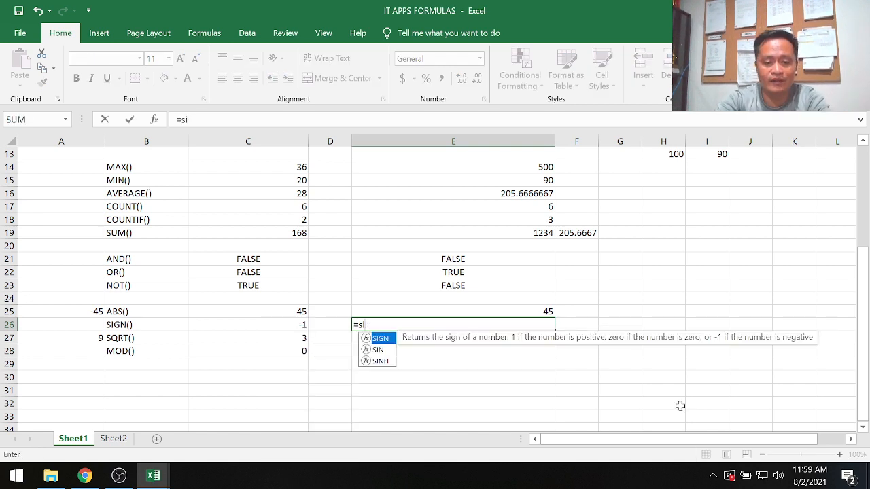
type("gn(")
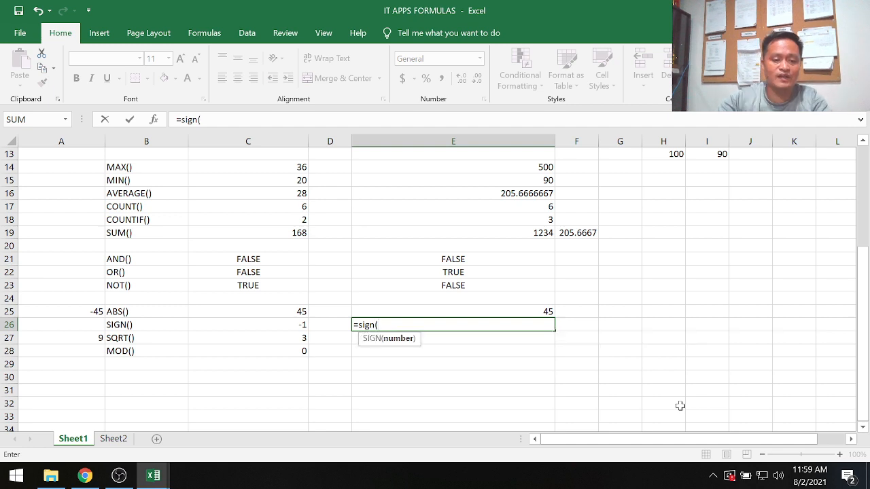
left_click(86, 312)
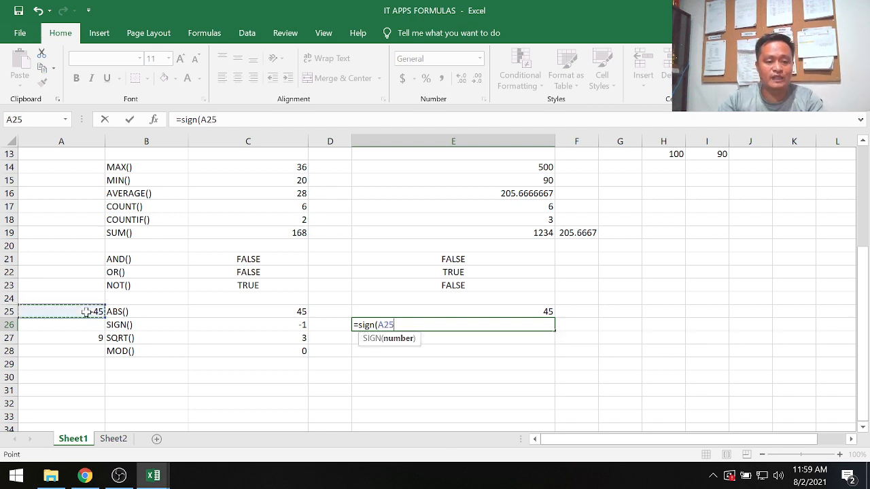
type(")")
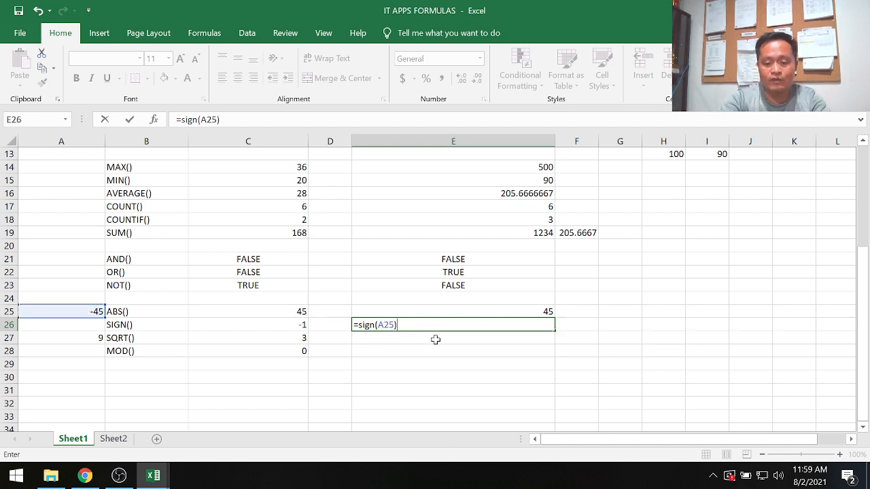
key("Return")
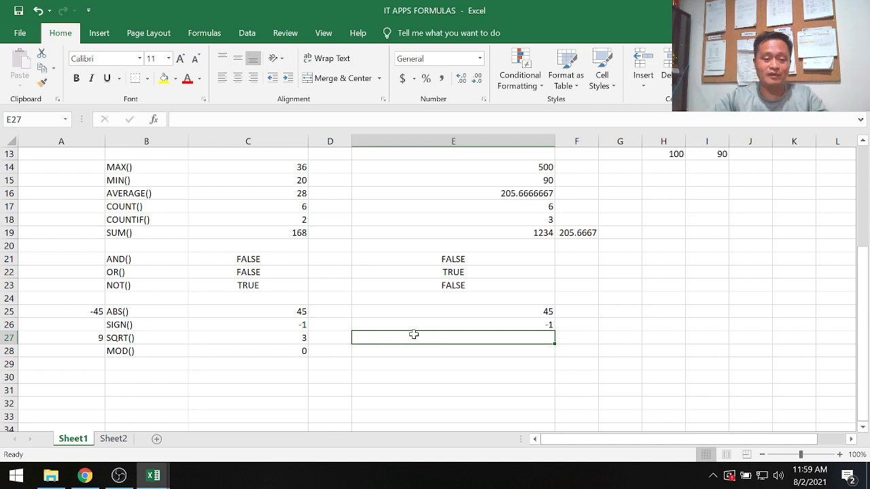
Change the sample number in A25 to 45 and check the SIGN and ABS formulas in E26 and E25.
left_click(436, 321)
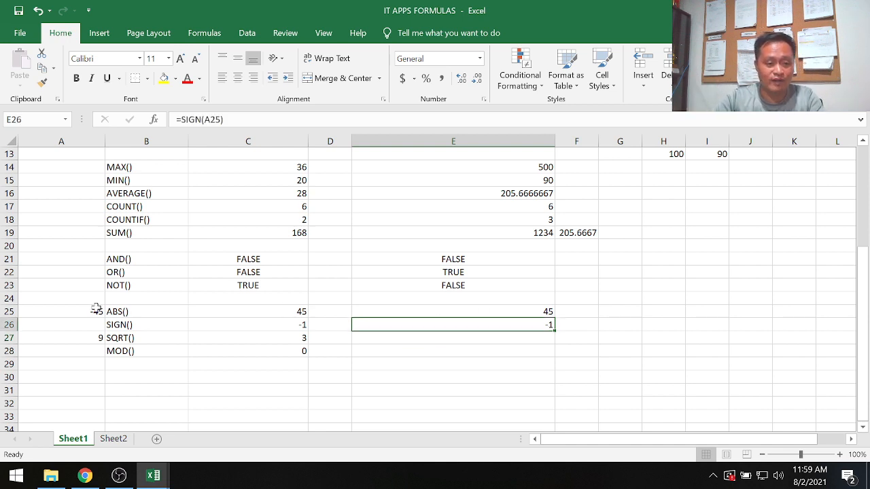
left_click(94, 312)
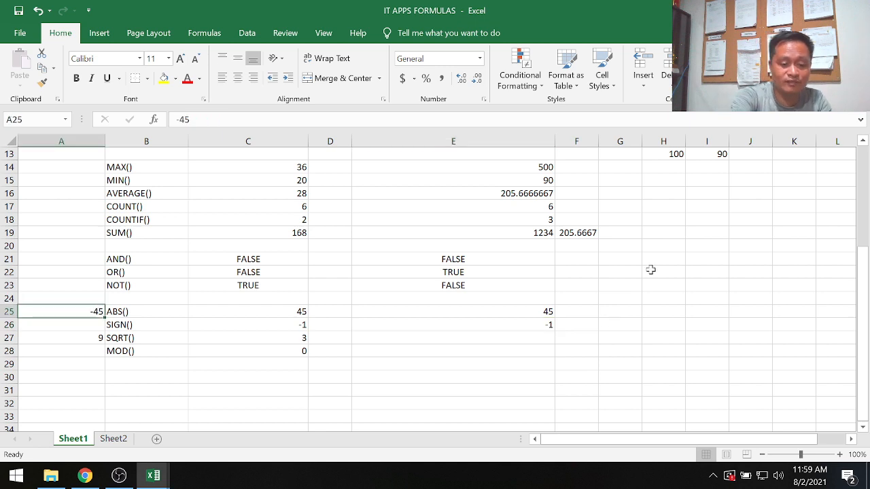
type("45")
key("Return")
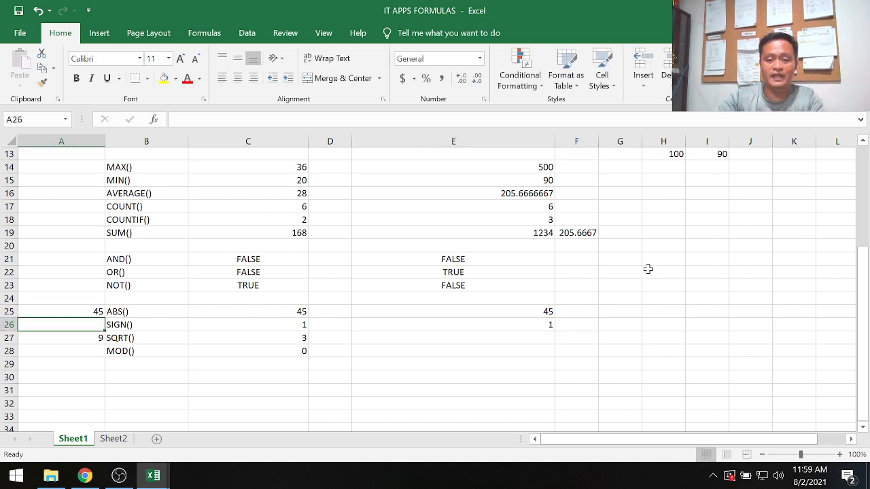
left_click(533, 326)
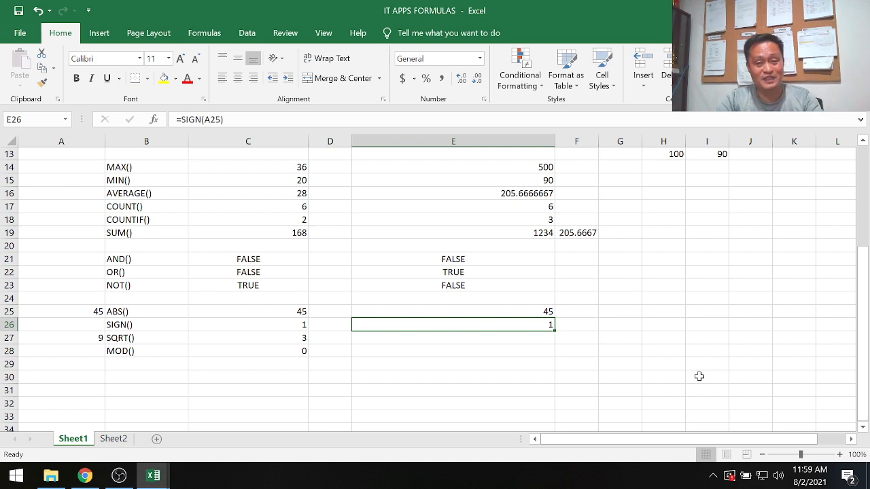
left_click(526, 311)
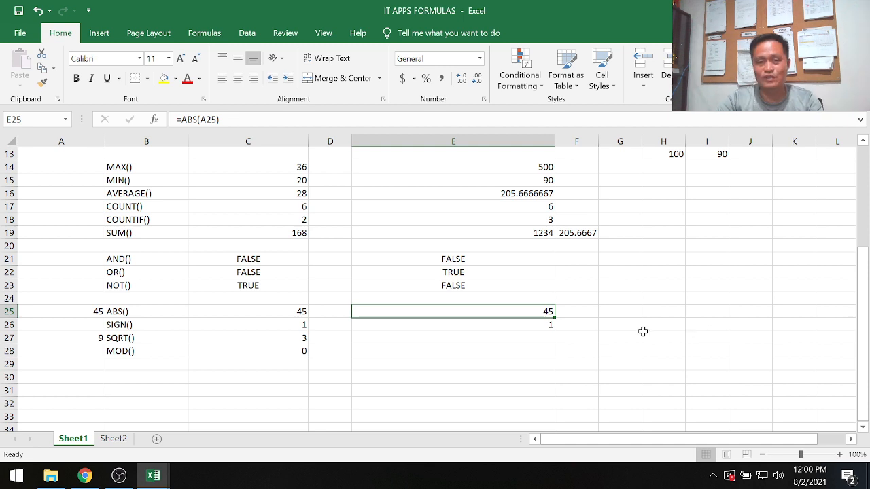
Set the sample number in A25 back to -45.
left_click(88, 312)
type("-45")
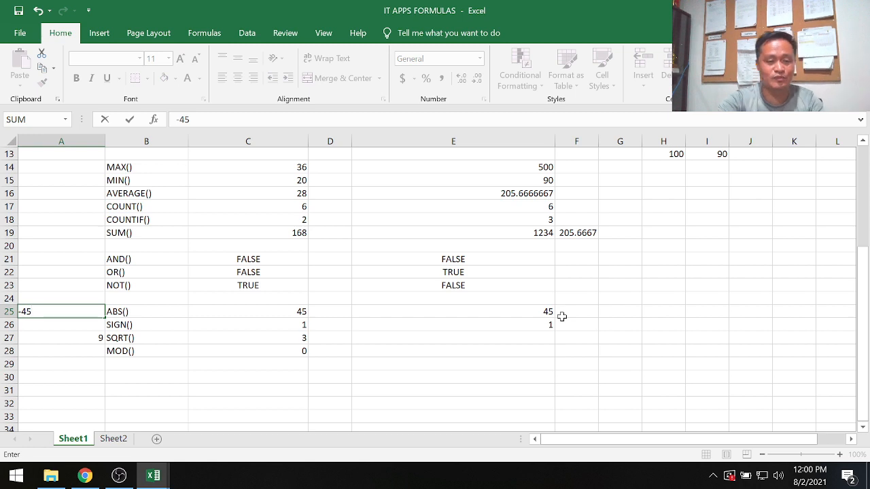
key("Return")
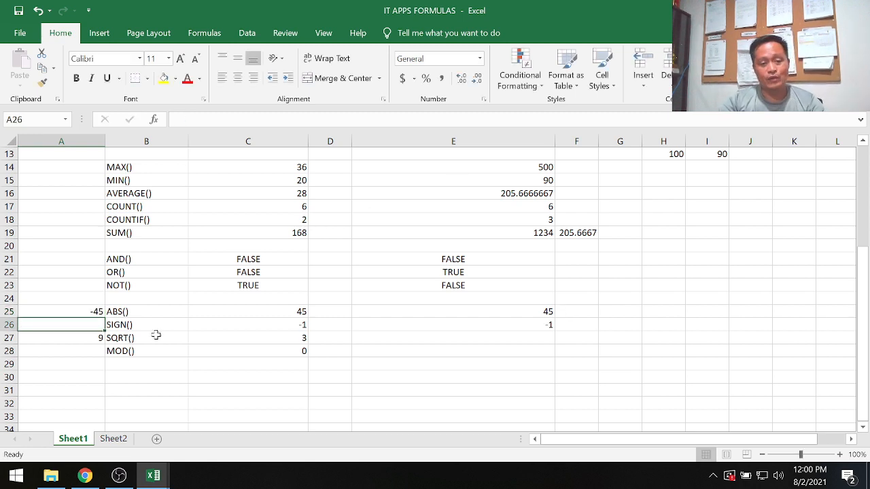
Enter the formula =sqrt(9) in cell E27, then check it against the sample number in A27.
left_click(502, 342)
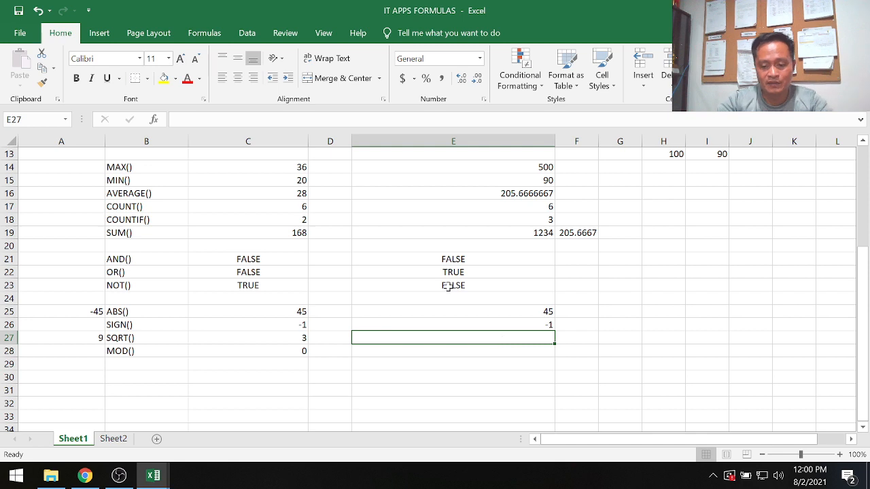
type("=sq")
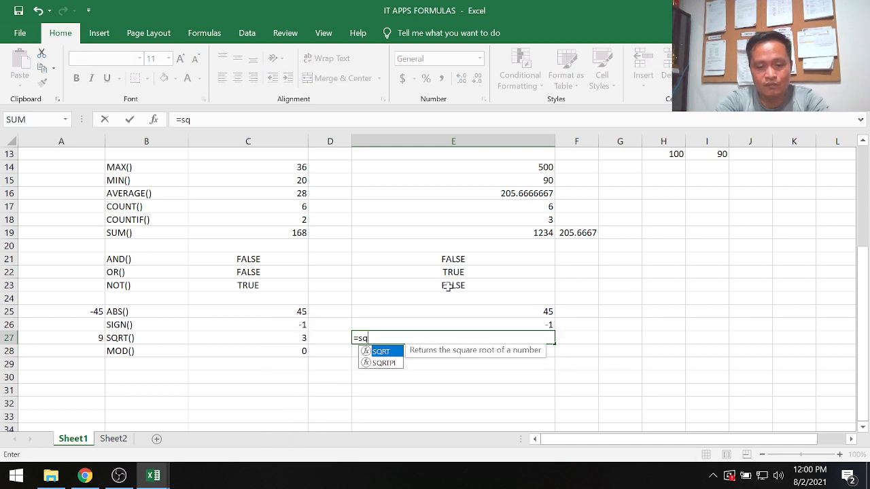
type("rt(9)")
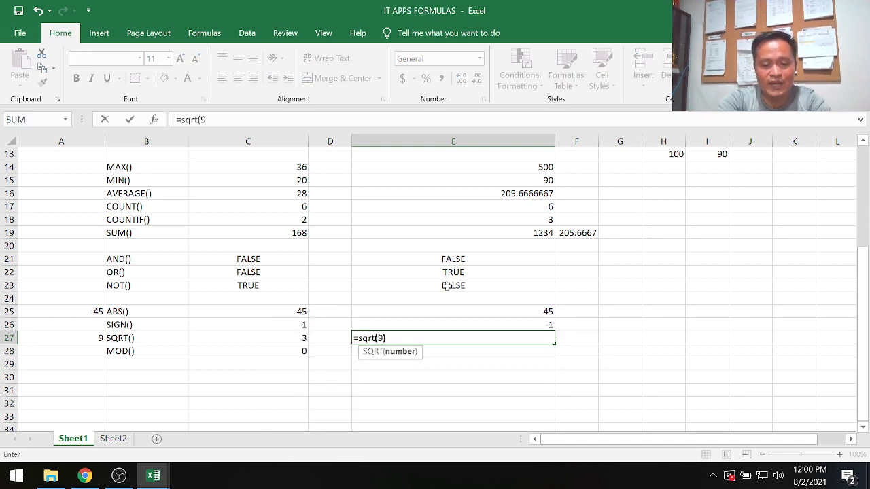
key("Return")
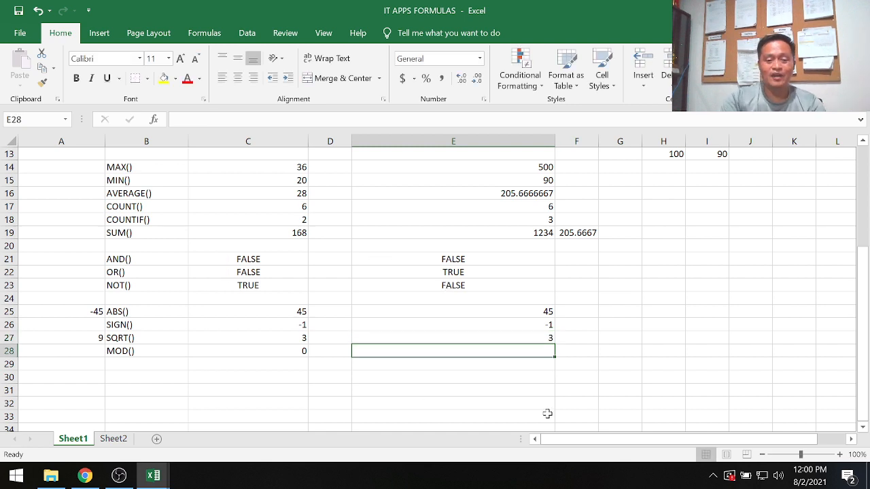
left_click(538, 337)
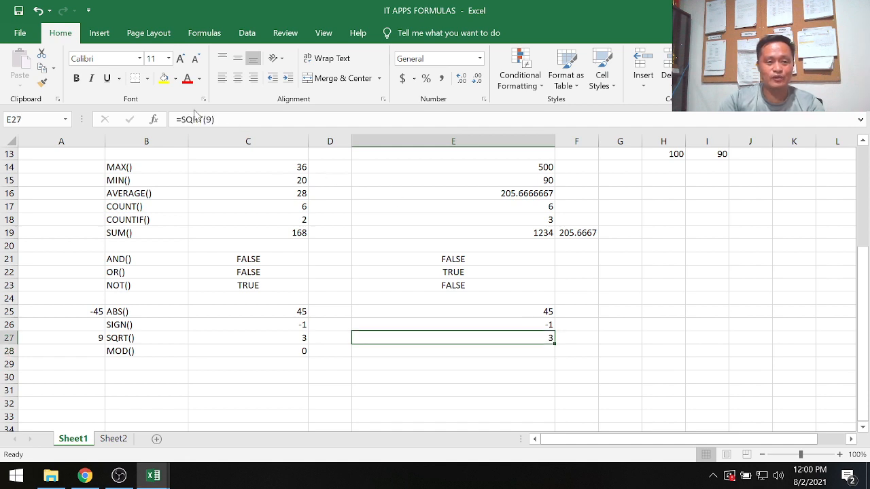
left_click(81, 338)
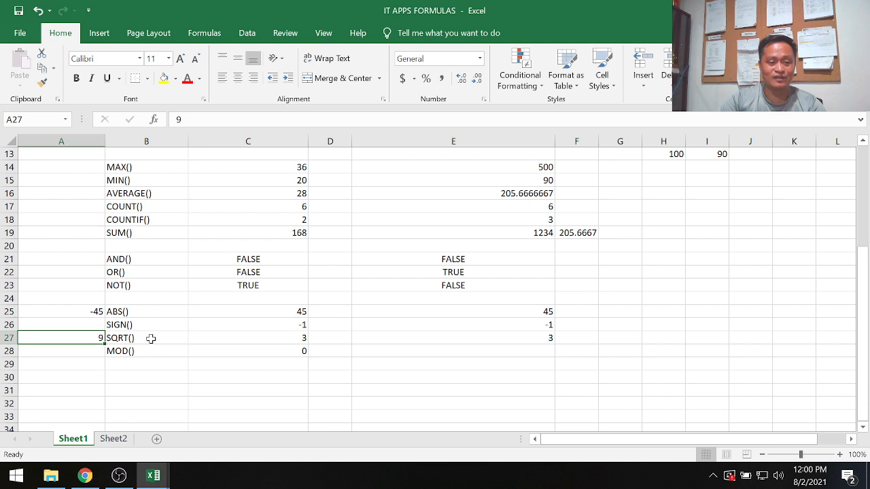
Enter the formula =mod(A27,3) in cell E28 to get the remainder of the sample number divided by 3.
left_click(526, 350)
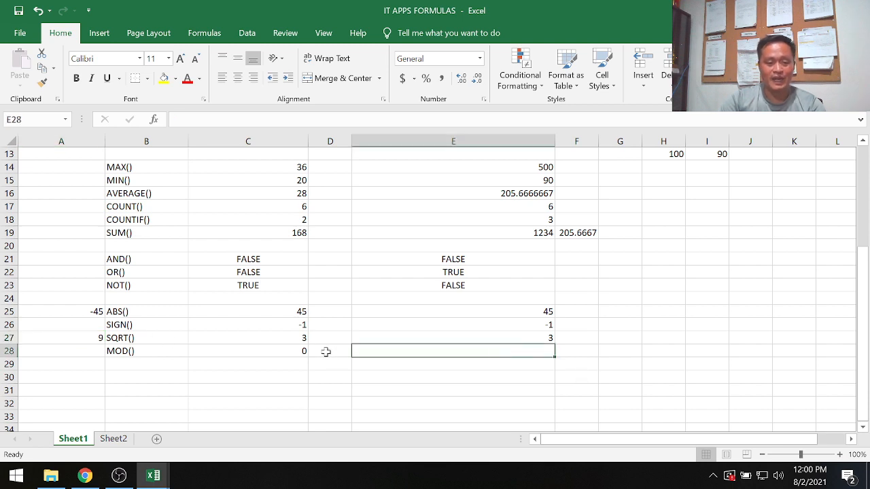
type("=")
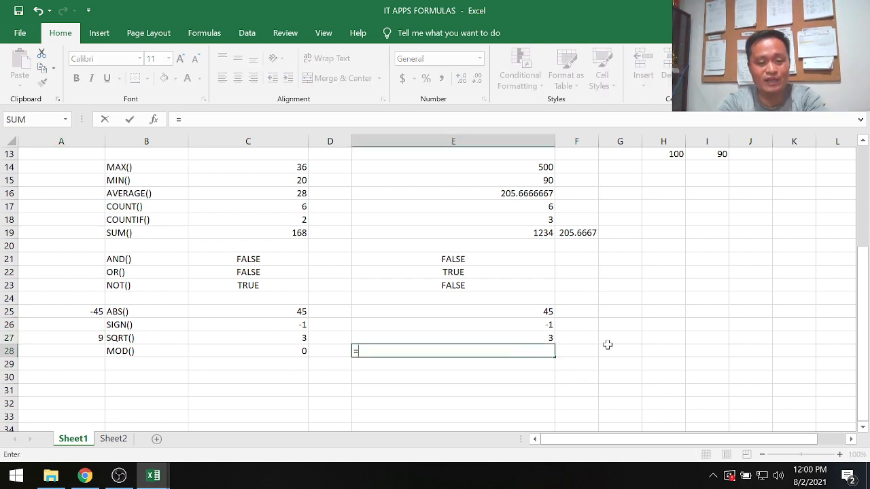
type("mod(")
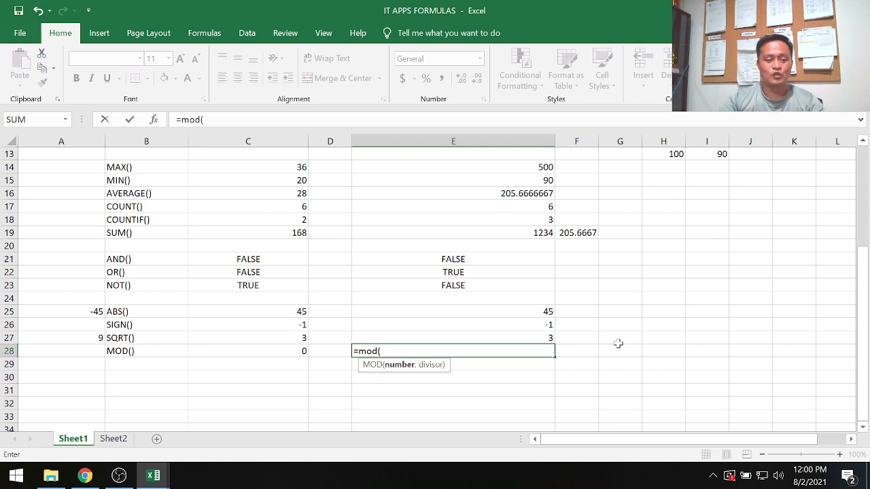
left_click(72, 337)
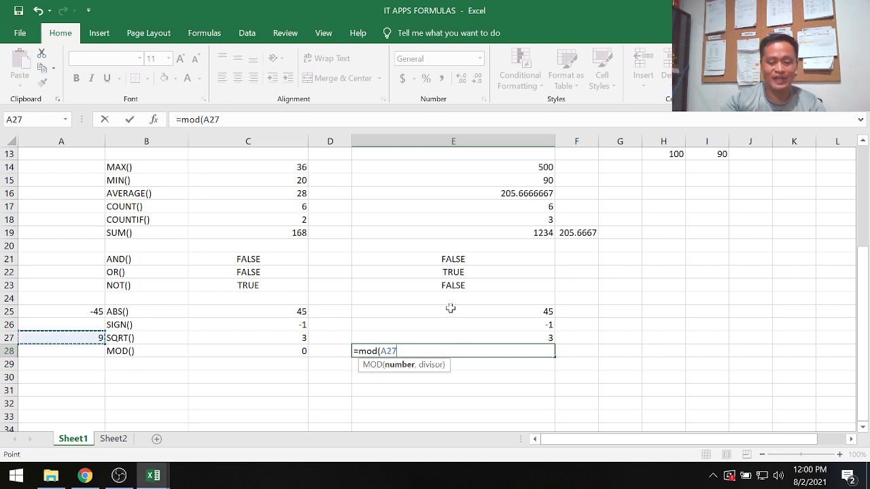
type(",")
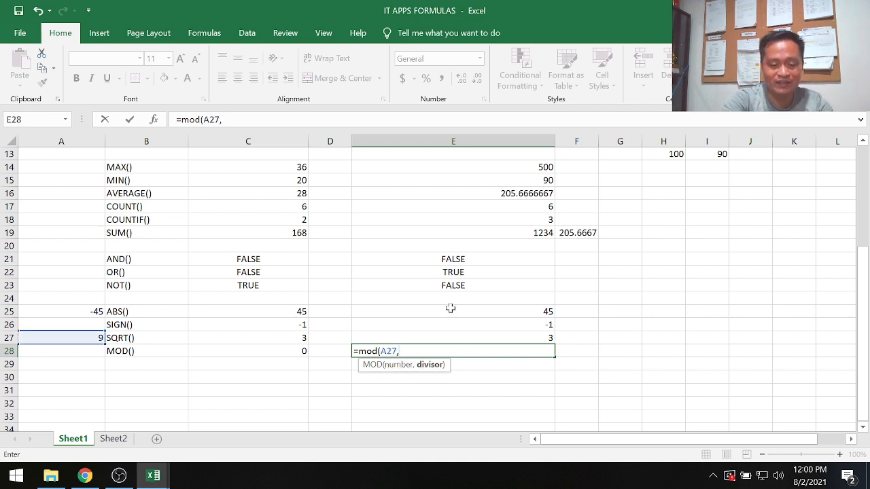
type("3")
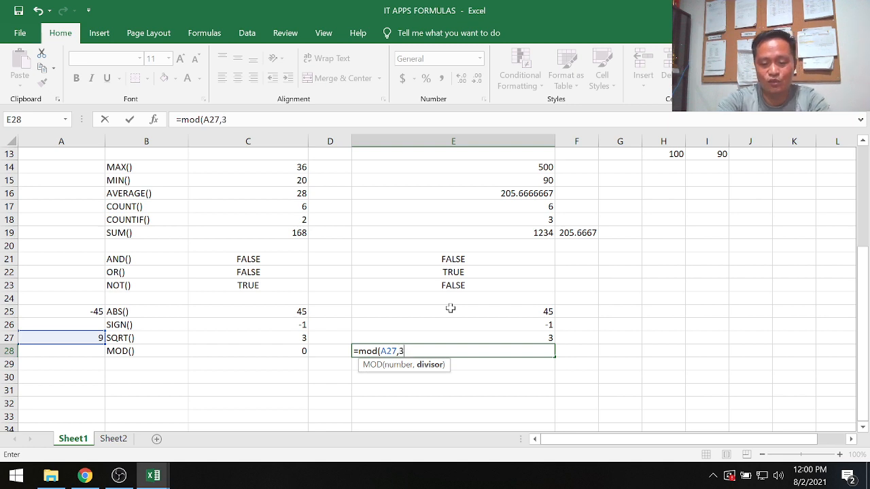
type(")")
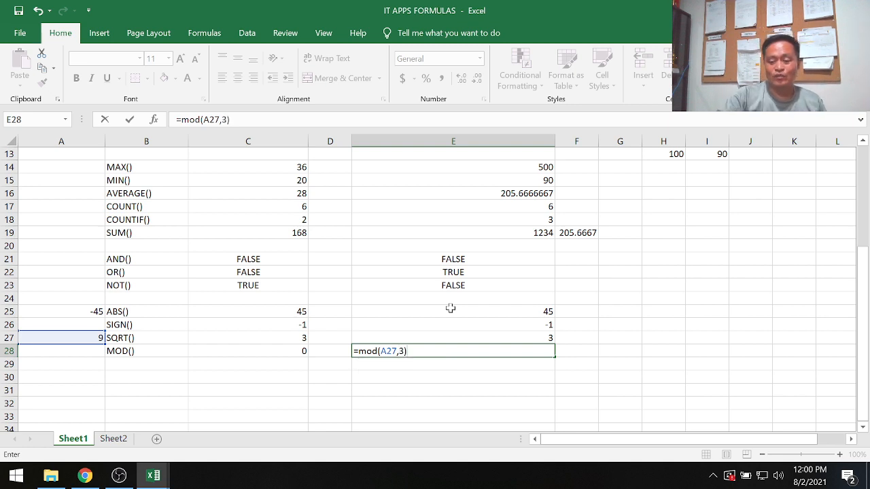
key("Return")
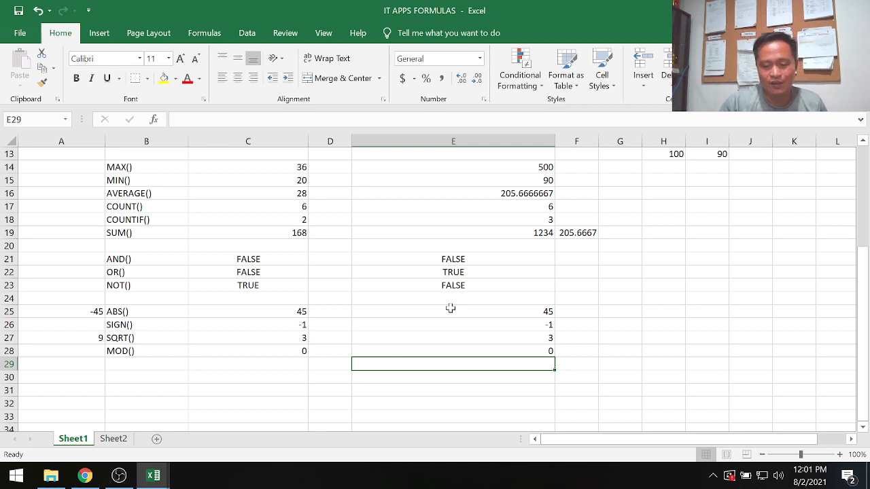
Add a second MOD example in cell E29 with the formula =mod(100,4).
type("=m")
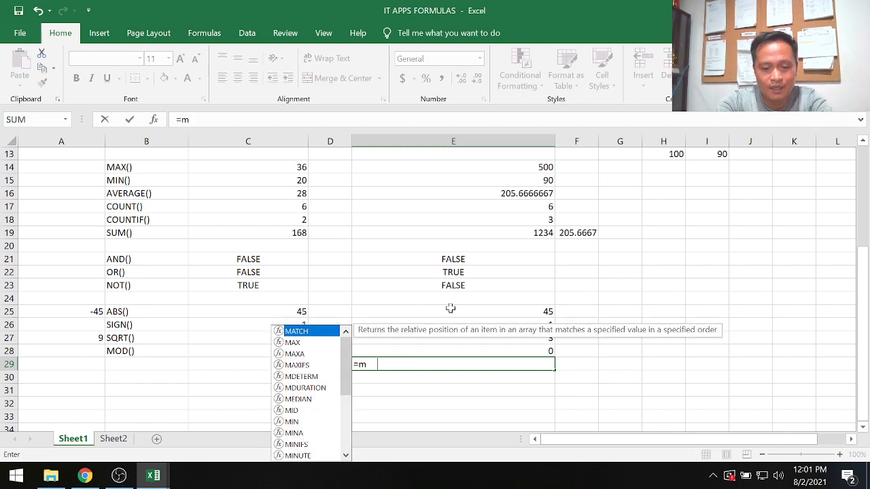
type("od(1")
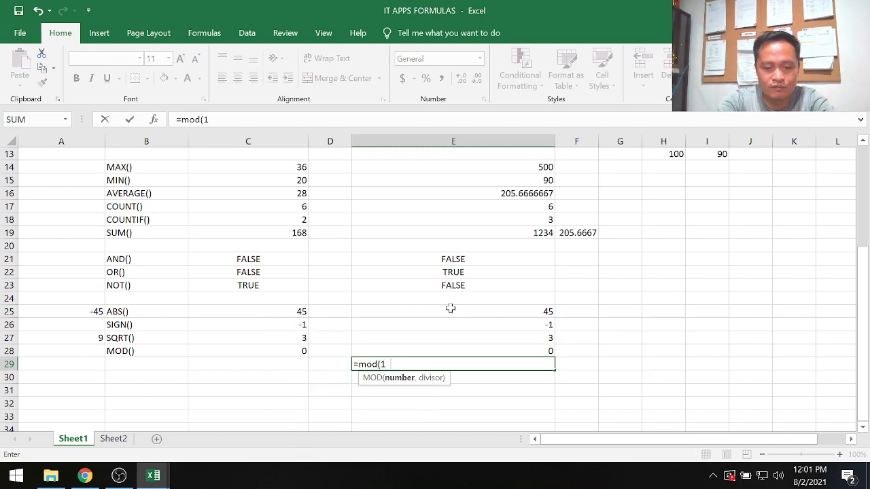
type("00,")
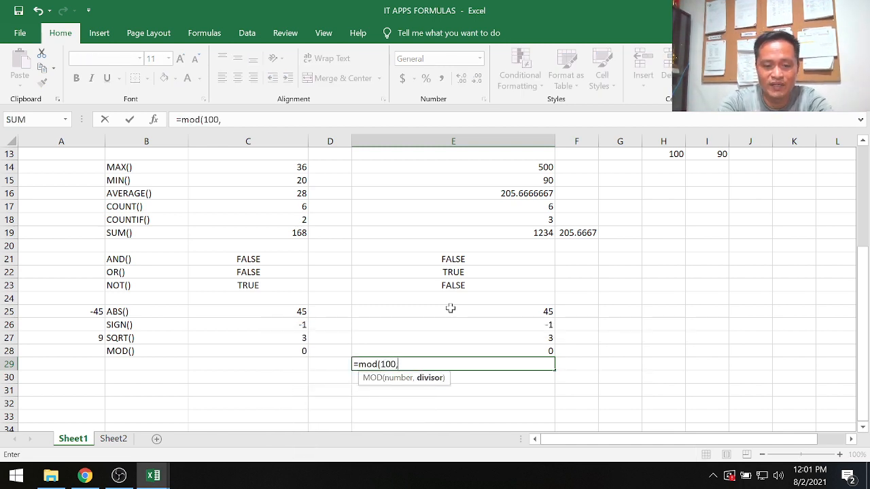
type("4")
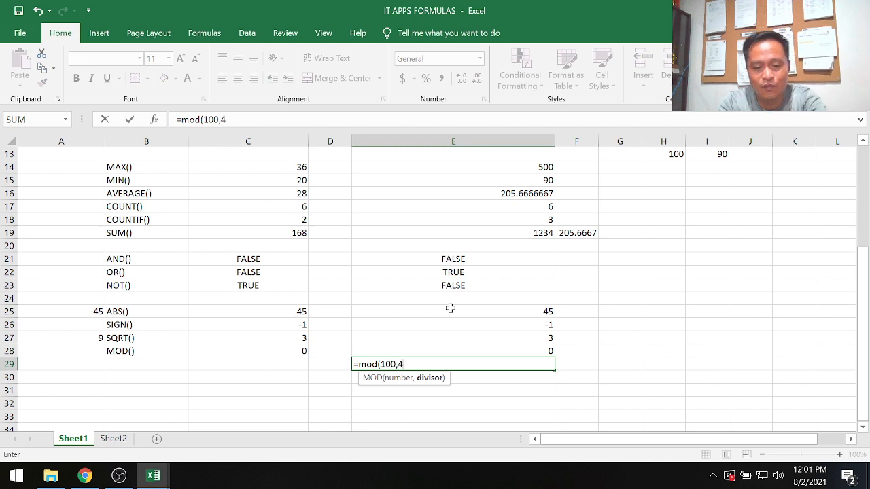
type(")")
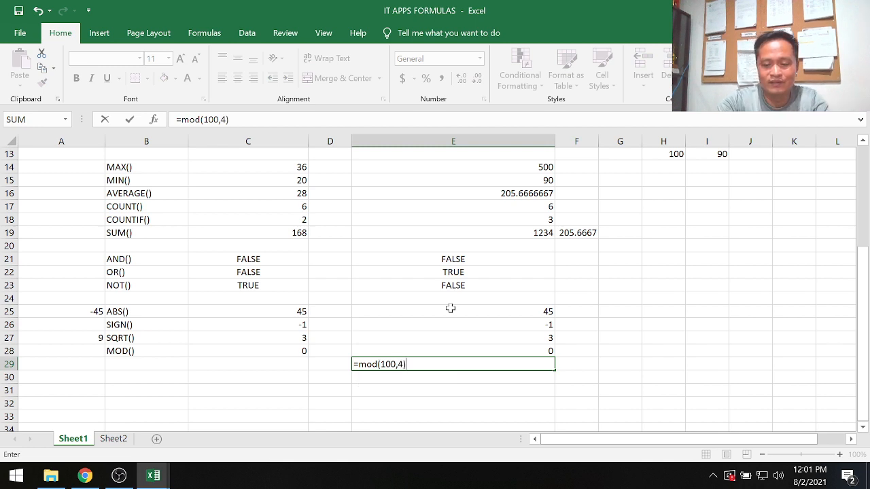
key("Return")
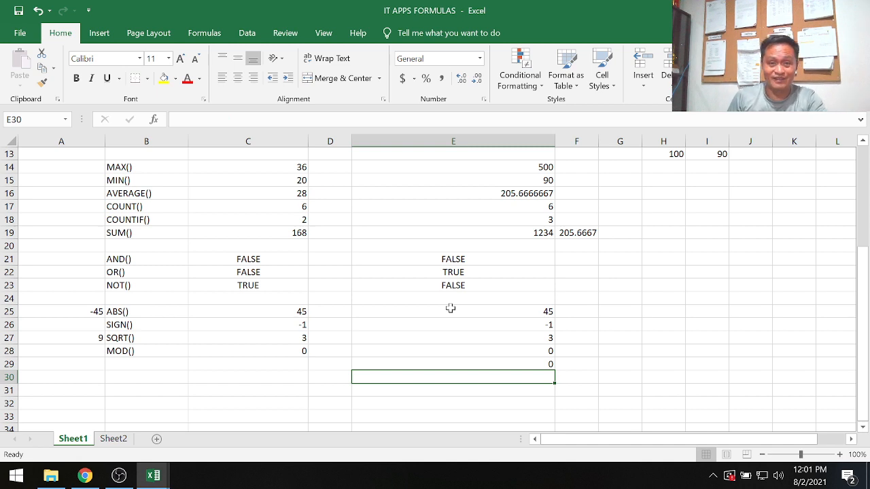
Add a third MOD example in cell E30 with the formula =mod(113,4).
type("=")
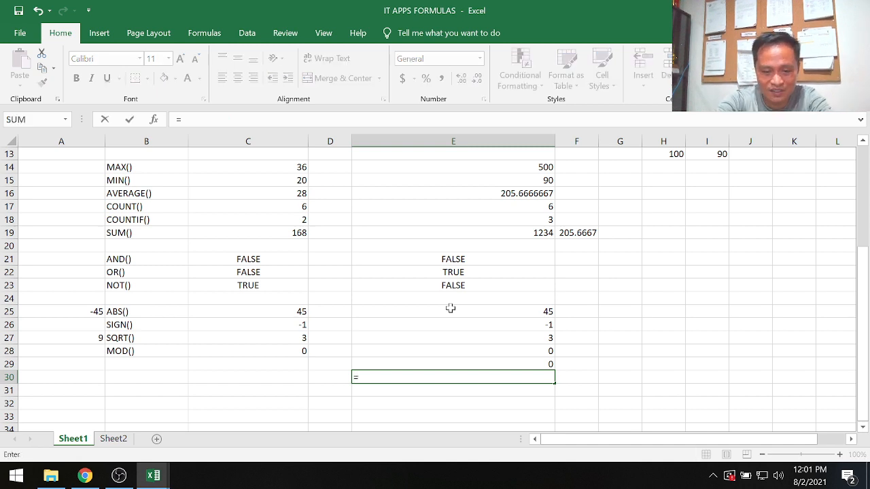
type("mod(")
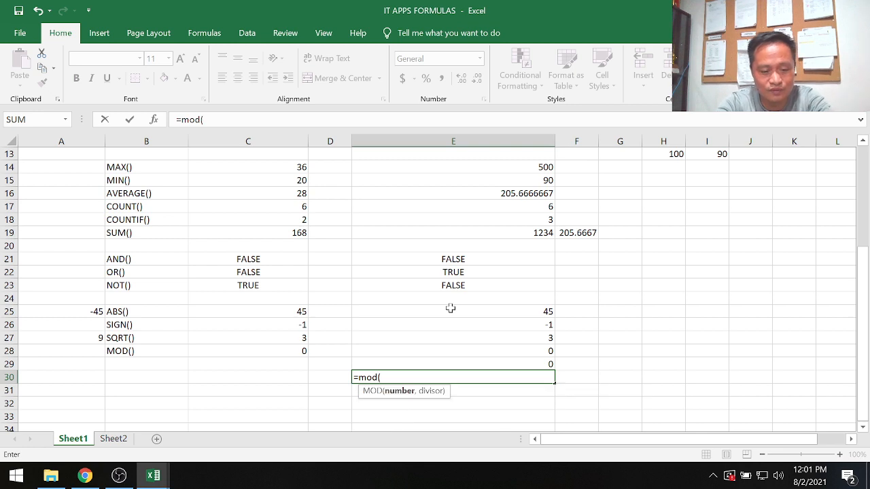
type("113,")
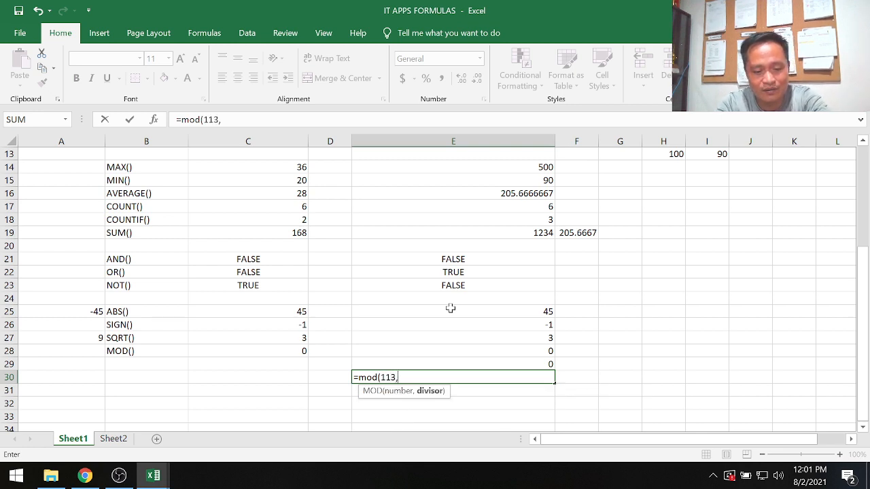
type("4)")
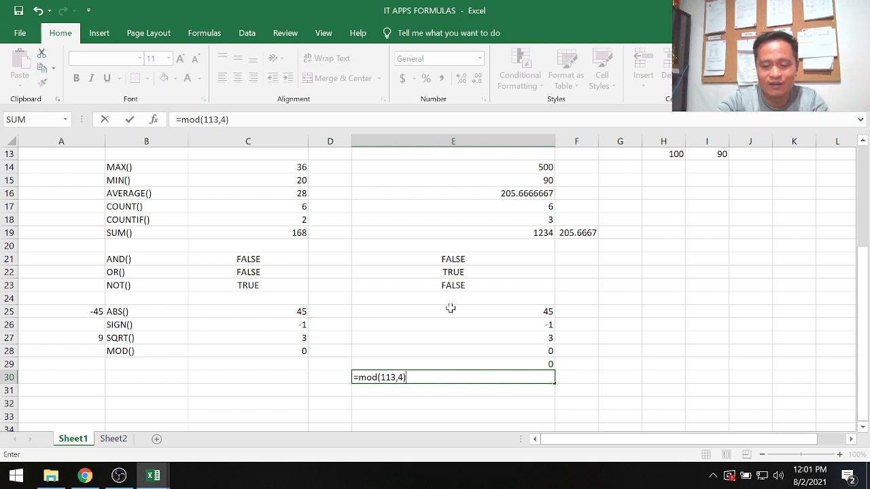
key("Return")
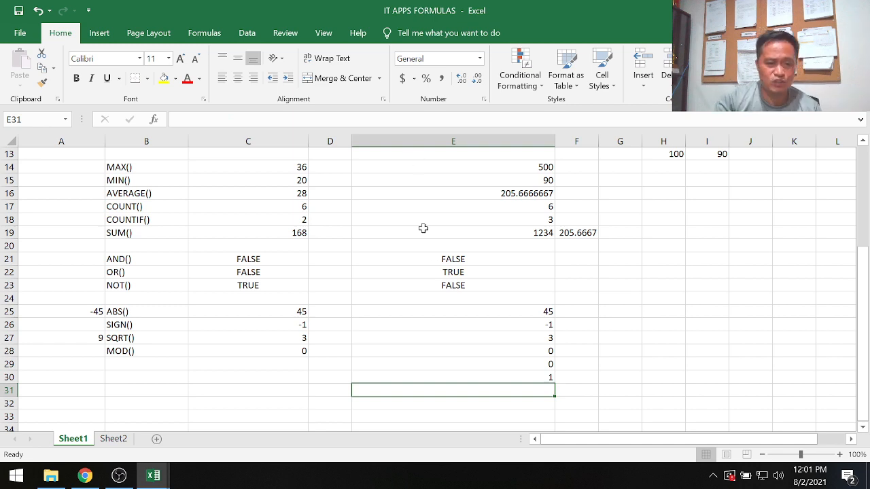
scroll(323, 264, "up", 4)
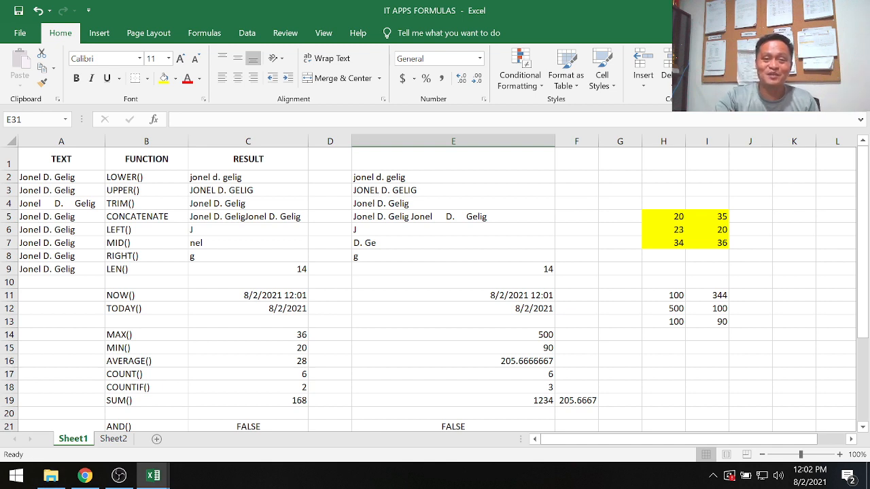
left_click(85, 477)
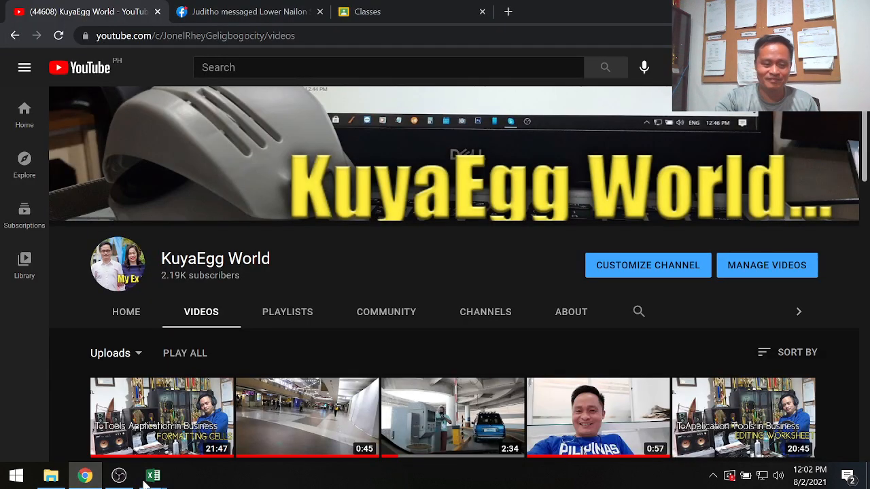
left_click(119, 476)
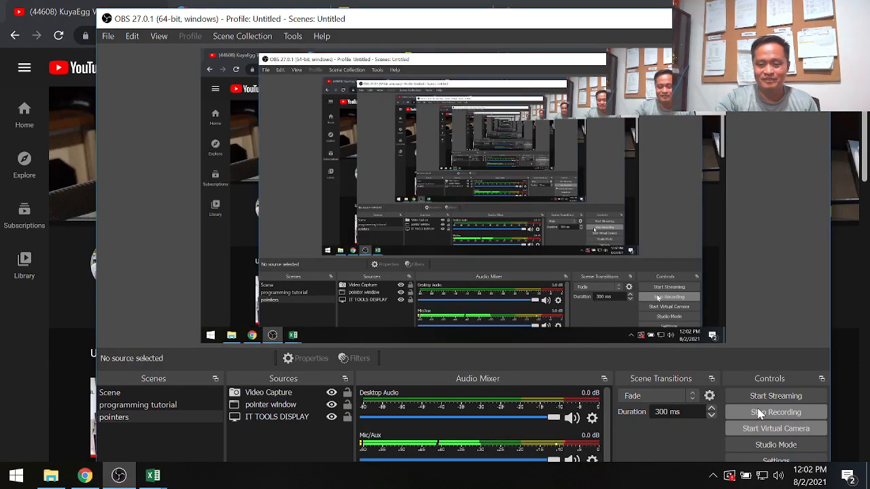